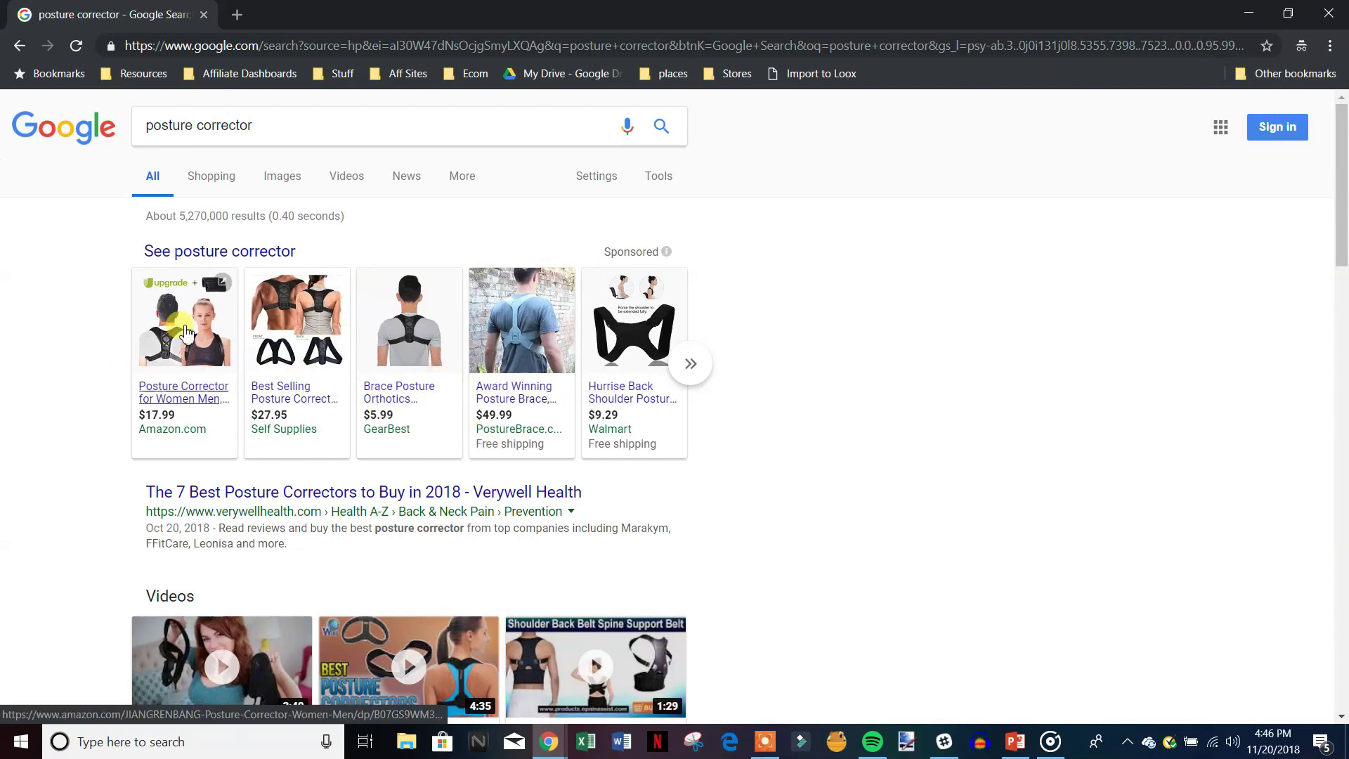
Step: Browse the sponsored product listings for posture corrector in the Google search results
{"action": "left_click_drag", "start_coordinate": [274, 129], "coordinate": [166, 120]}
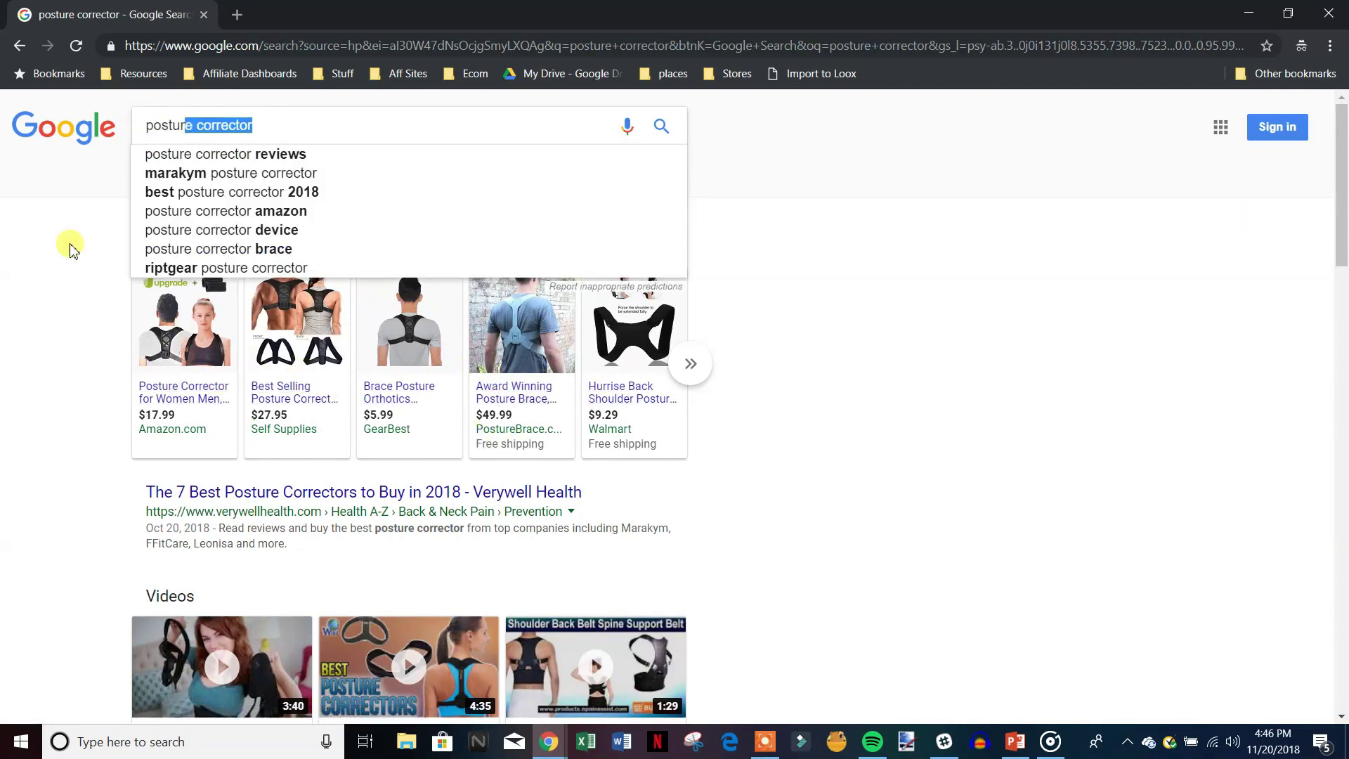
{"action": "left_click", "coordinate": [175, 141]}
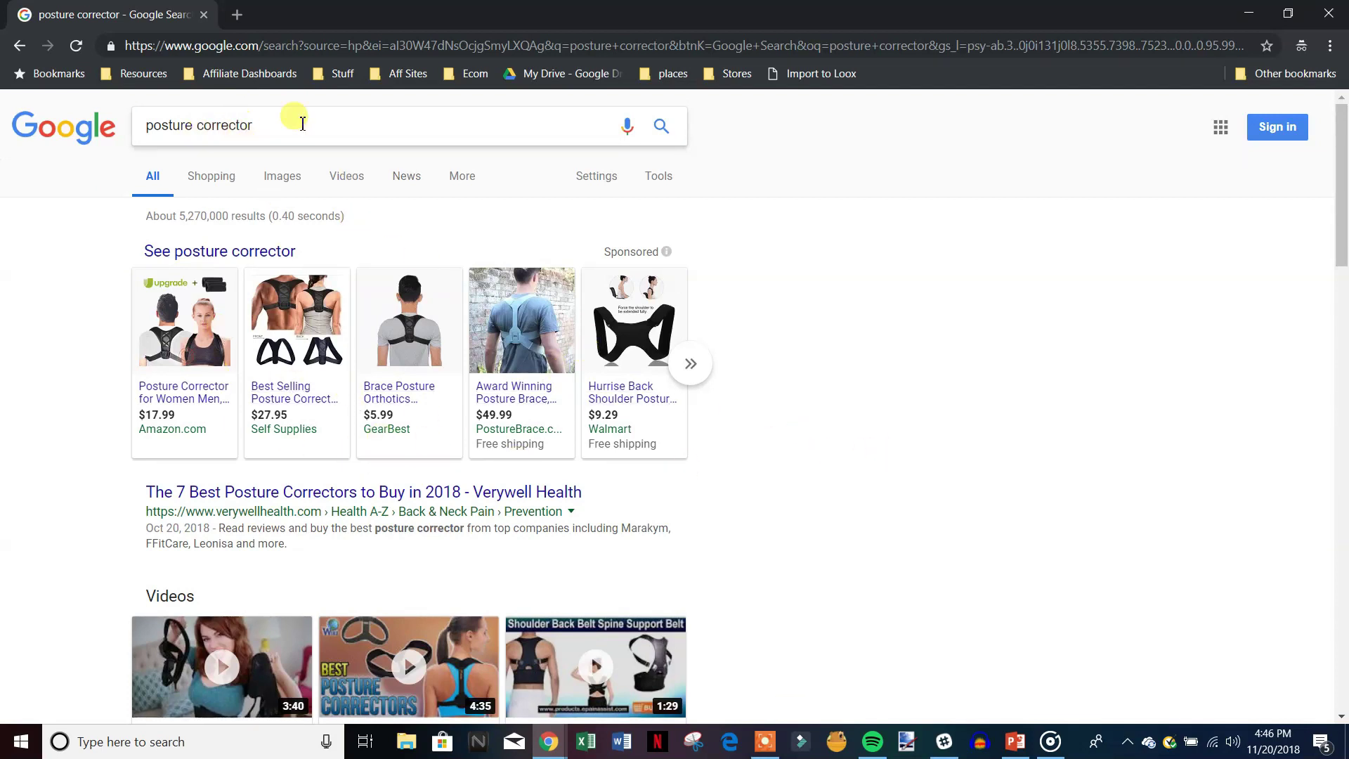
{"action": "left_click", "coordinate": [697, 371]}
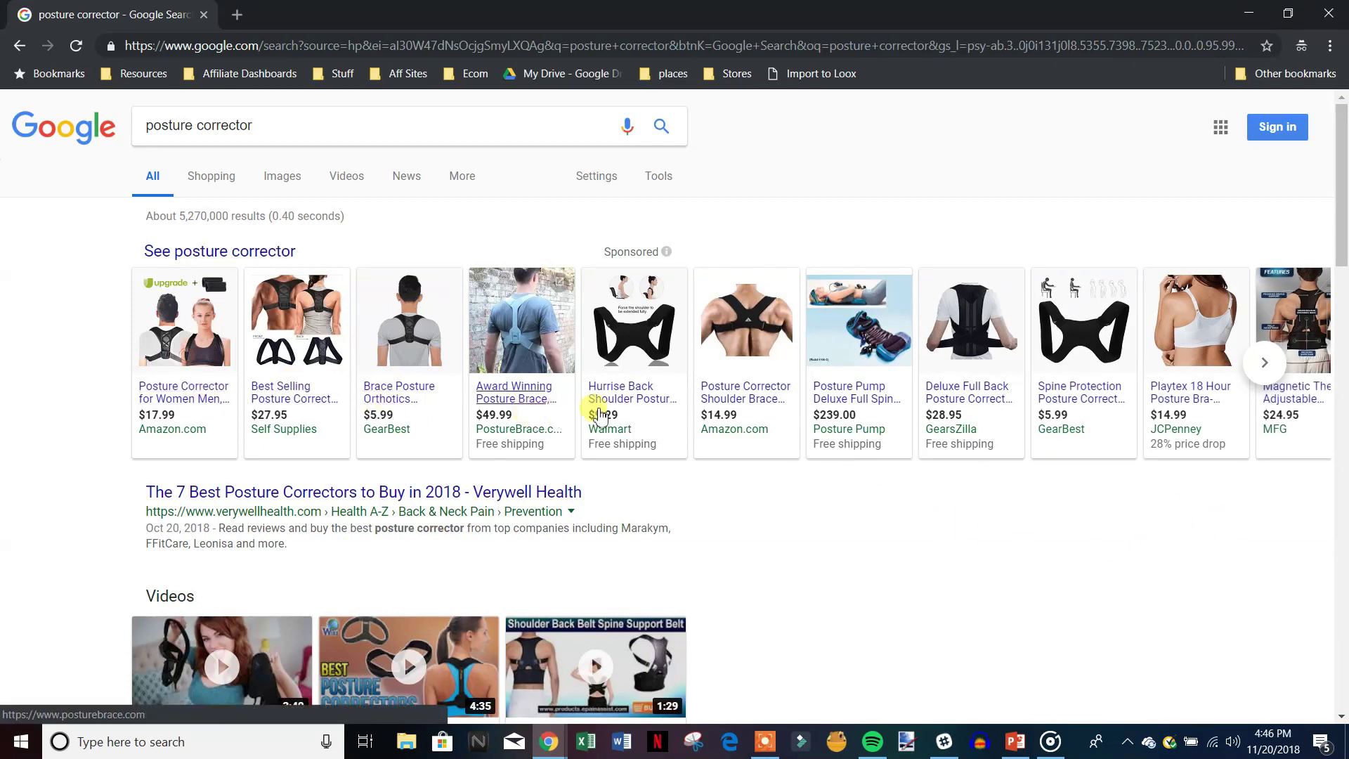
{"action": "left_click", "coordinate": [1264, 363]}
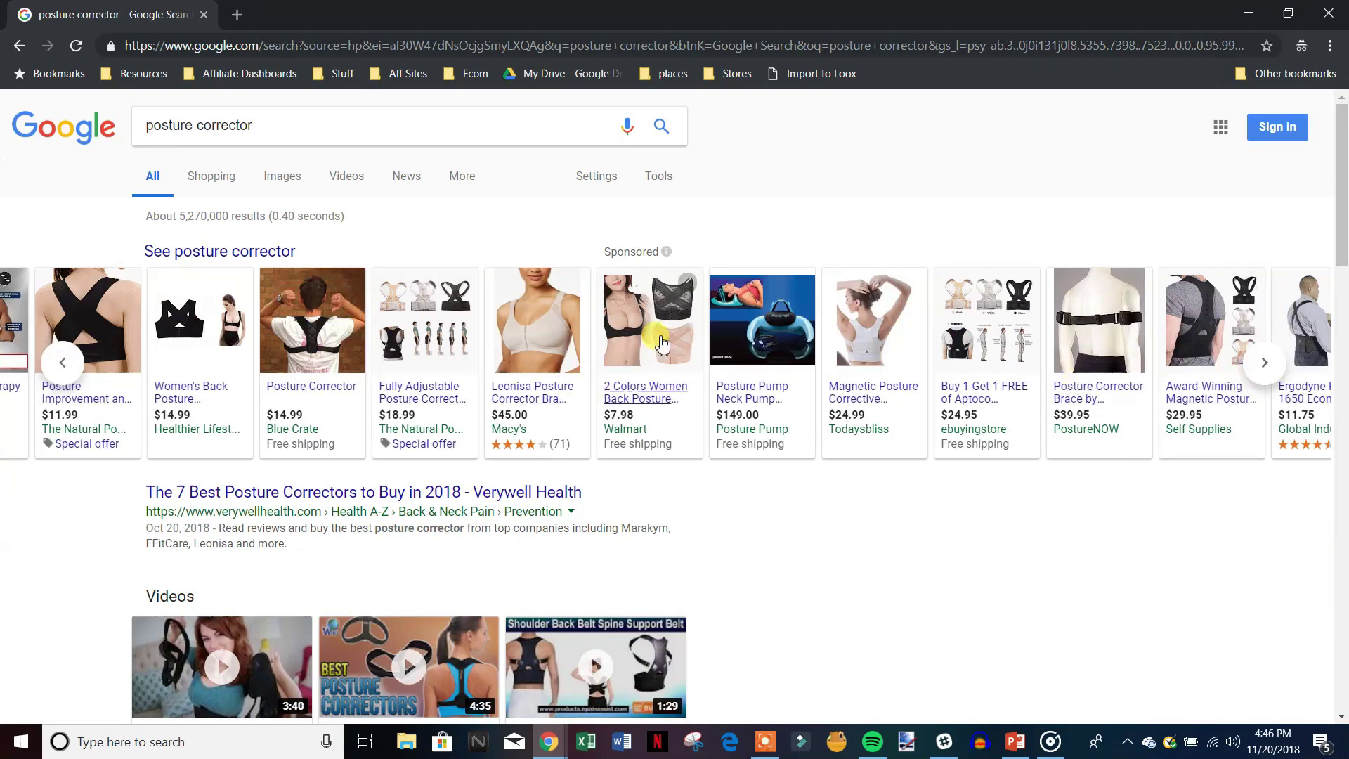
Step: Open the Google Shopping results for posture corrector and look through the product listings
{"action": "left_click", "coordinate": [225, 184]}
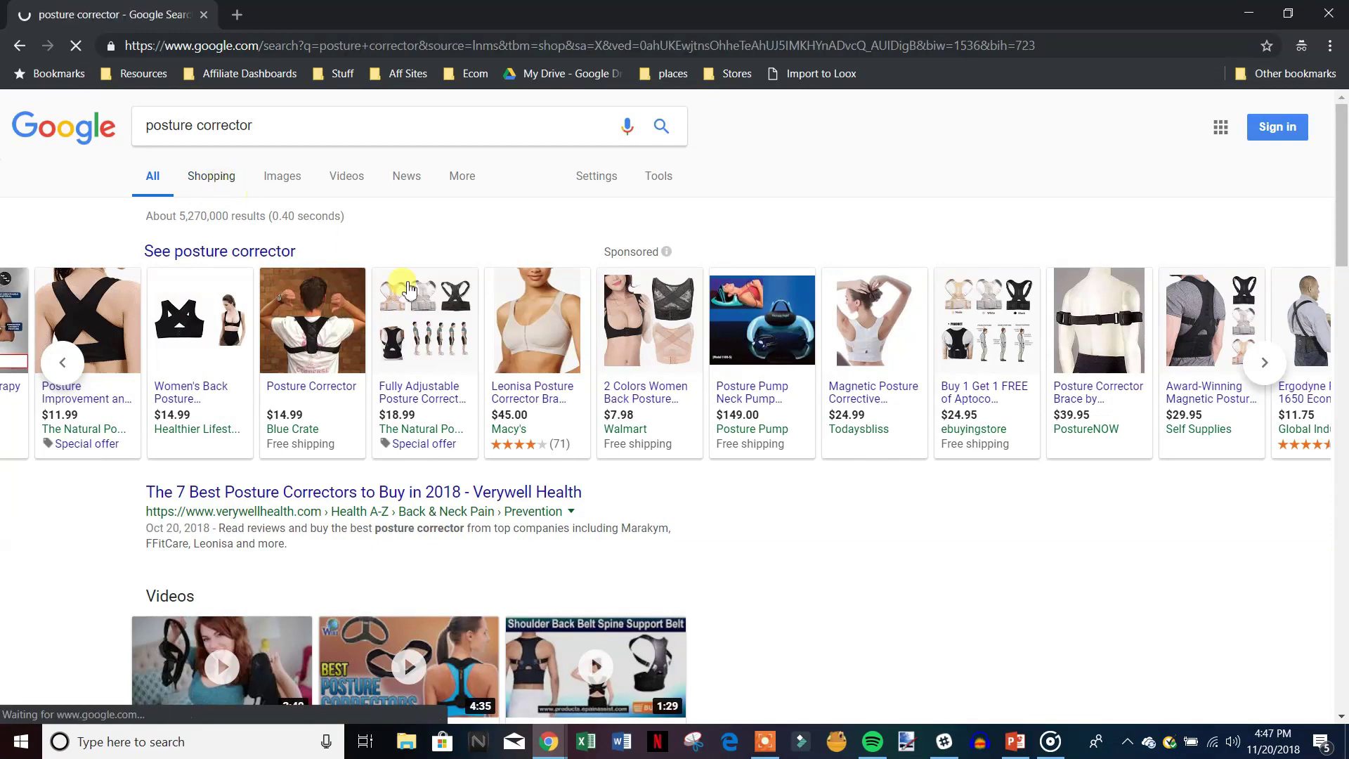
{"action": "scroll", "coordinate": [621, 345], "scroll_direction": "down", "scroll_amount": 2}
{"action": "scroll", "coordinate": [620, 345], "scroll_direction": "down", "scroll_amount": 10}
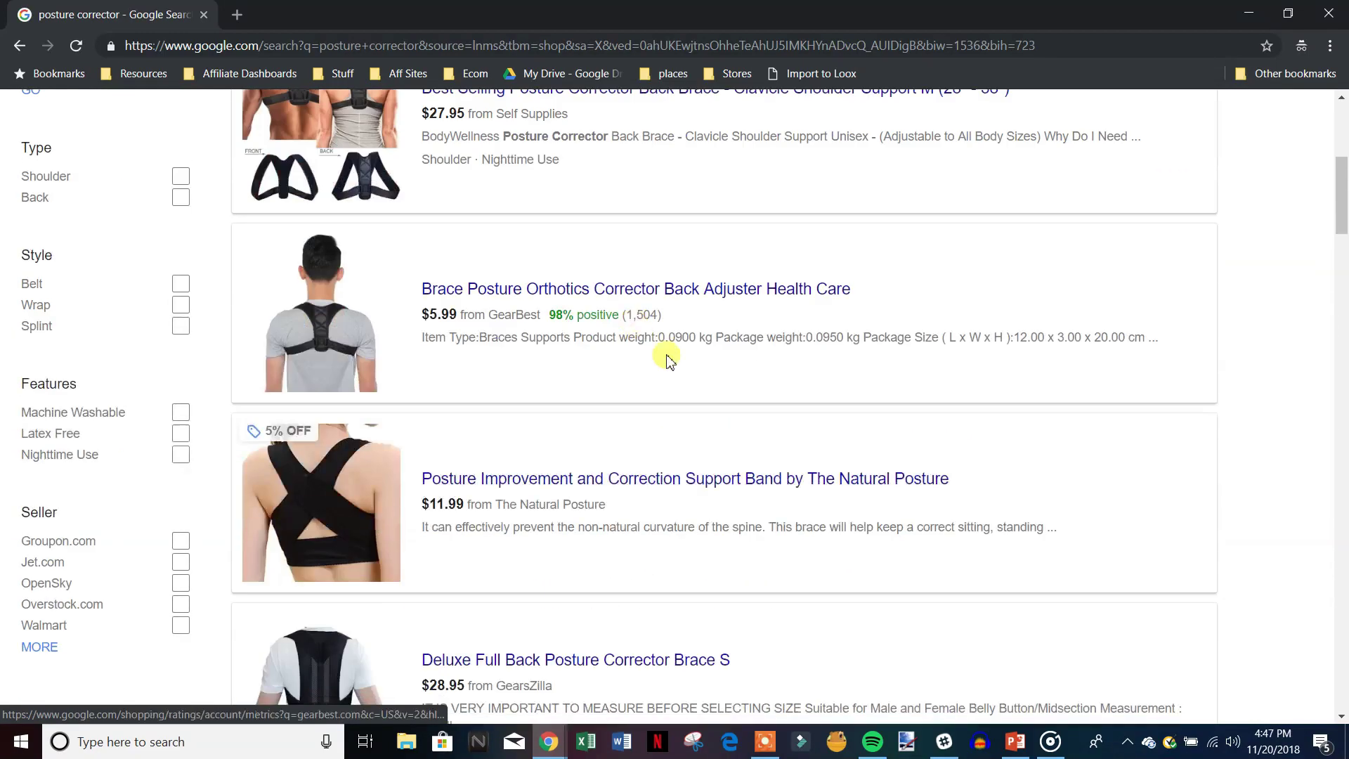
{"action": "scroll", "coordinate": [814, 537], "scroll_direction": "up", "scroll_amount": 11}
{"action": "scroll", "coordinate": [814, 538], "scroll_direction": "up", "scroll_amount": 1}
{"action": "scroll", "coordinate": [730, 442], "scroll_direction": "down", "scroll_amount": 2}
{"action": "scroll", "coordinate": [696, 379], "scroll_direction": "up", "scroll_amount": 2}
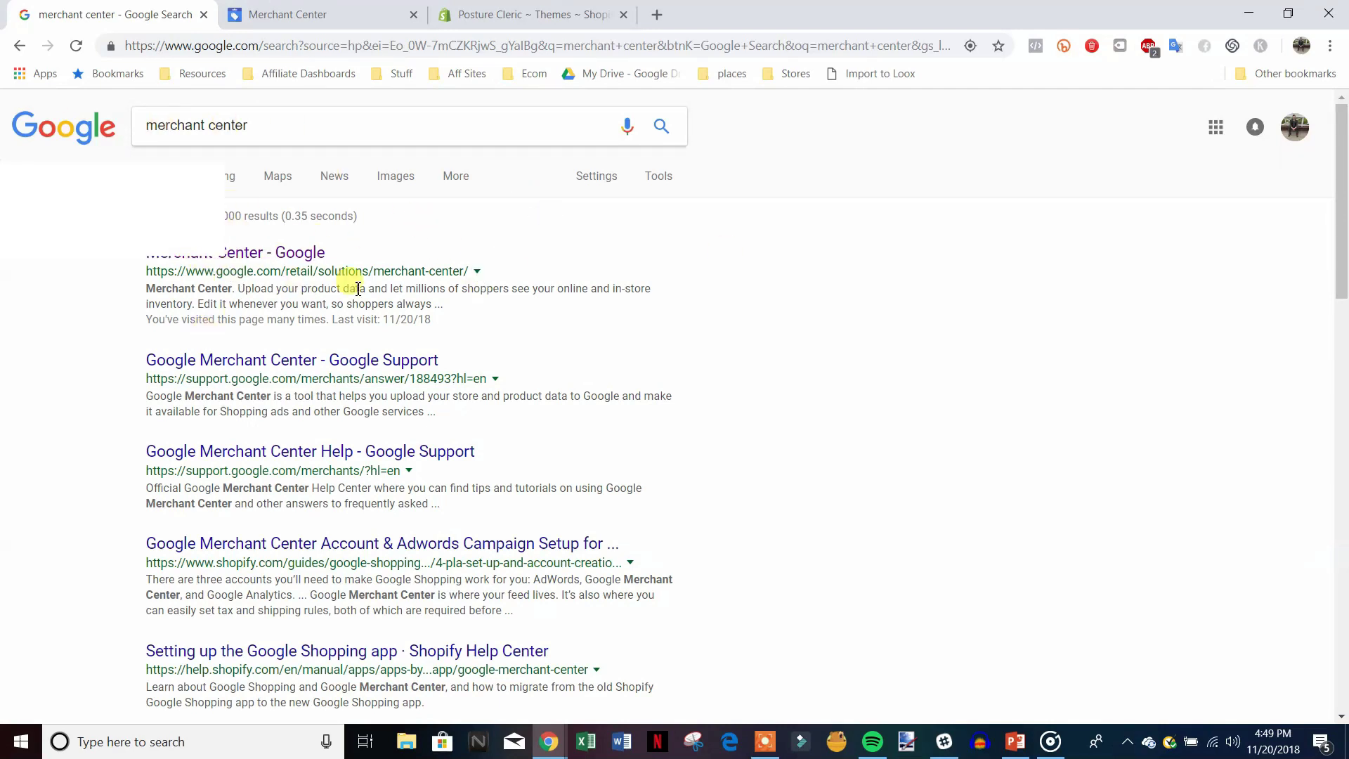
Step: Switch to Merchant Center and open the website verification settings from the alert about claiming the website URL
{"action": "left_click", "coordinate": [242, 7]}
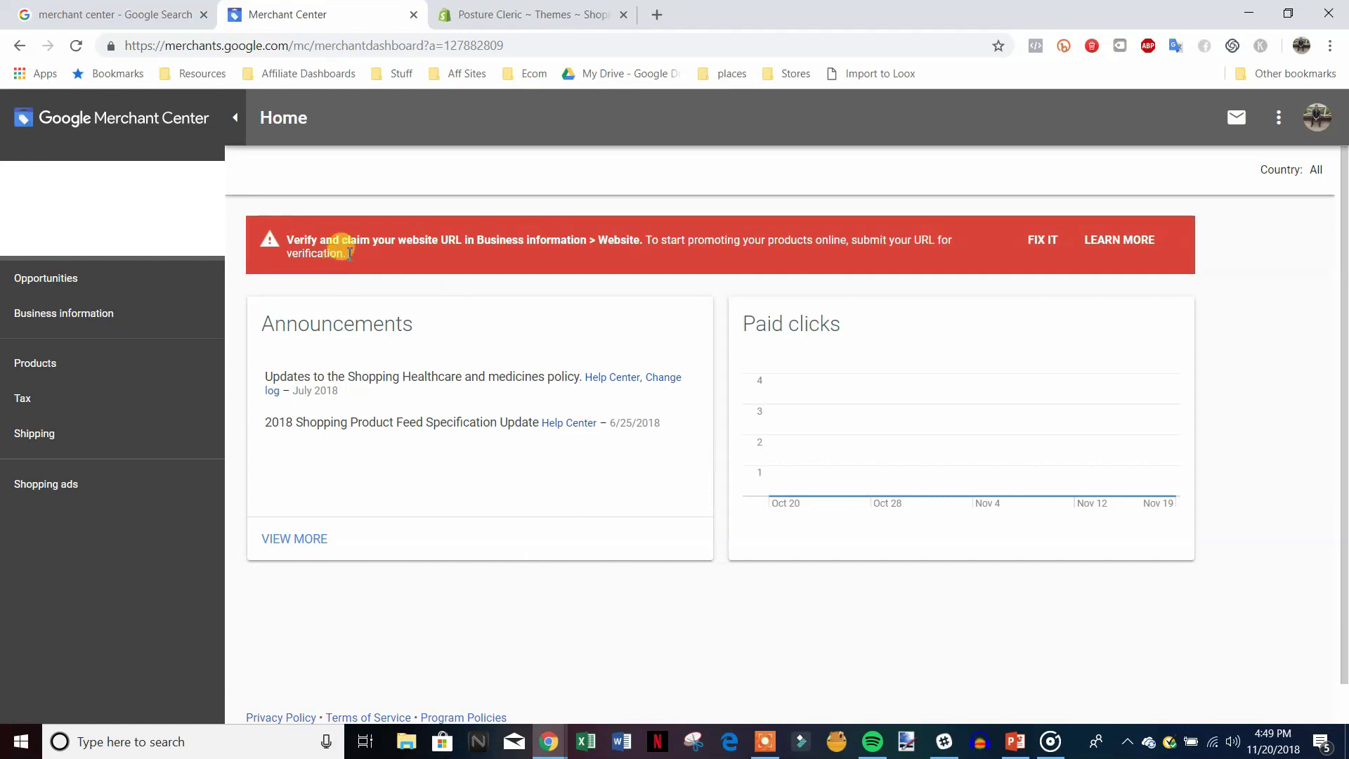
{"action": "left_click_drag", "start_coordinate": [364, 243], "coordinate": [533, 243]}
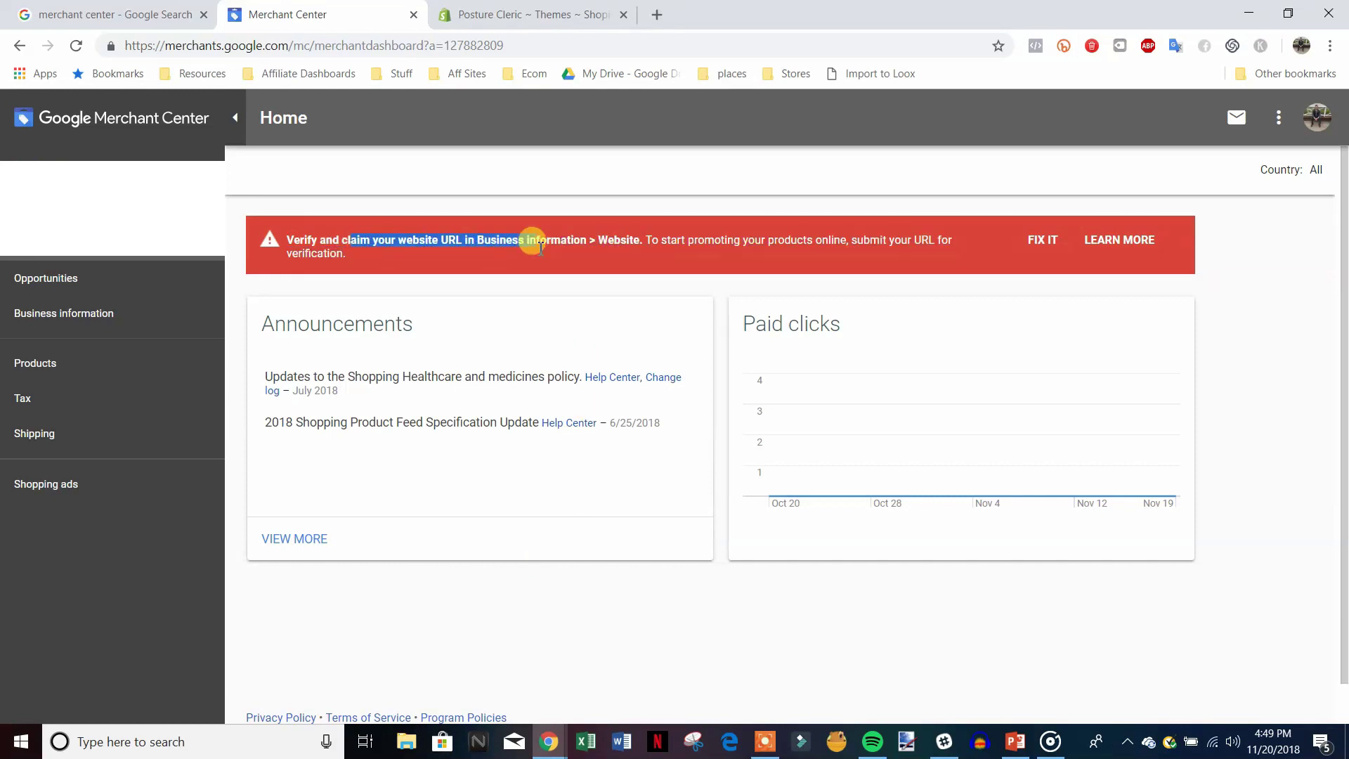
{"action": "left_click", "coordinate": [539, 261]}
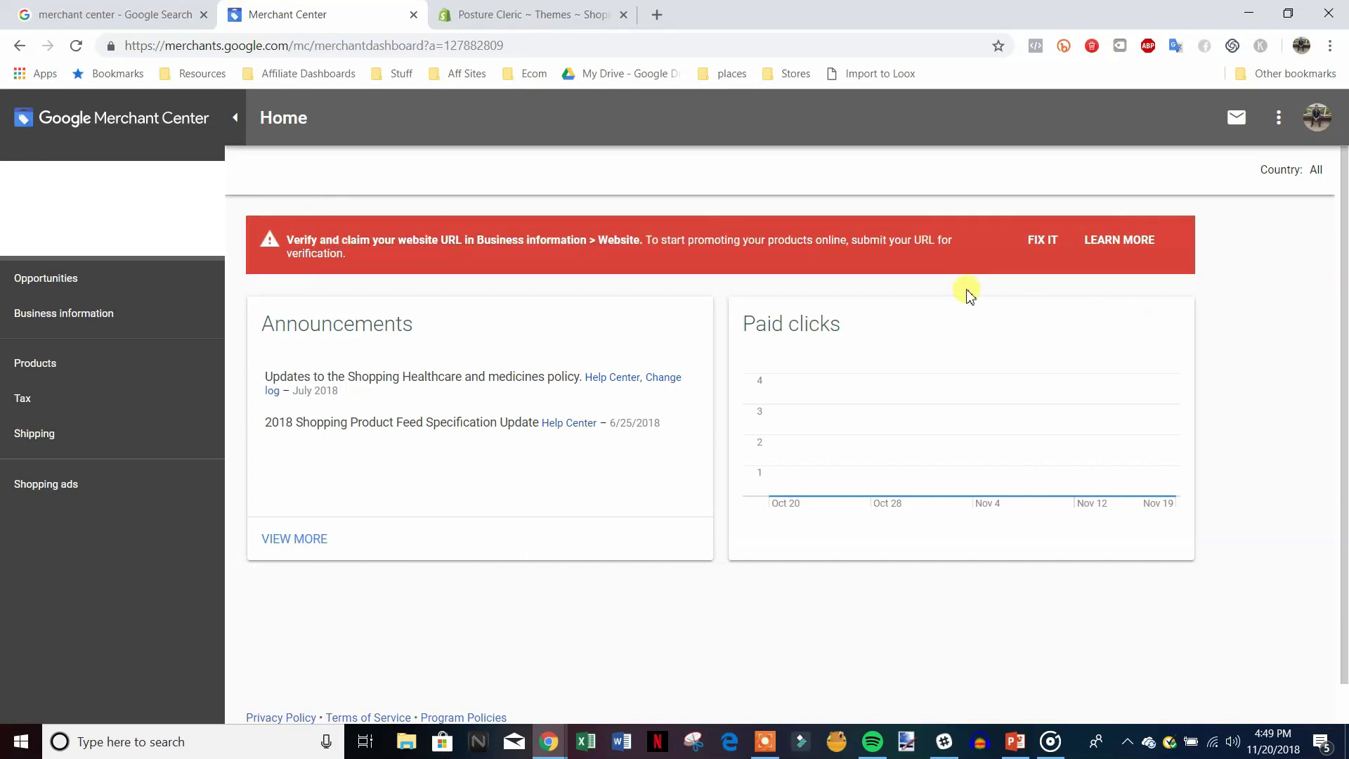
{"action": "left_click", "coordinate": [1043, 240]}
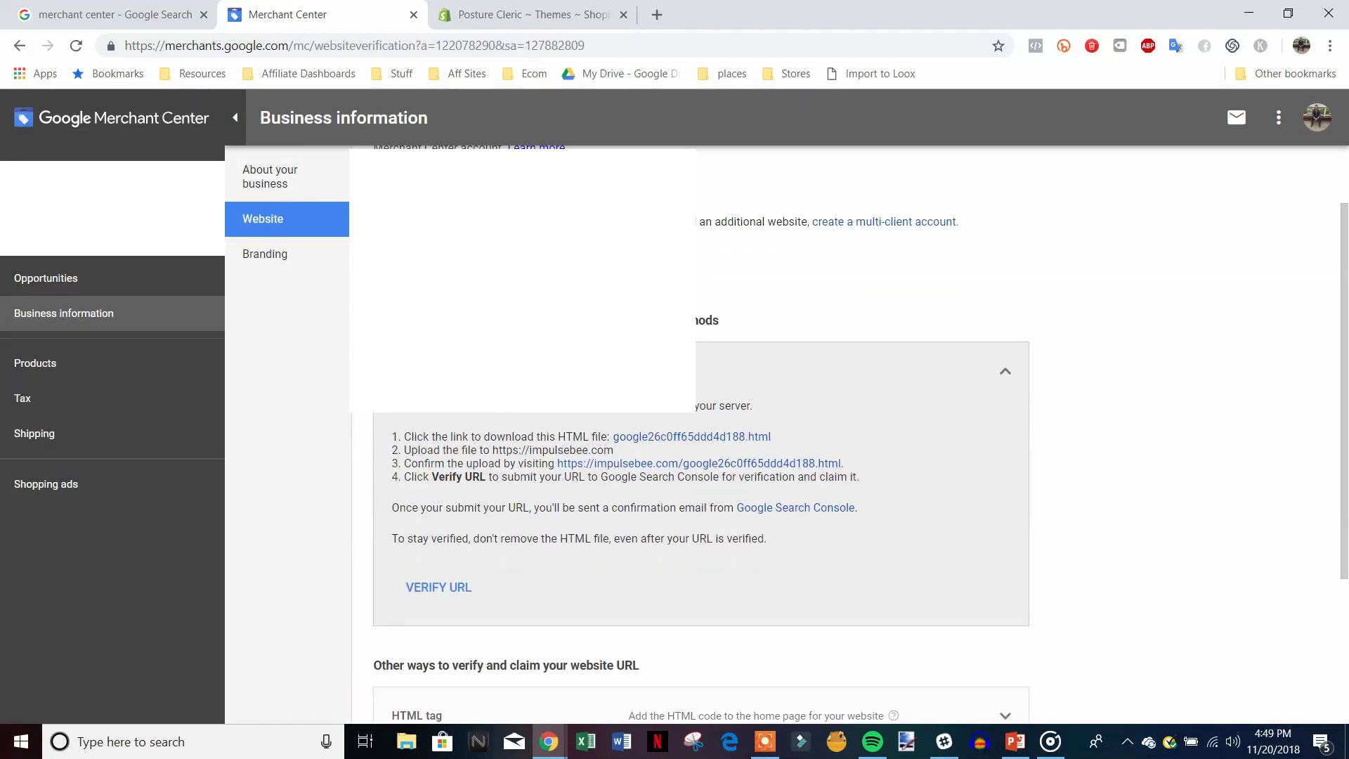
Step: Expand the HTML tag verification method and select the entire google-site-verification meta tag
{"action": "scroll", "coordinate": [603, 412], "scroll_direction": "down", "scroll_amount": 3}
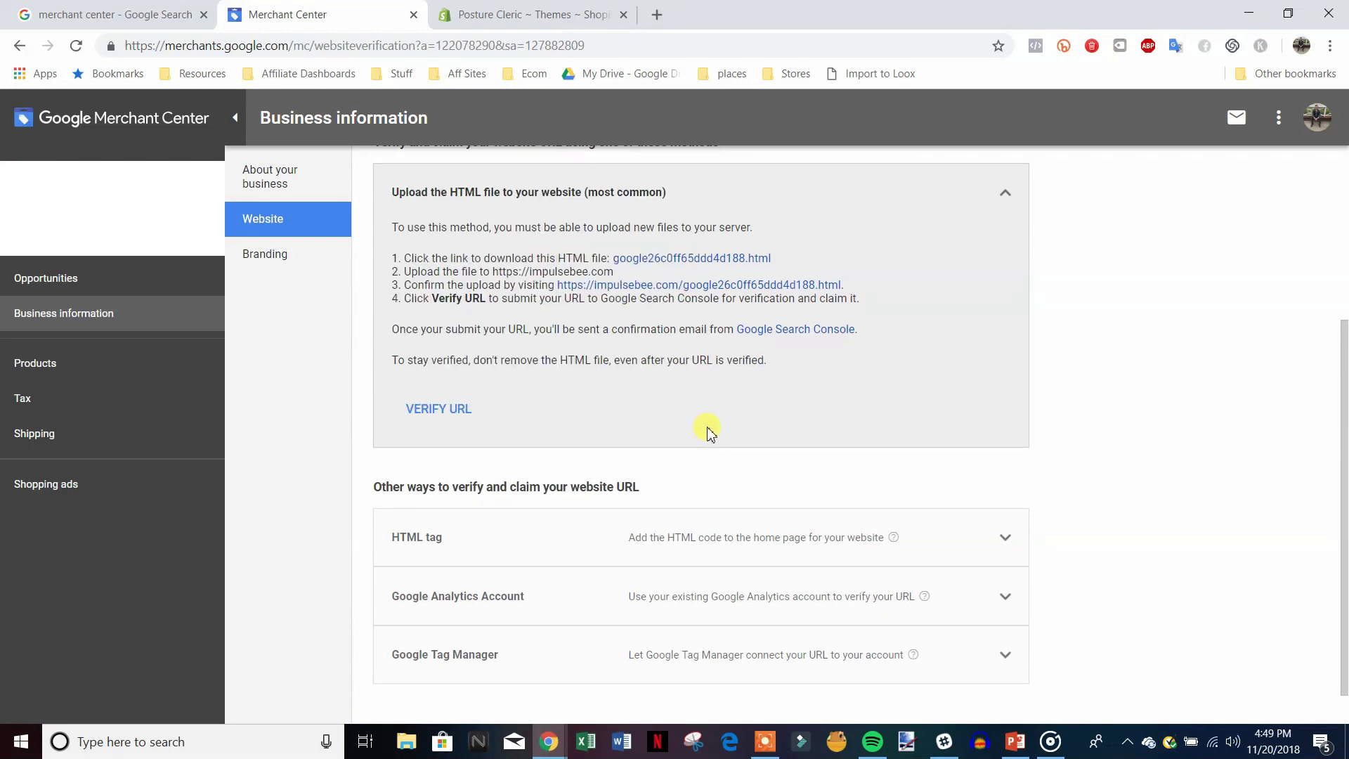
{"action": "scroll", "coordinate": [702, 414], "scroll_direction": "down", "scroll_amount": 1}
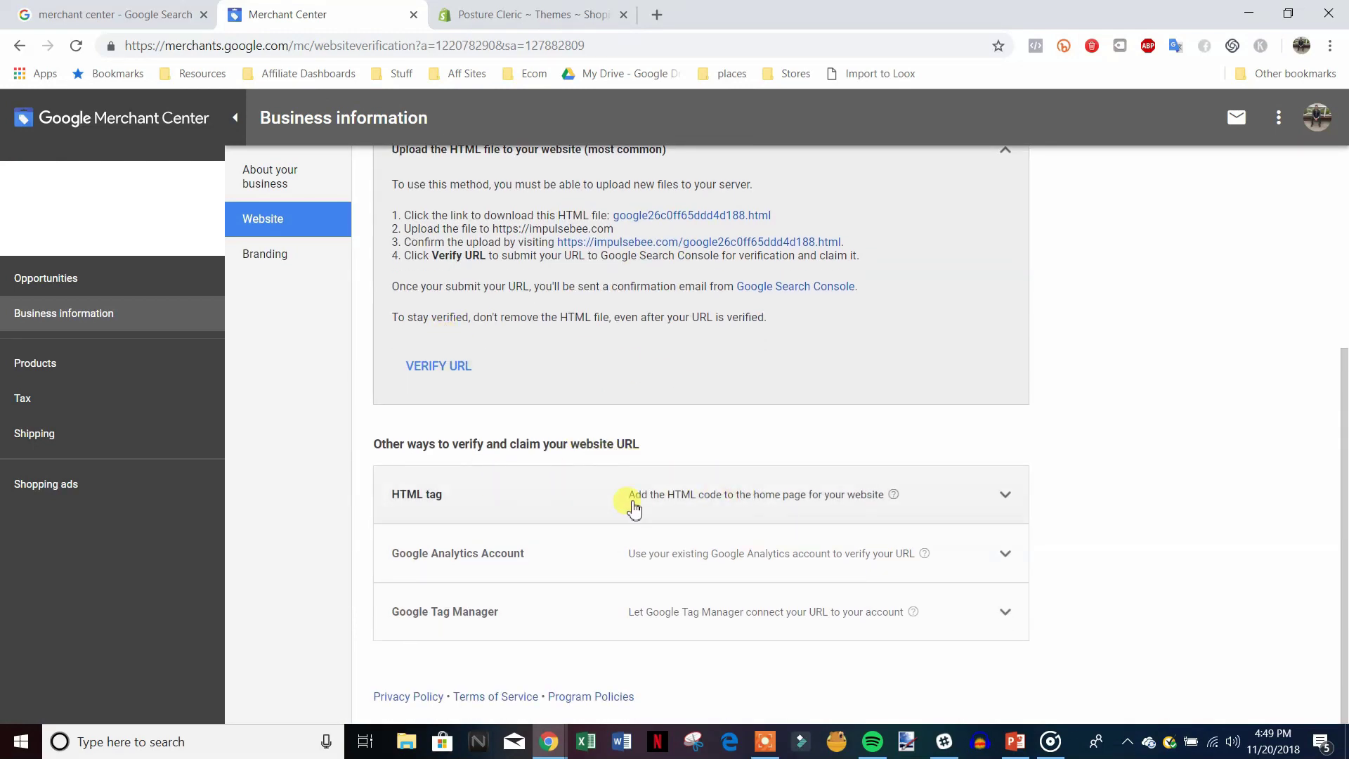
{"action": "left_click", "coordinate": [826, 508]}
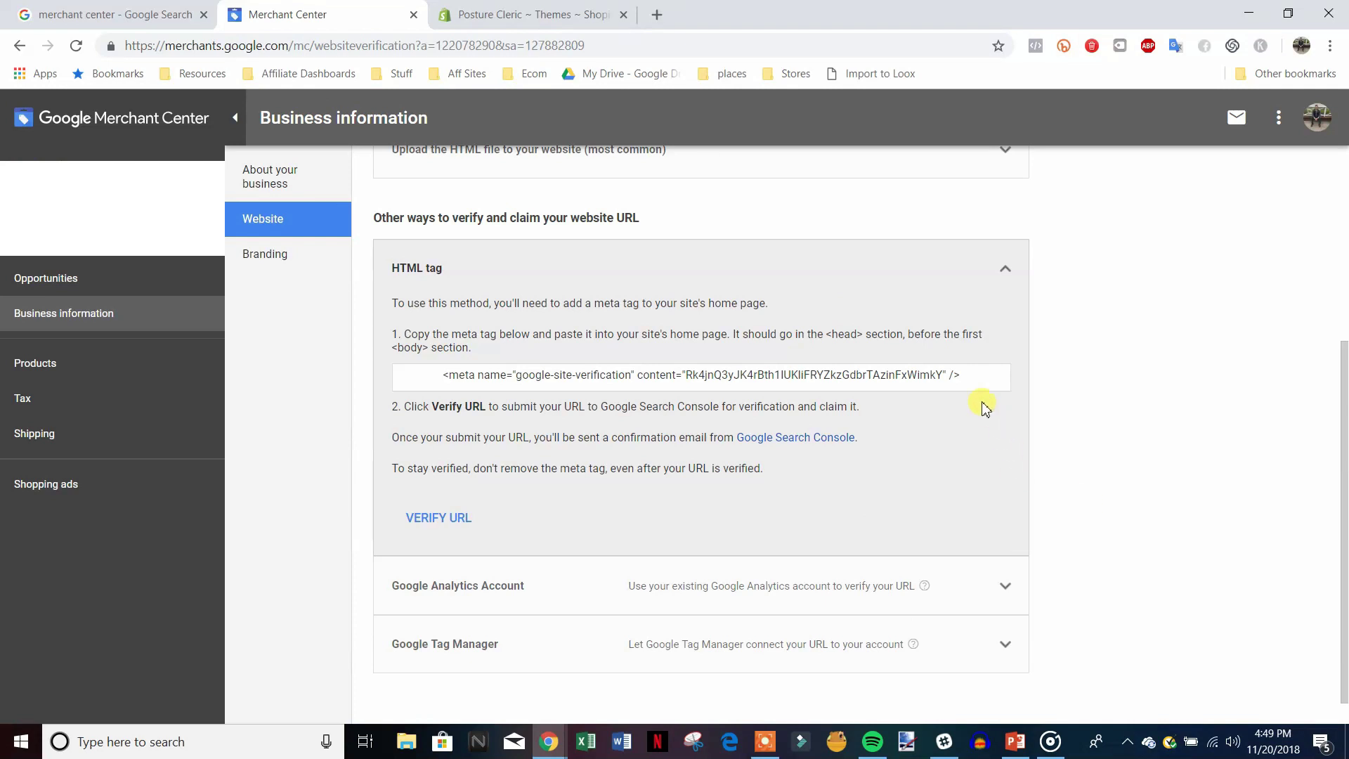
{"action": "left_click_drag", "start_coordinate": [973, 380], "coordinate": [418, 367]}
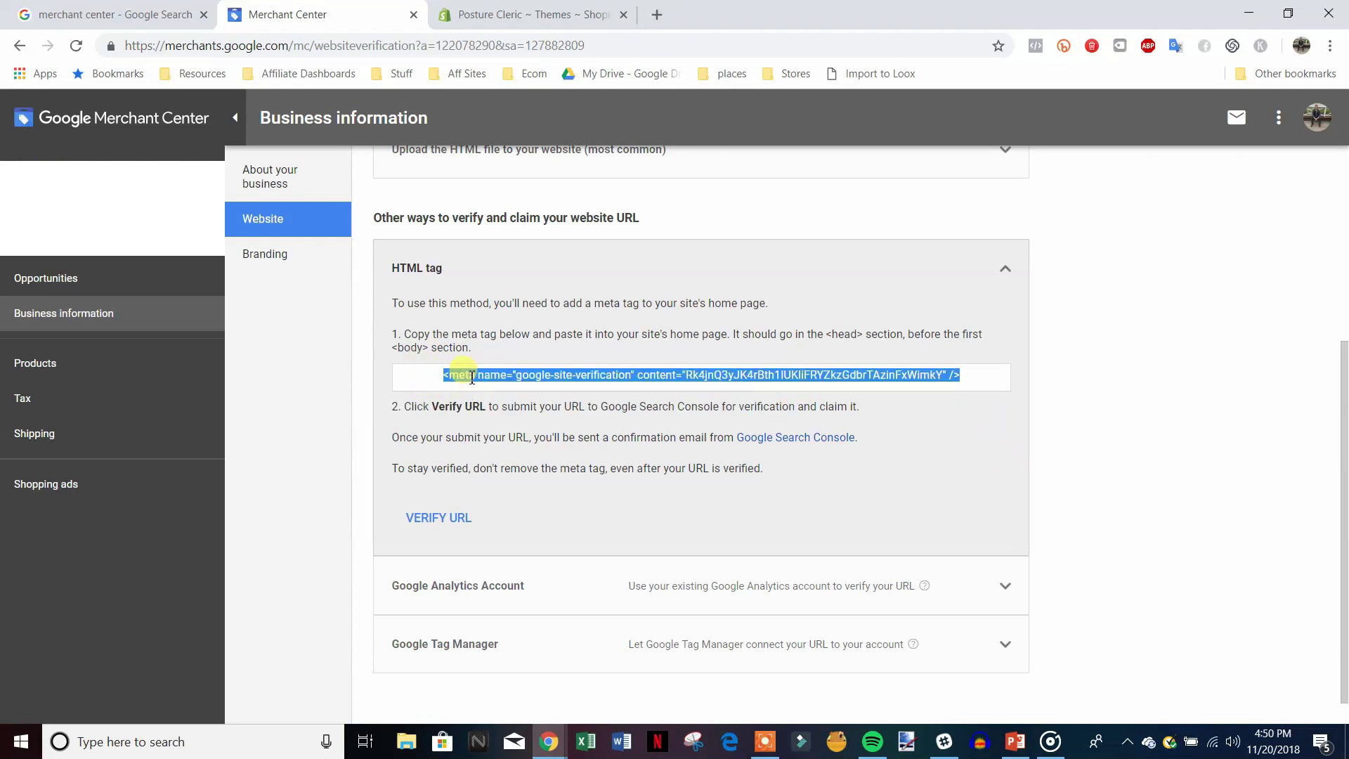
Step: Switch to the Shopify admin and open theme.liquid in the code editor for the current Jumpstart theme
{"action": "left_click", "coordinate": [487, 8]}
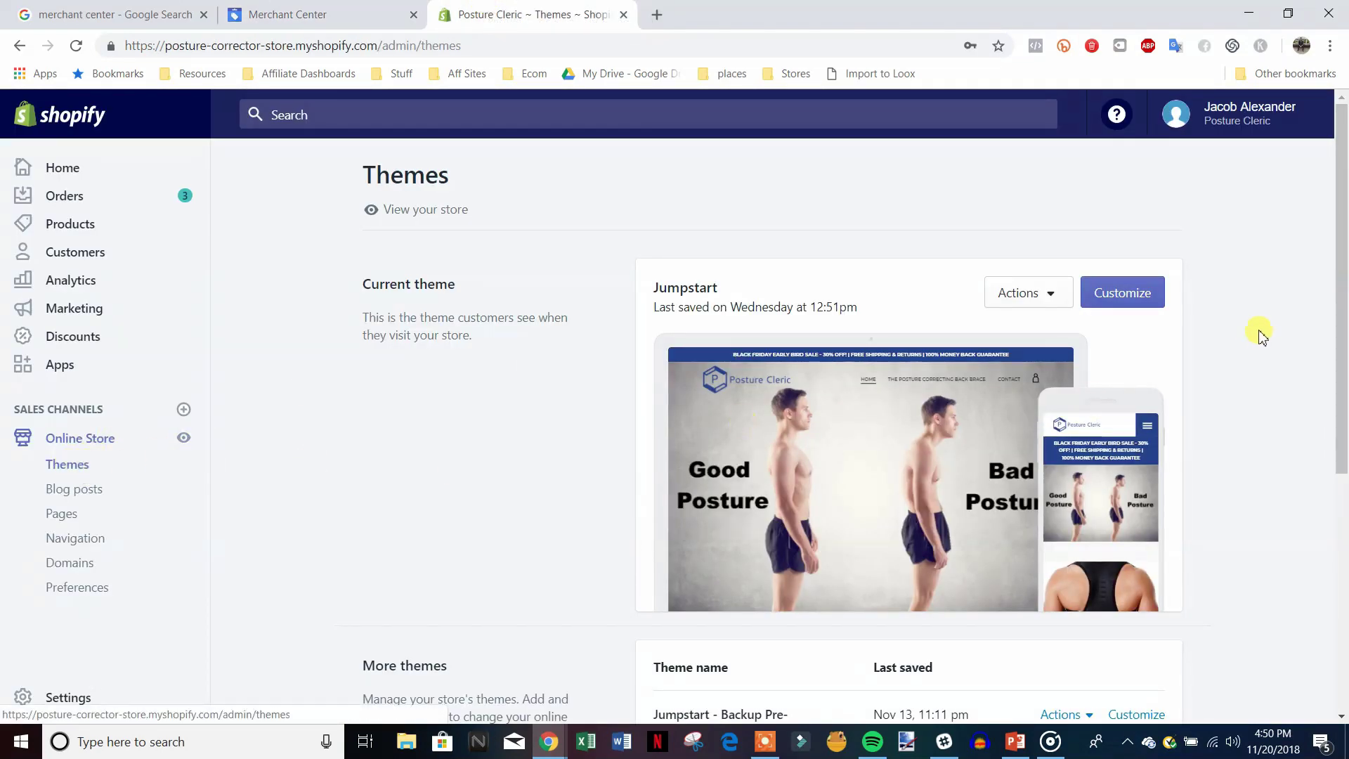
{"action": "left_click", "coordinate": [1034, 294]}
{"action": "left_click", "coordinate": [1035, 482]}
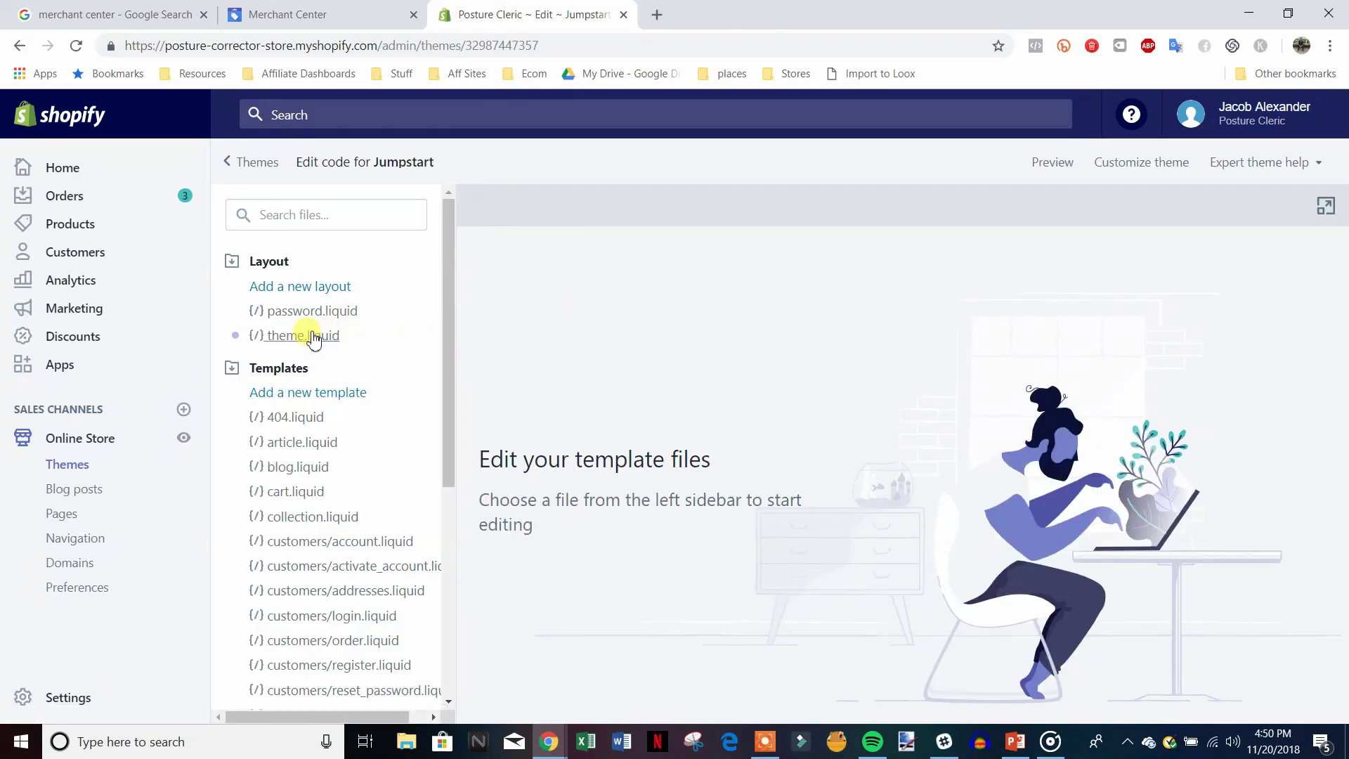
{"action": "left_click", "coordinate": [285, 338]}
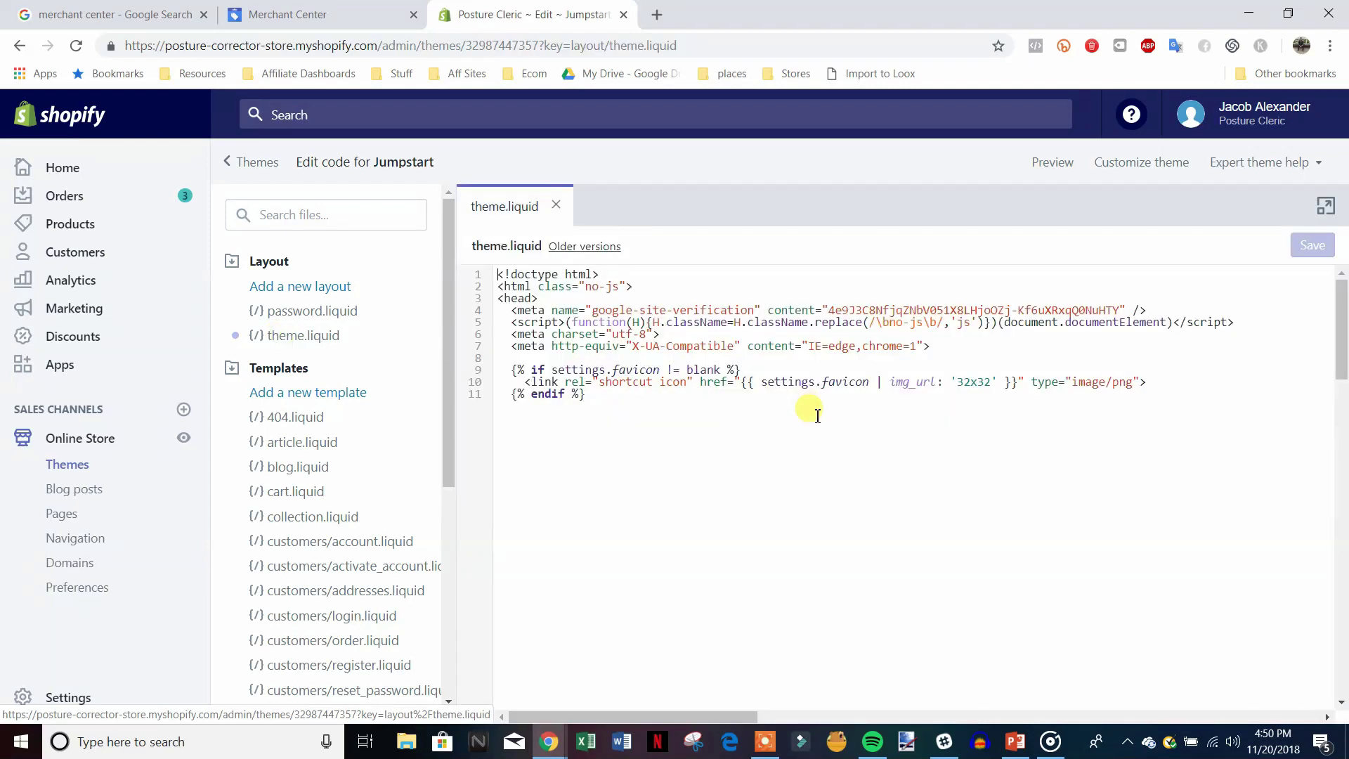
Step: Examine the opening head tag and the google-site-verification meta tag directly below it in theme.liquid
{"action": "left_click_drag", "start_coordinate": [543, 297], "coordinate": [507, 301]}
{"action": "left_click", "coordinate": [532, 299]}
{"action": "left_click_drag", "start_coordinate": [1175, 310], "coordinate": [499, 310]}
{"action": "left_click_drag", "start_coordinate": [619, 308], "coordinate": [1159, 311]}
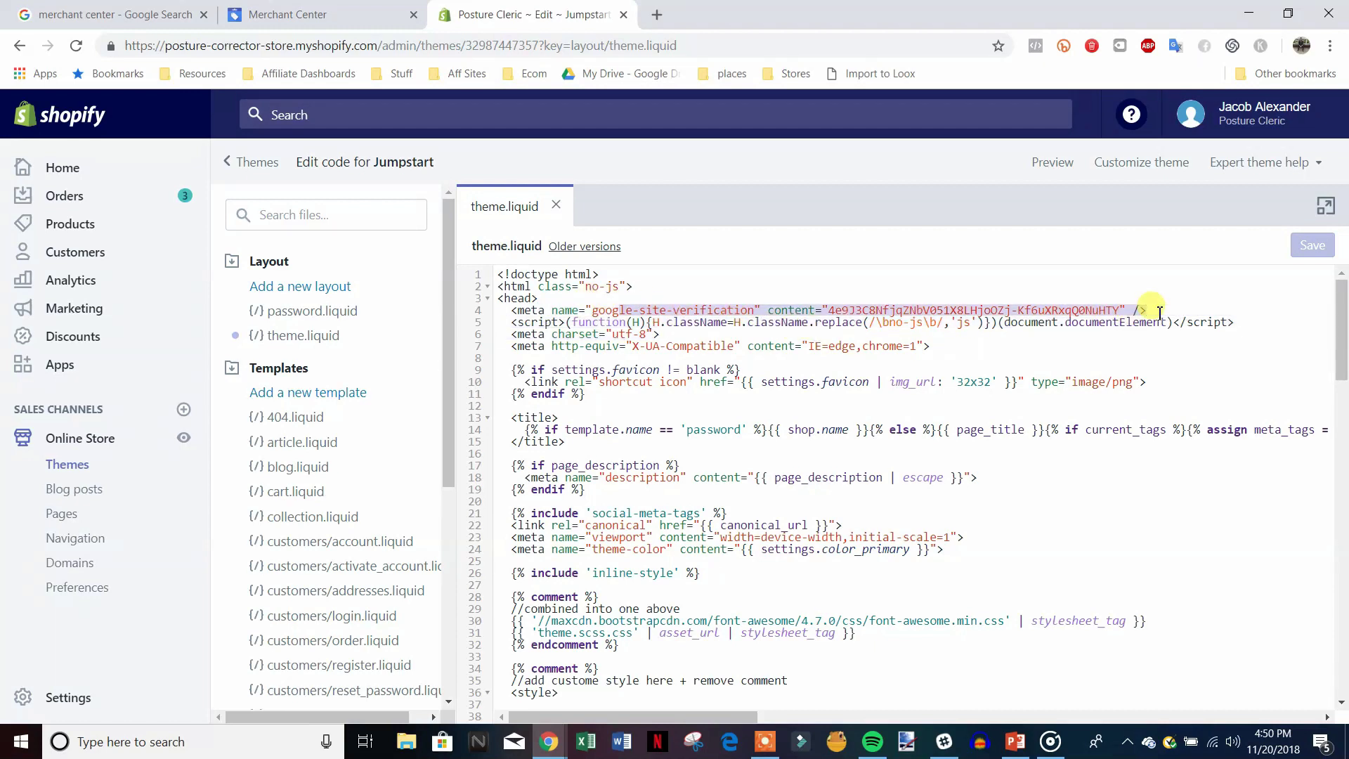
{"action": "left_click", "coordinate": [1159, 311]}
{"action": "left_click_drag", "start_coordinate": [1166, 310], "coordinate": [525, 309]}
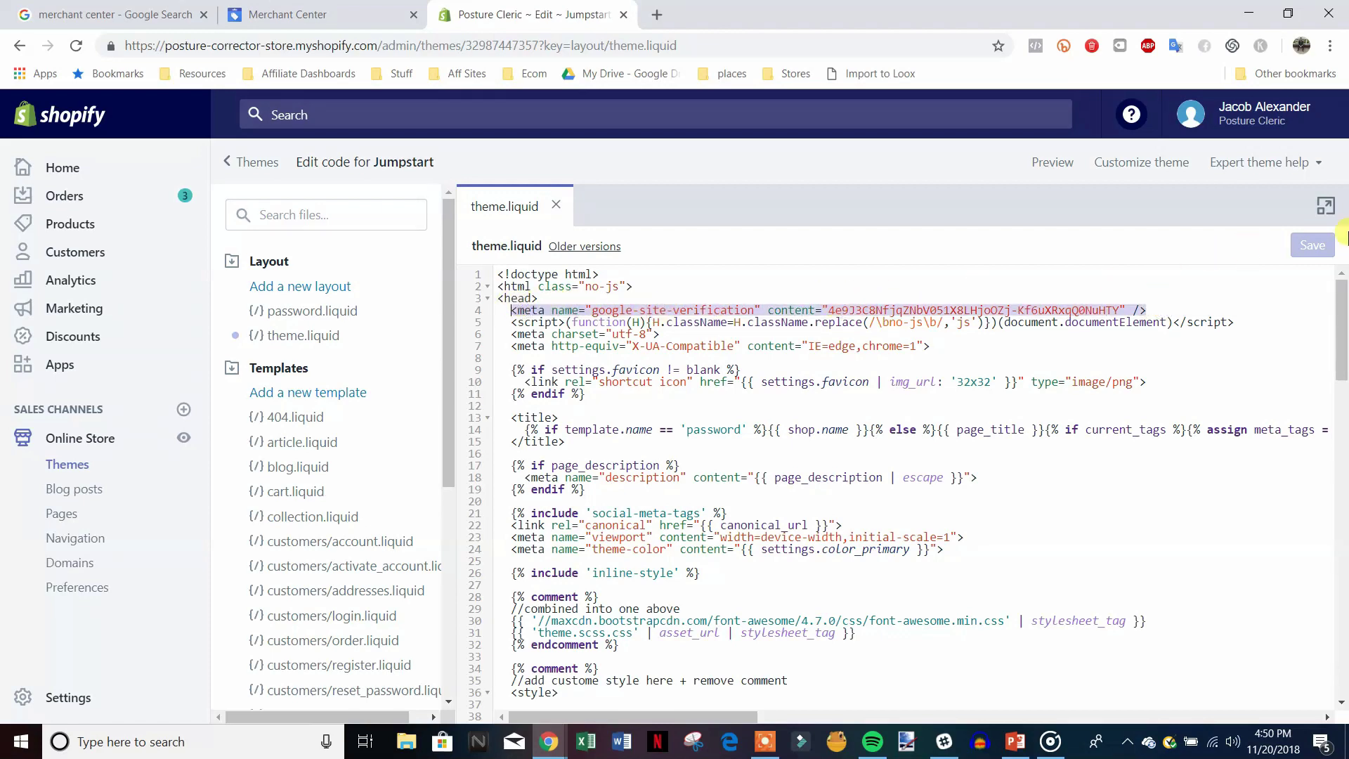
Step: Compare Merchant Center's HTML tag instructions with the meta tag placement in the Shopify theme code
{"action": "left_click", "coordinate": [302, 21]}
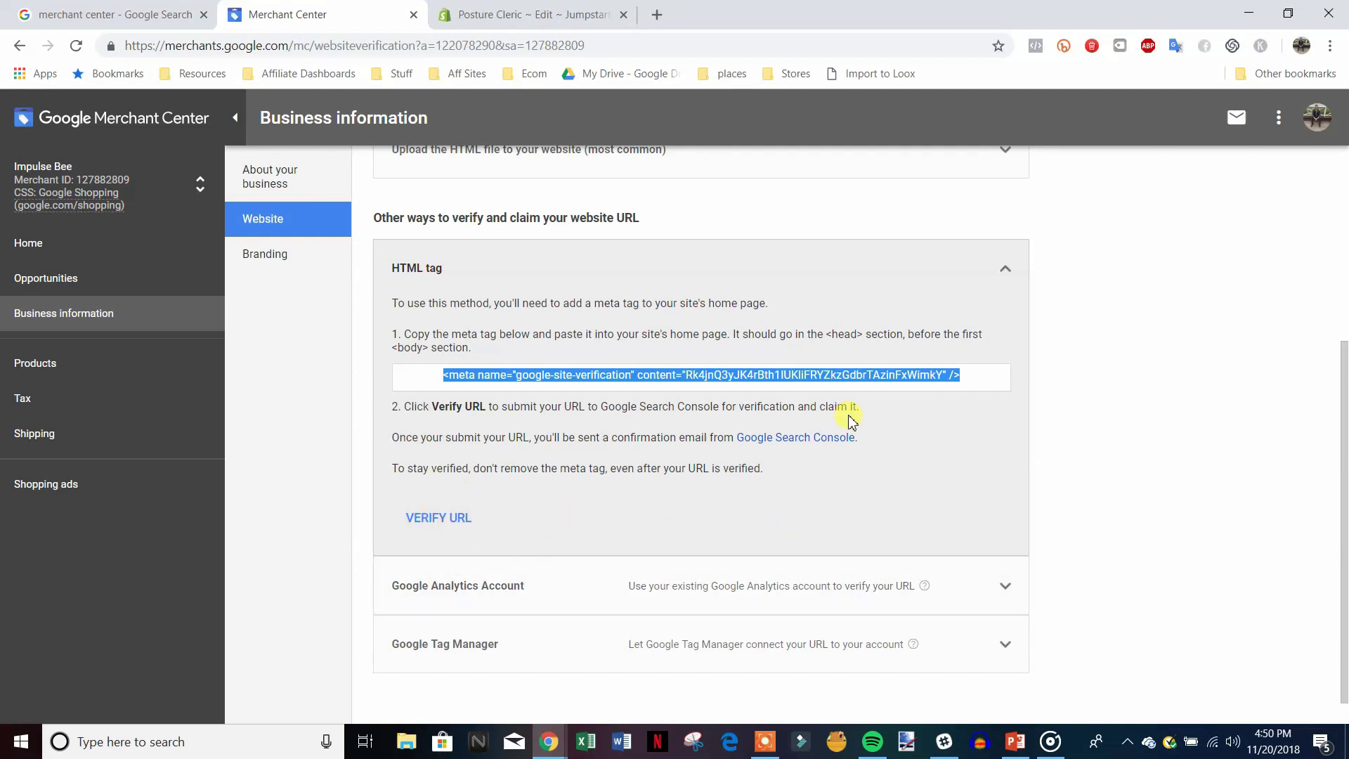
{"action": "left_click", "coordinate": [523, 14]}
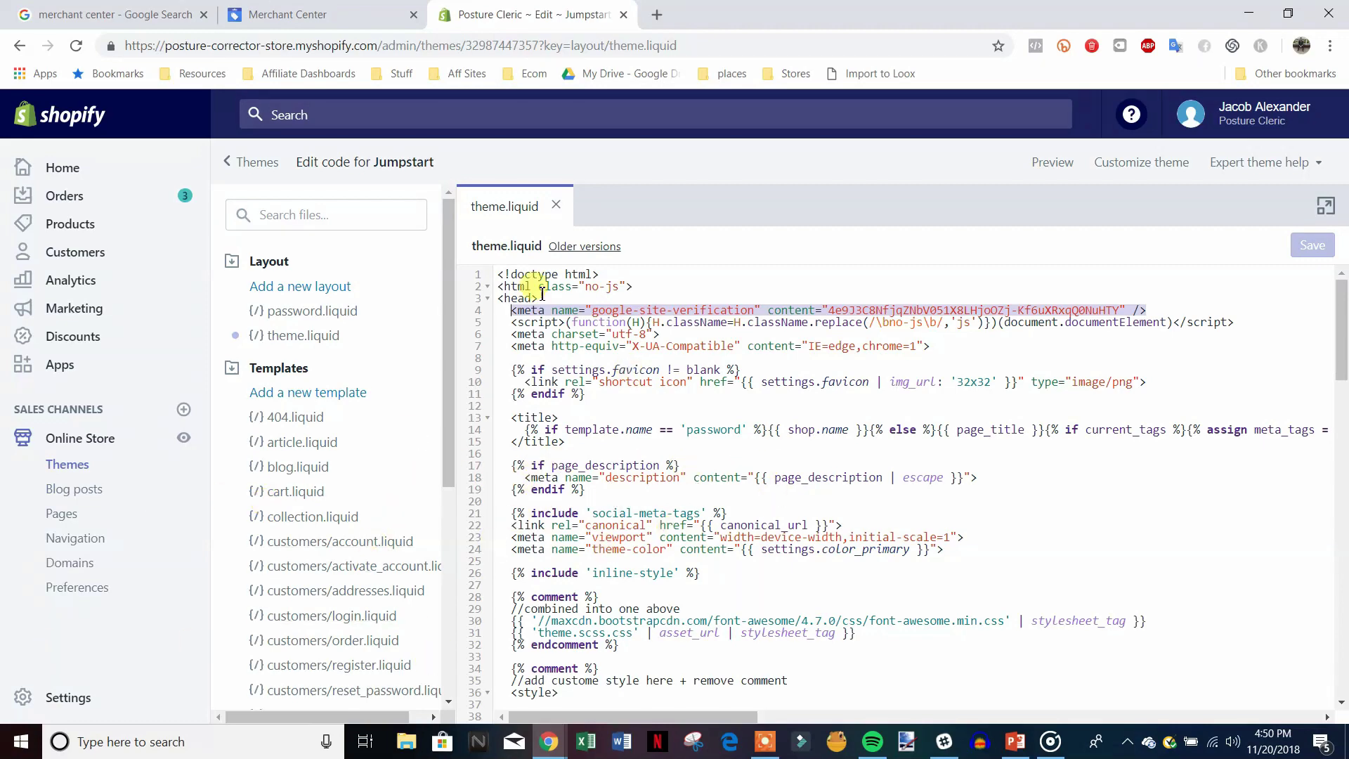
{"action": "left_click", "coordinate": [372, 14]}
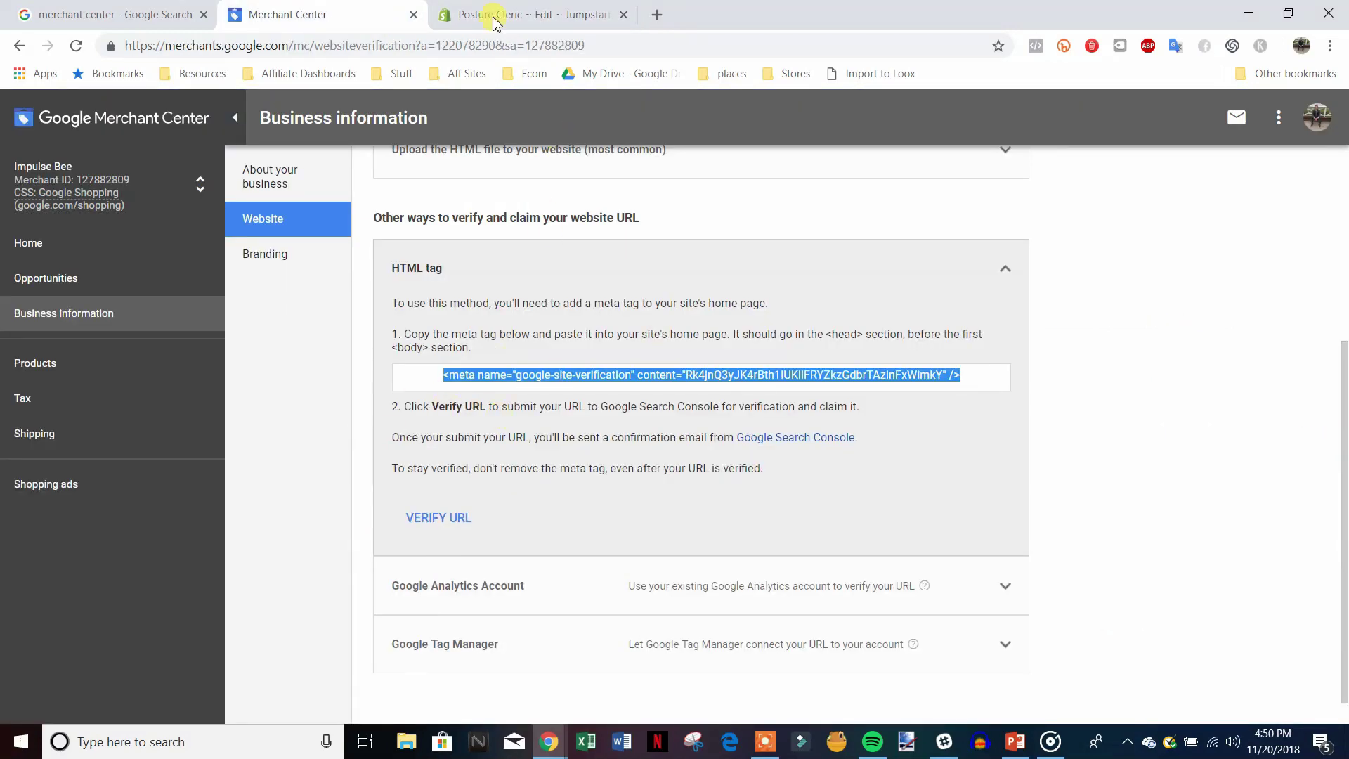
{"action": "left_click", "coordinate": [495, 21]}
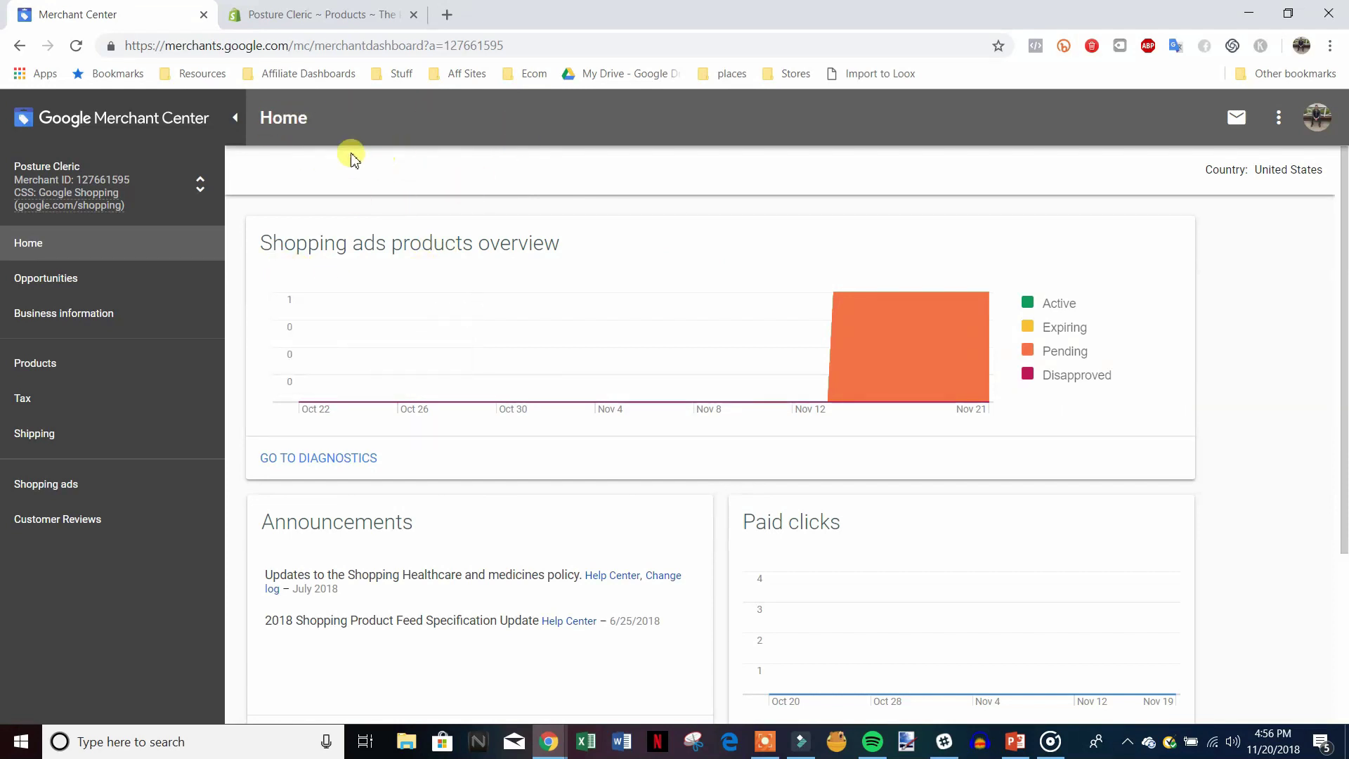
Step: Open the account linking settings of the Posture Cleric Merchant Center account to view its Google Ads link
{"action": "left_click", "coordinate": [302, 14]}
{"action": "left_click", "coordinate": [105, 15]}
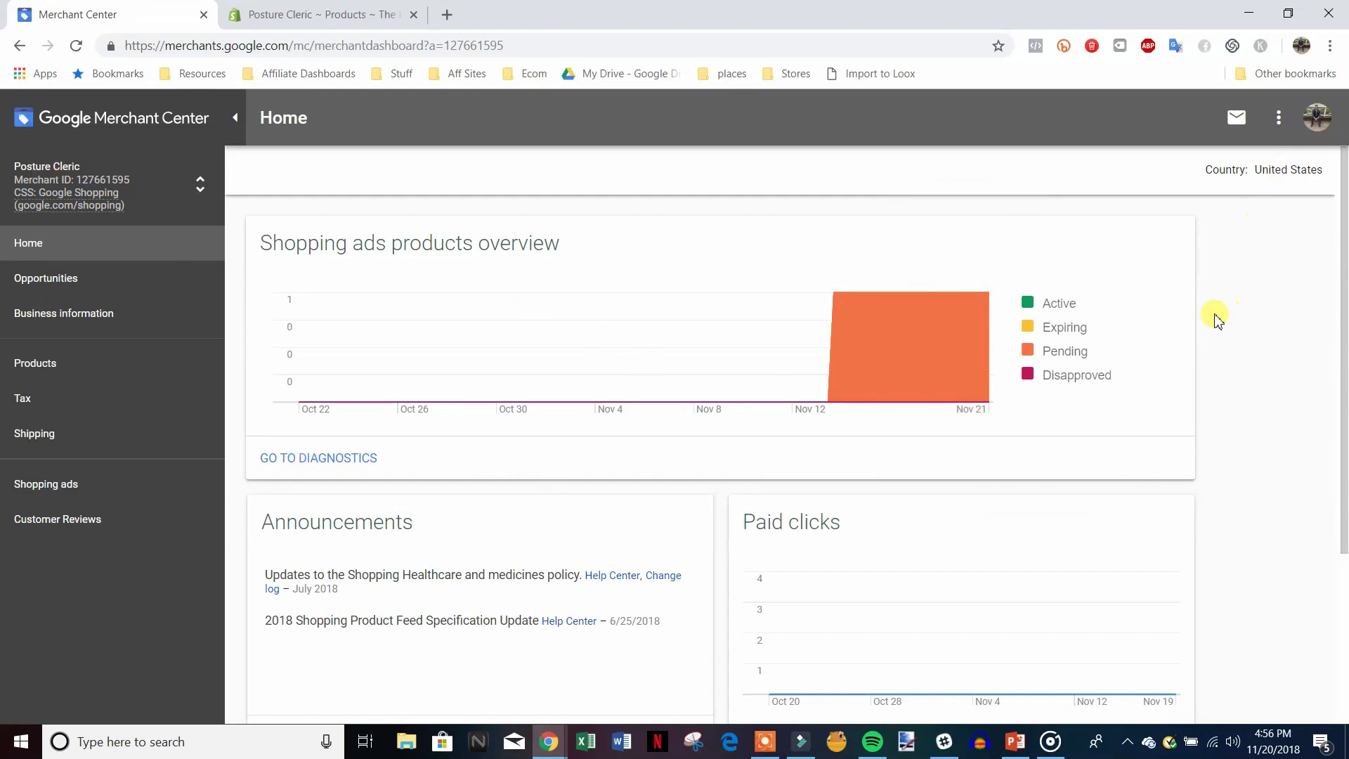
{"action": "left_click", "coordinate": [1279, 121]}
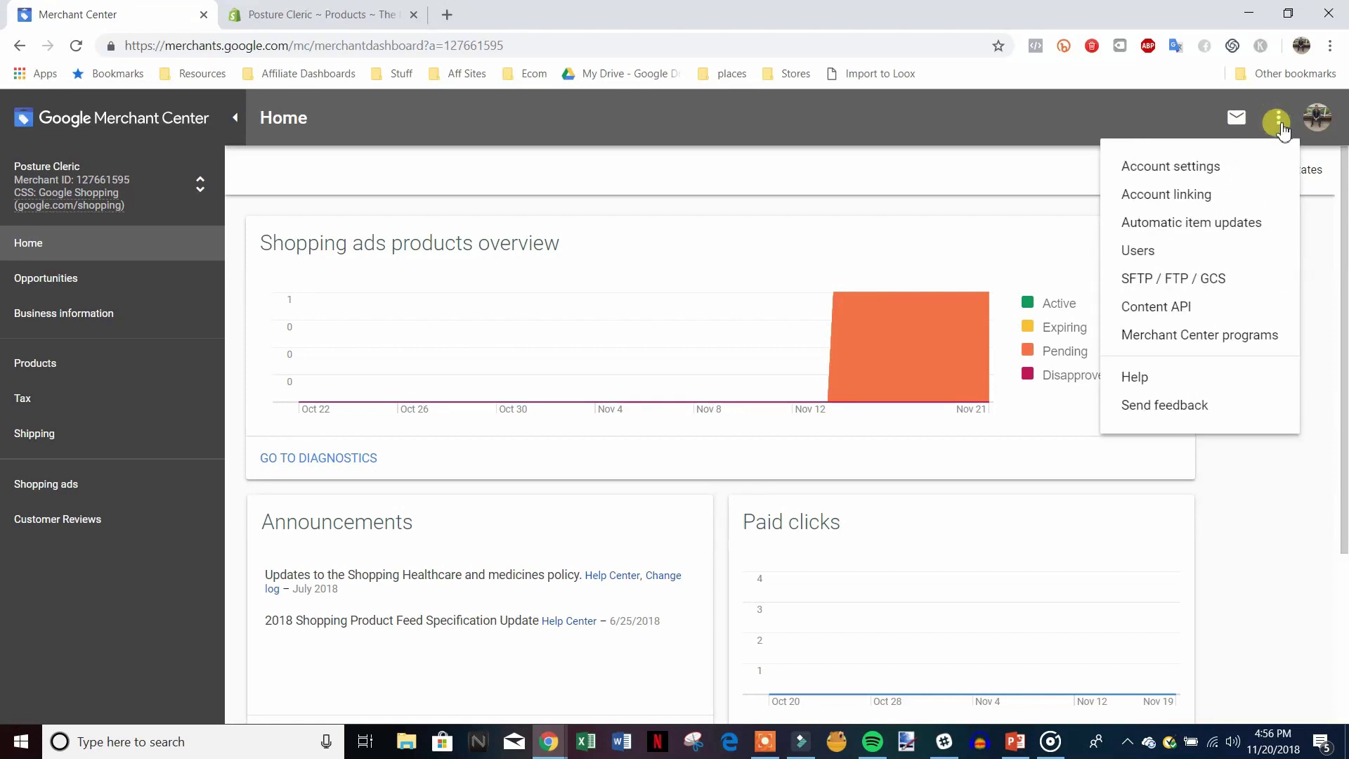
{"action": "left_click", "coordinate": [1208, 208]}
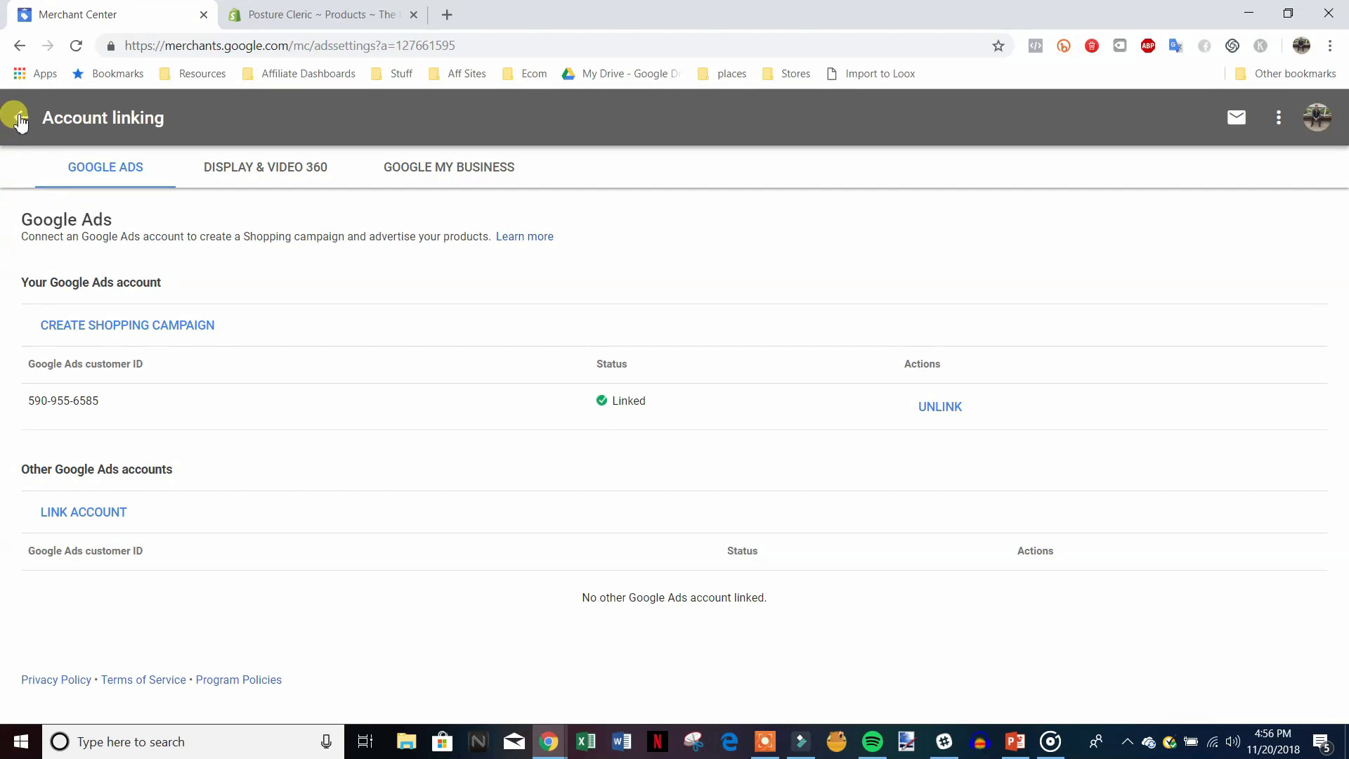
Step: Open the Merchant Center programs page and review the available programs, including Customer Reviews and Product Ratings
{"action": "left_click", "coordinate": [1279, 119]}
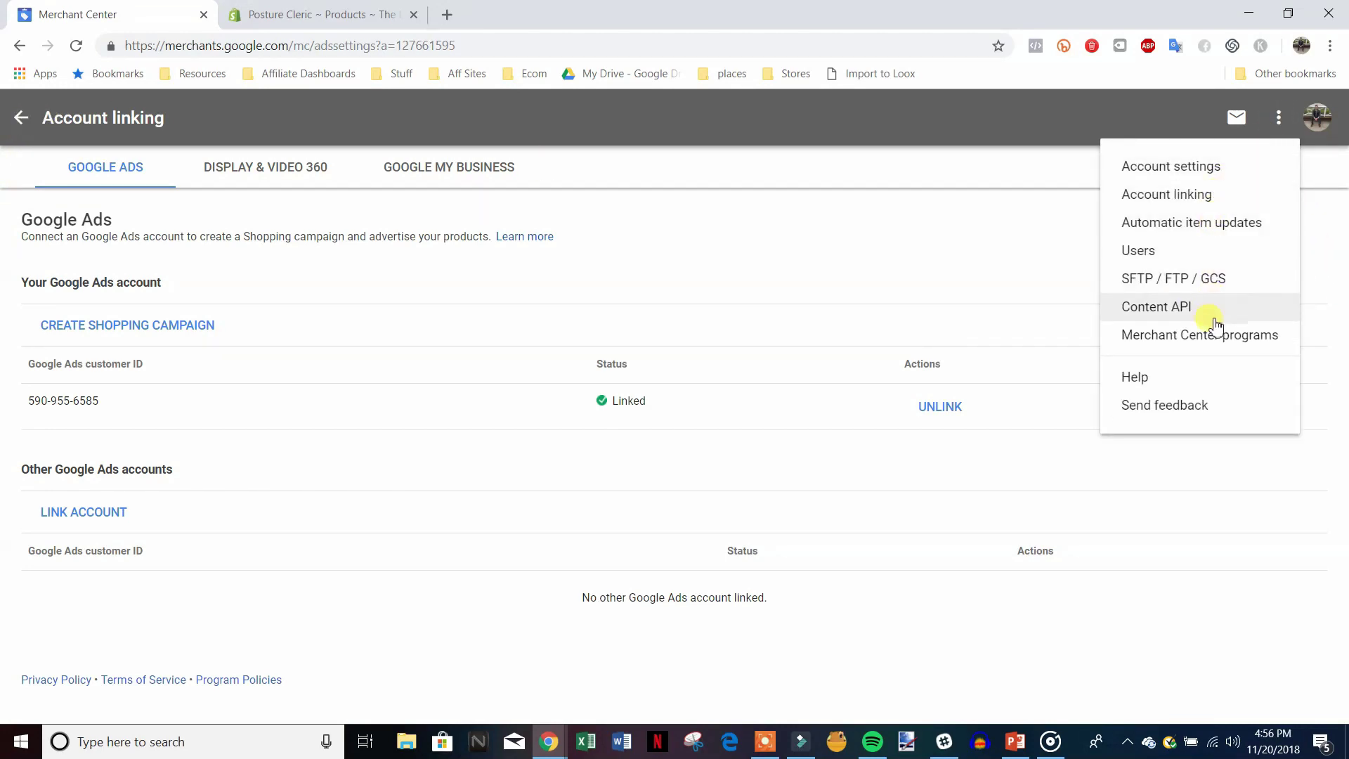
{"action": "left_click", "coordinate": [1197, 343]}
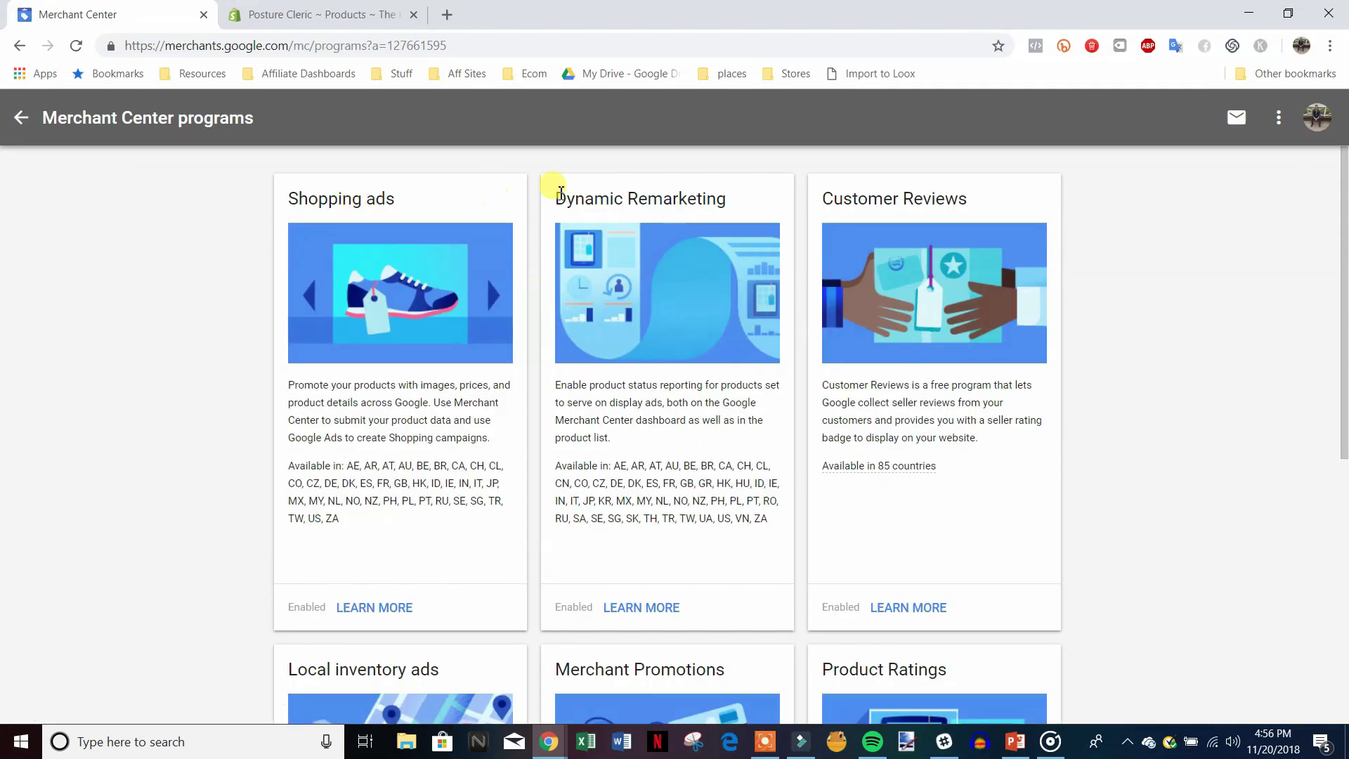
{"action": "left_click_drag", "start_coordinate": [968, 199], "coordinate": [819, 199]}
{"action": "left_click", "coordinate": [1196, 309]}
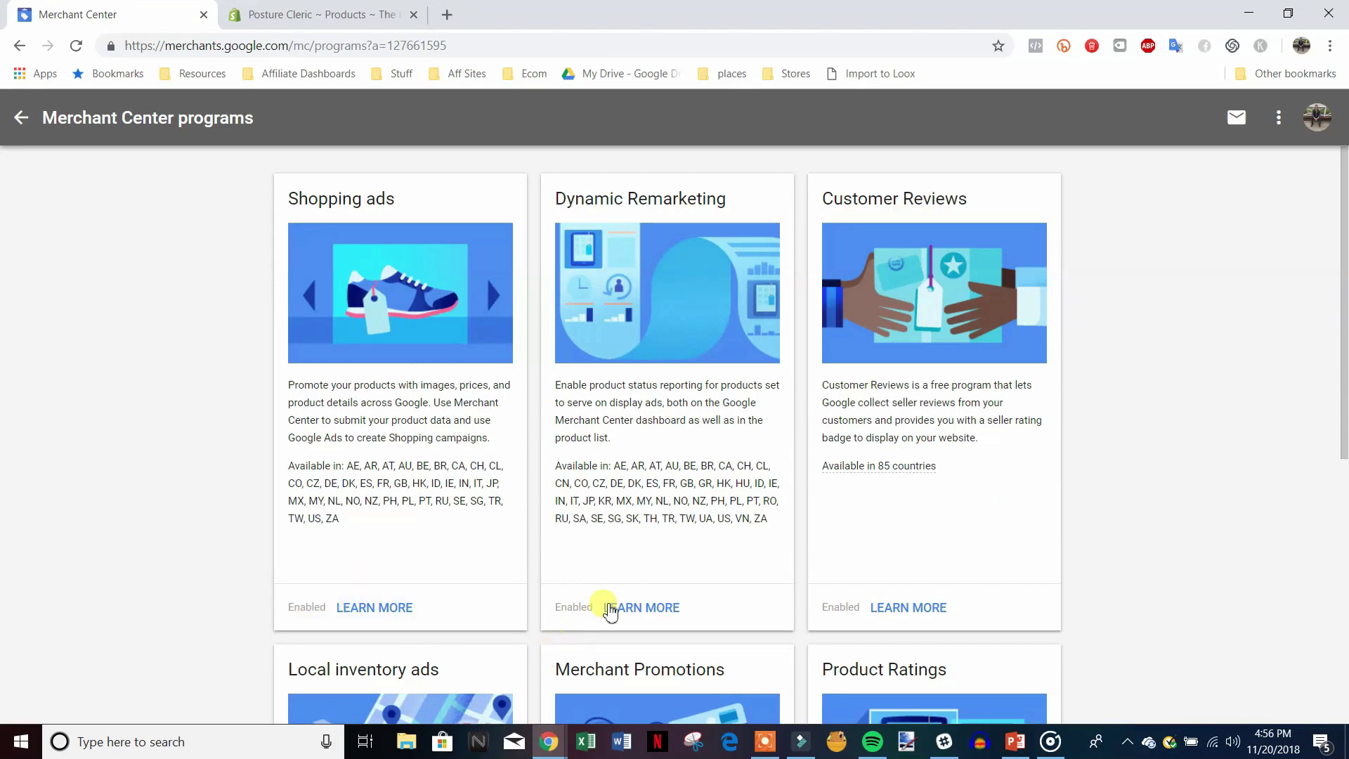
{"action": "scroll", "coordinate": [1203, 601], "scroll_direction": "down", "scroll_amount": 3}
{"action": "scroll", "coordinate": [1202, 600], "scroll_direction": "down", "scroll_amount": 3}
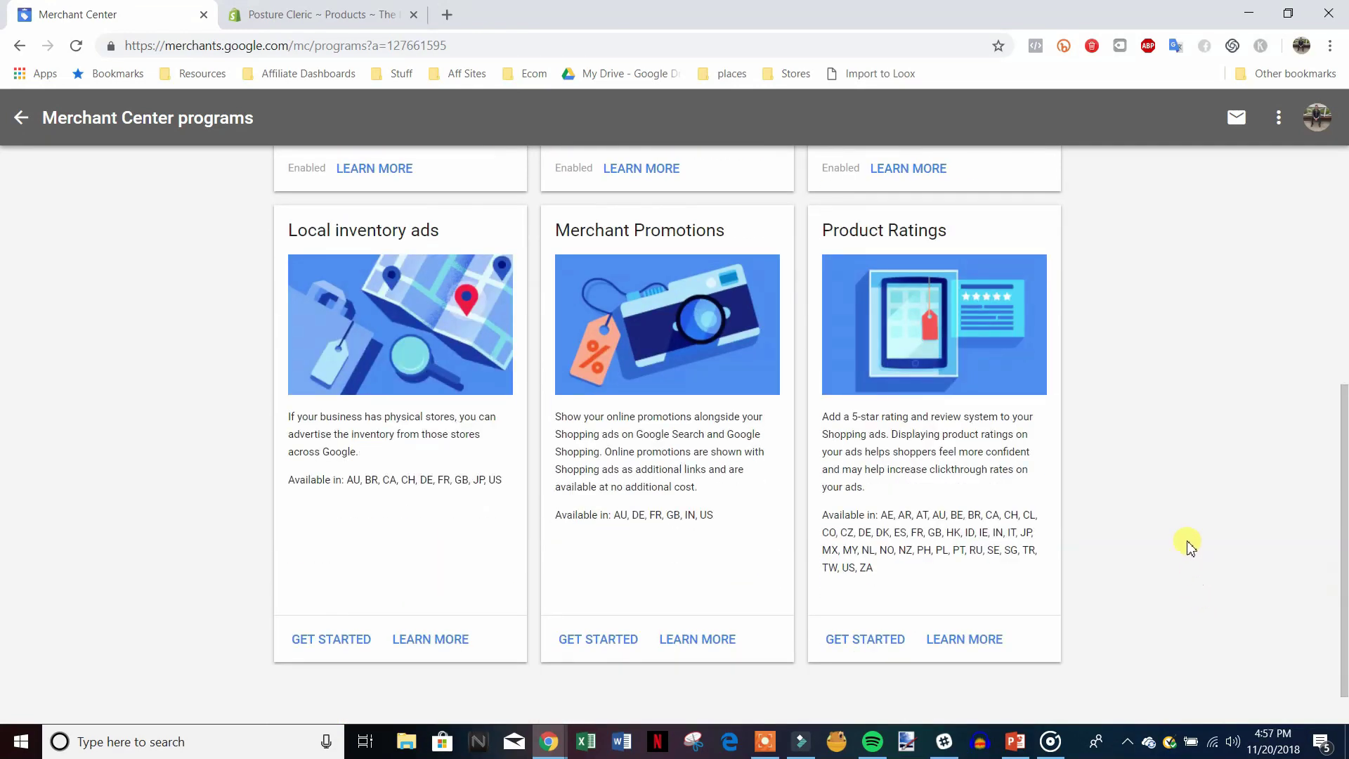
{"action": "scroll", "coordinate": [818, 604], "scroll_direction": "up", "scroll_amount": 5}
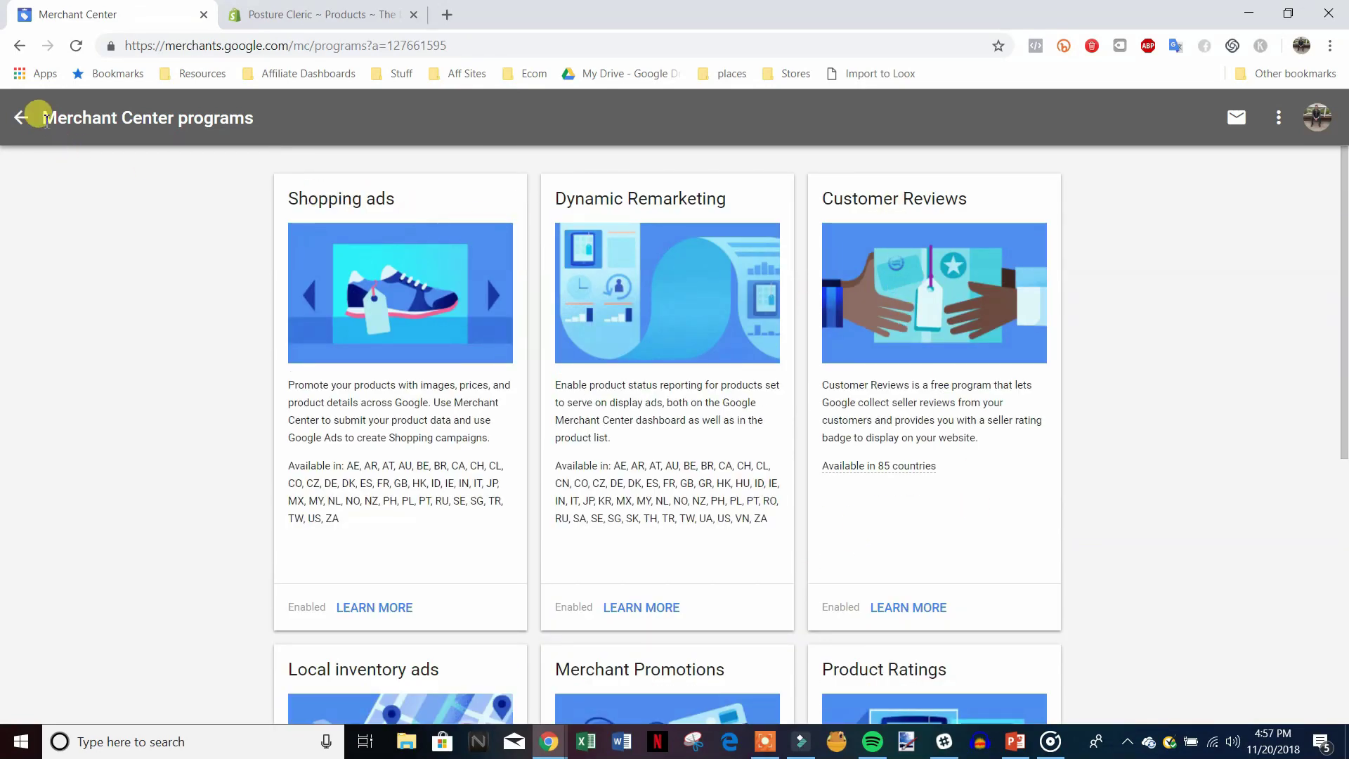
Step: Open the shipping services of the Merchant Center account and bring up a blank form for a new shipping service
{"action": "left_click", "coordinate": [22, 121]}
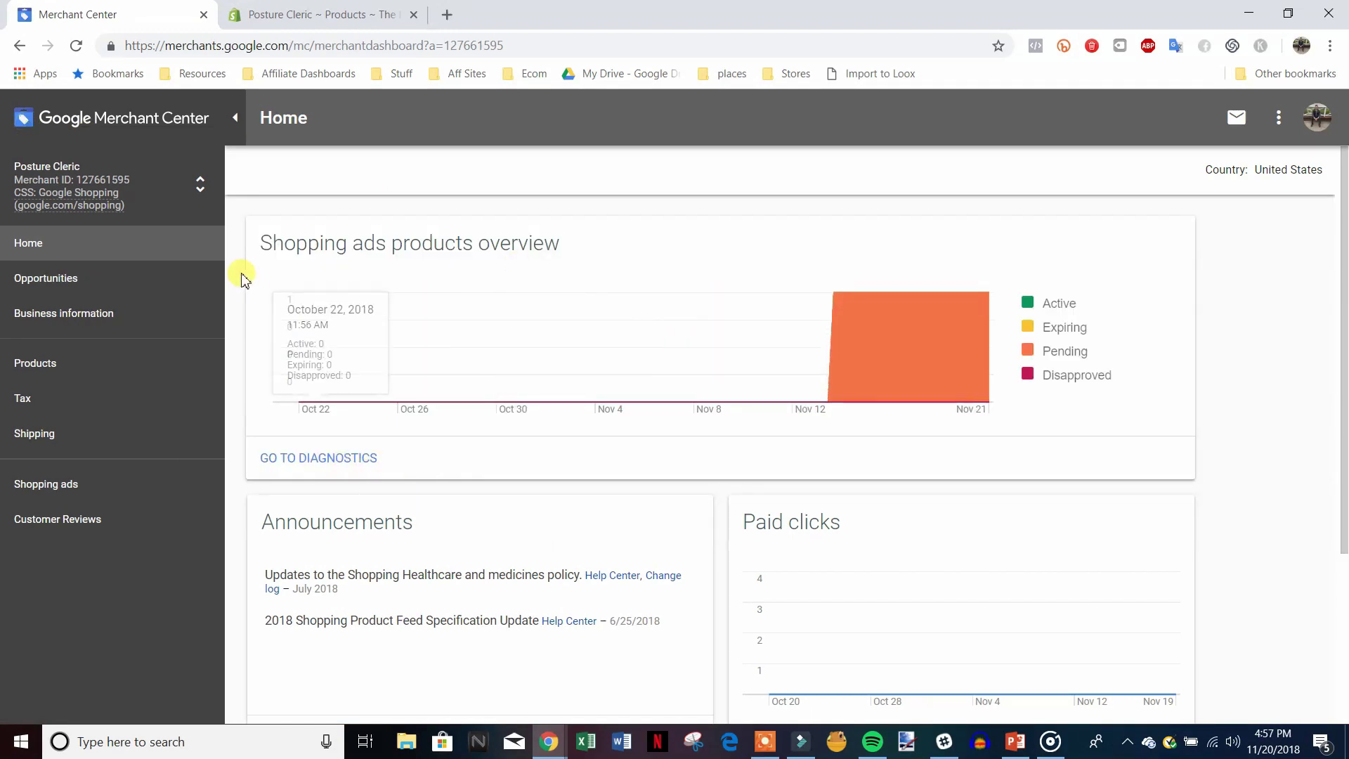
{"action": "left_click", "coordinate": [35, 434]}
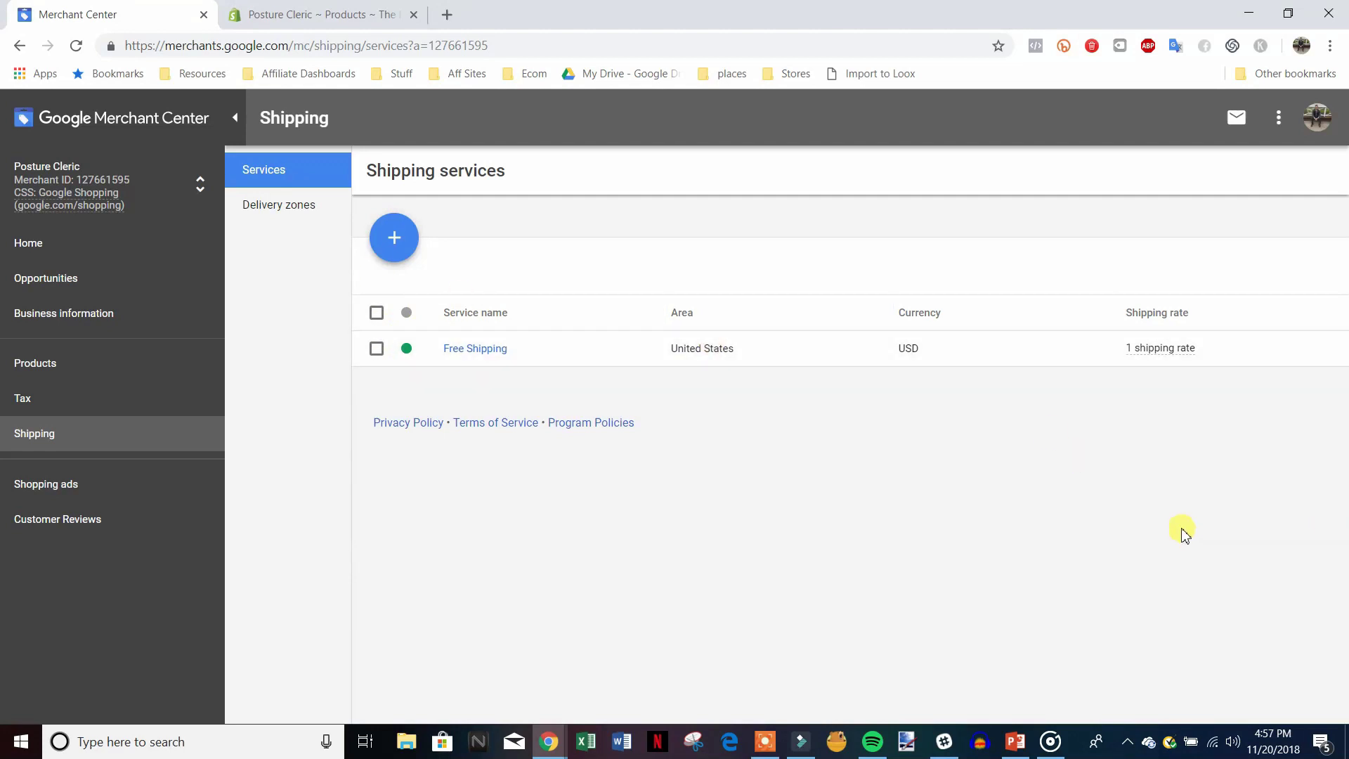
{"action": "left_click", "coordinate": [396, 242]}
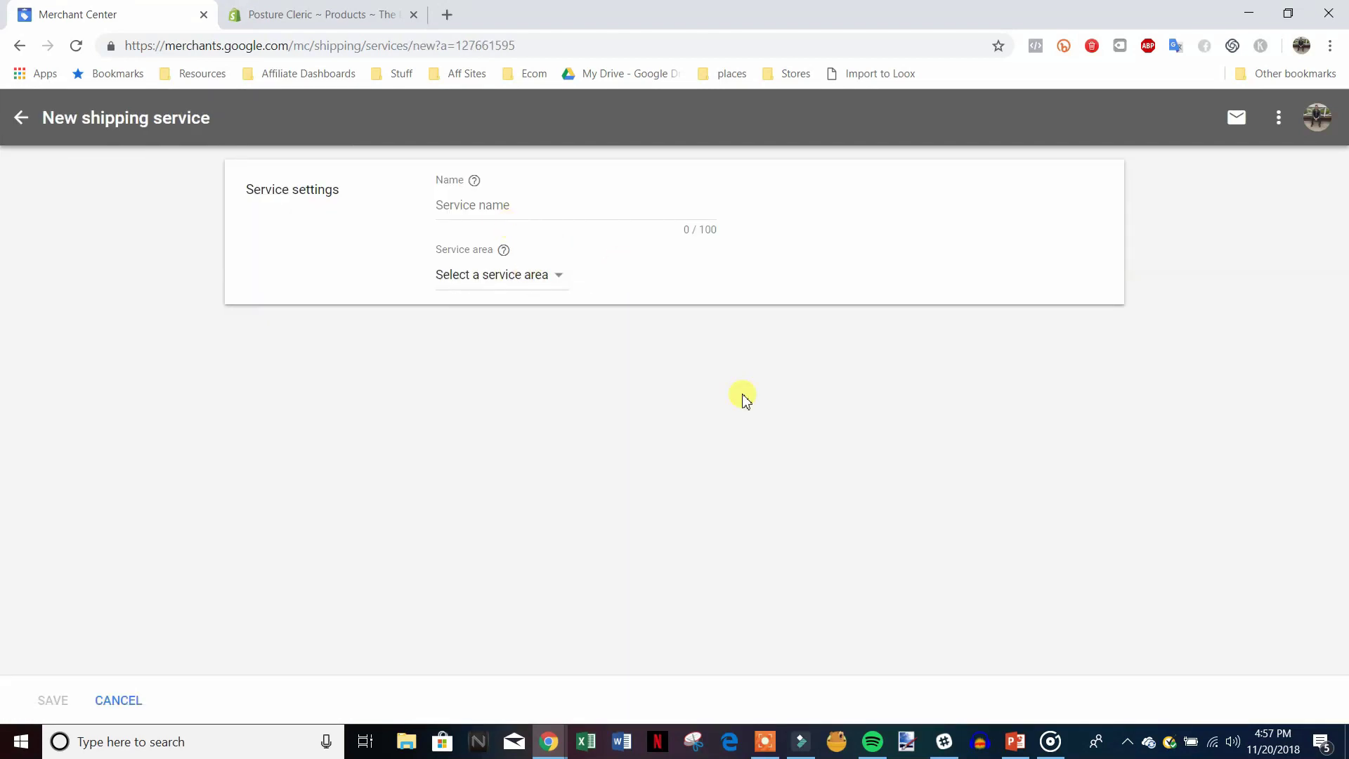
Step: Compare the blank shipping service form with the Shopify product page, and leave the form without saving a service
{"action": "left_click", "coordinate": [336, 8]}
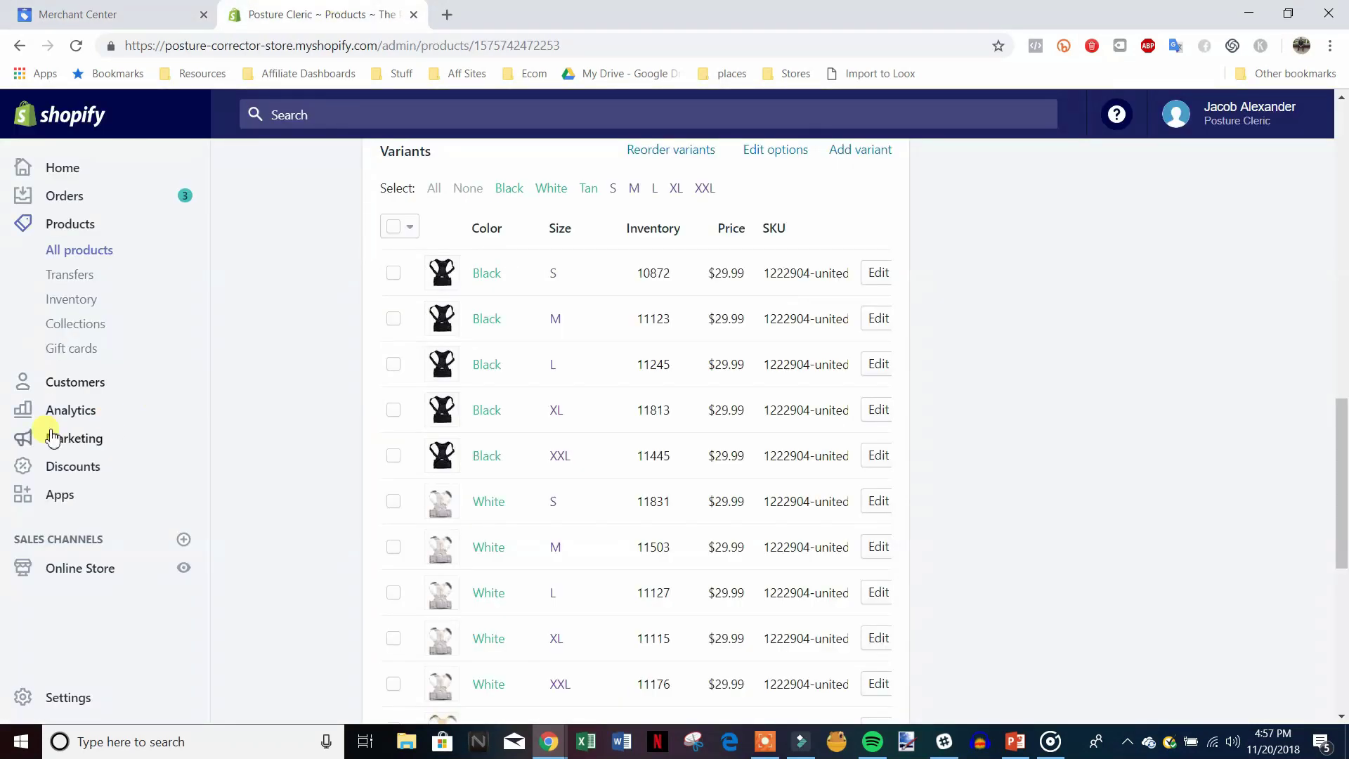
{"action": "left_click", "coordinate": [97, 13]}
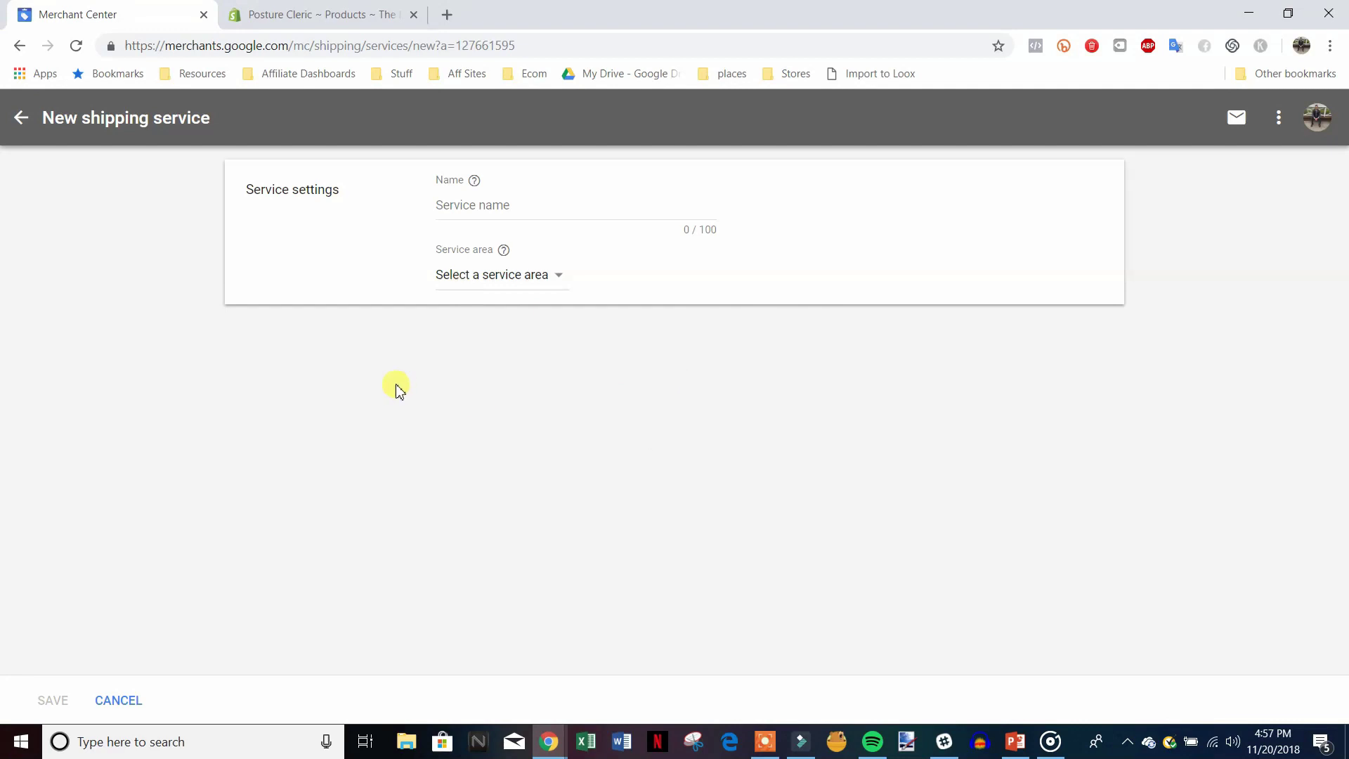
{"action": "left_click", "coordinate": [263, 15]}
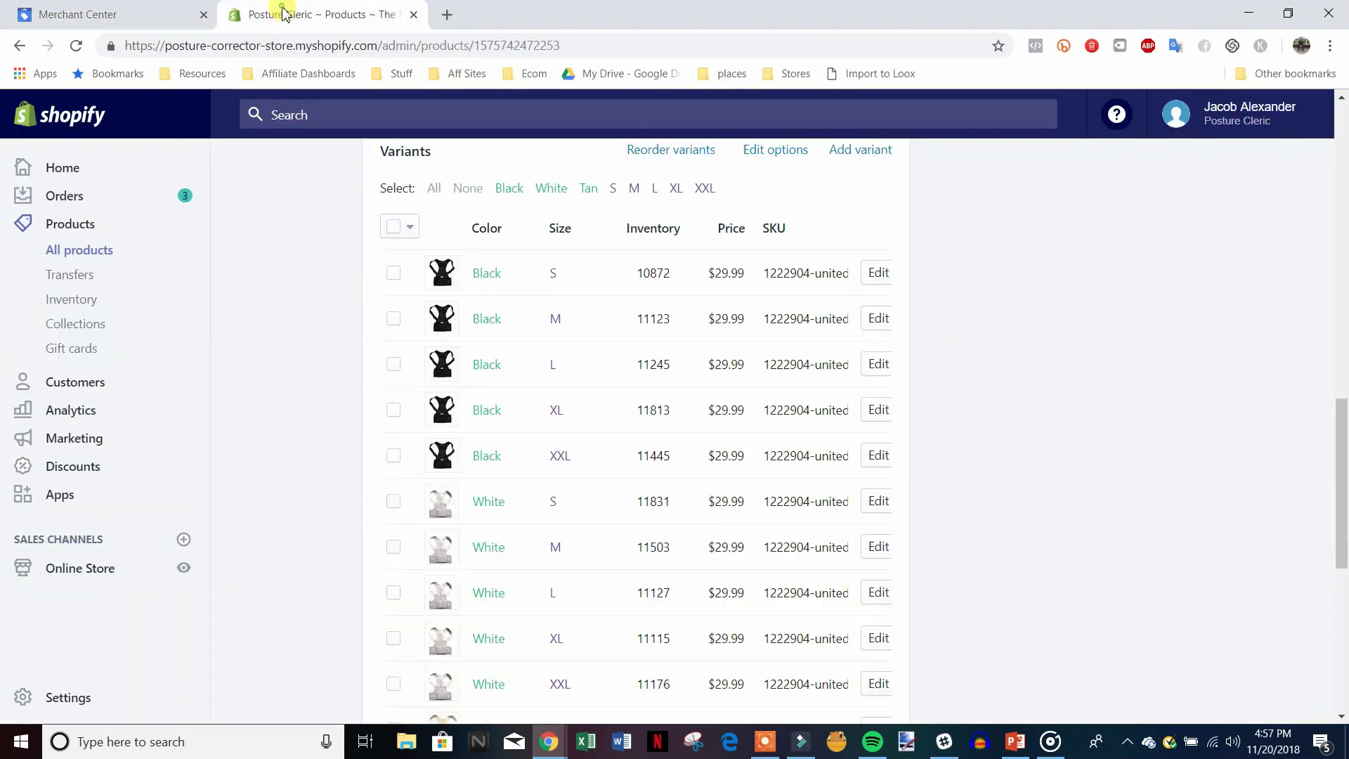
{"action": "left_click", "coordinate": [125, 9]}
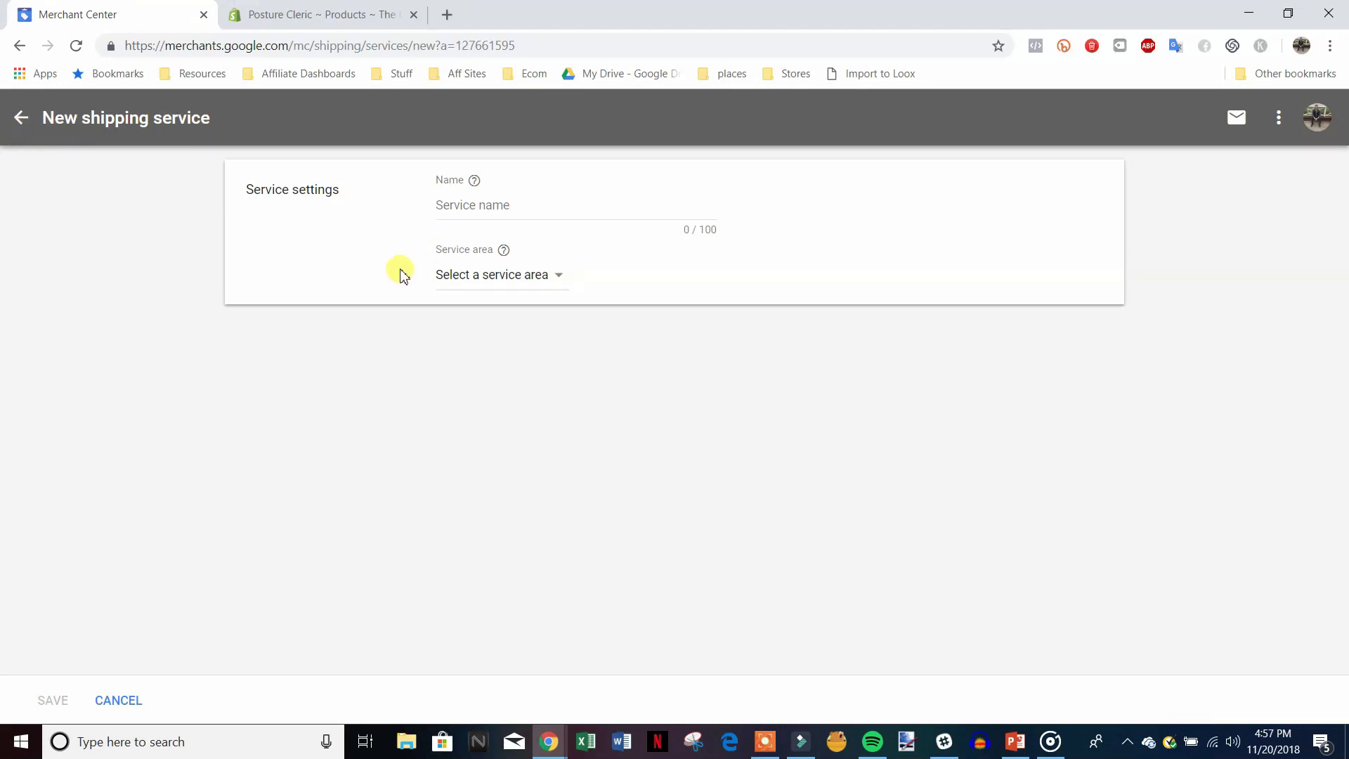
{"action": "left_click", "coordinate": [300, 10]}
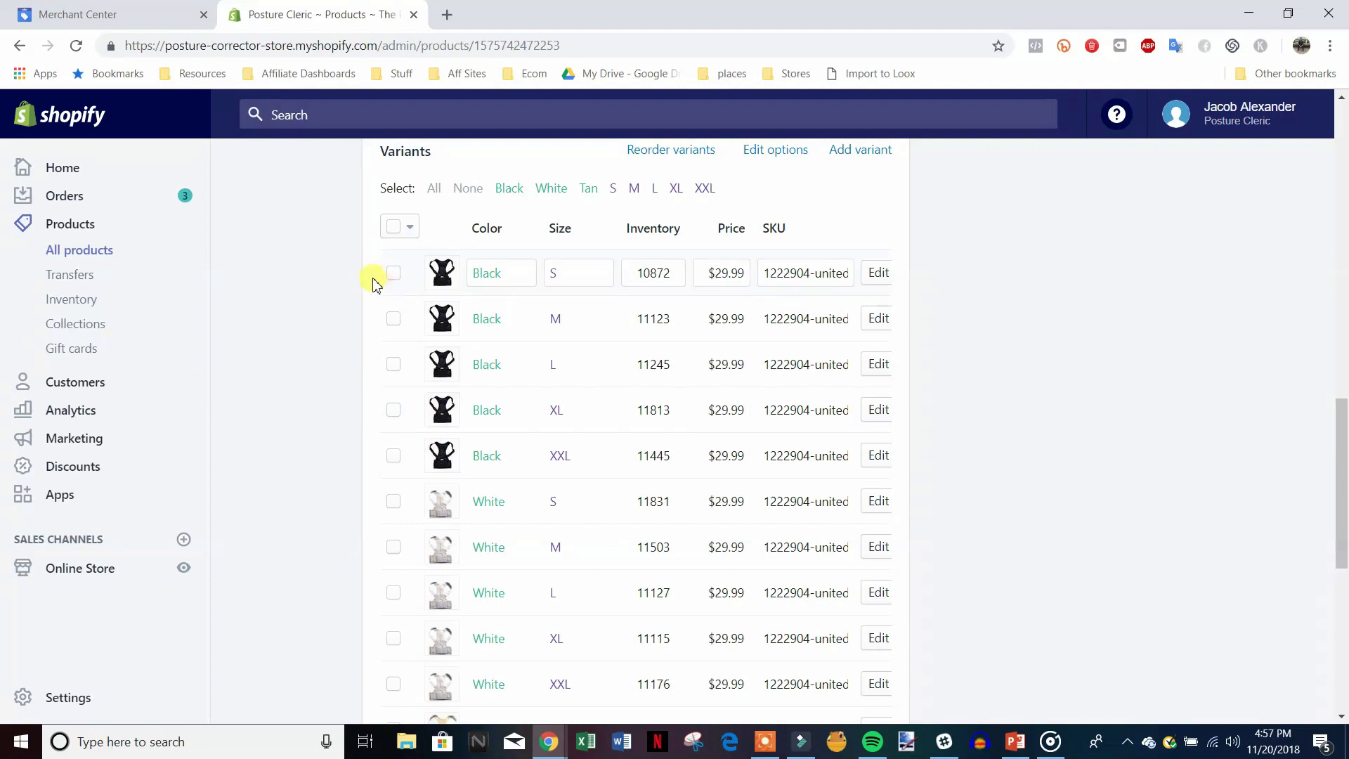
{"action": "left_click", "coordinate": [121, 16]}
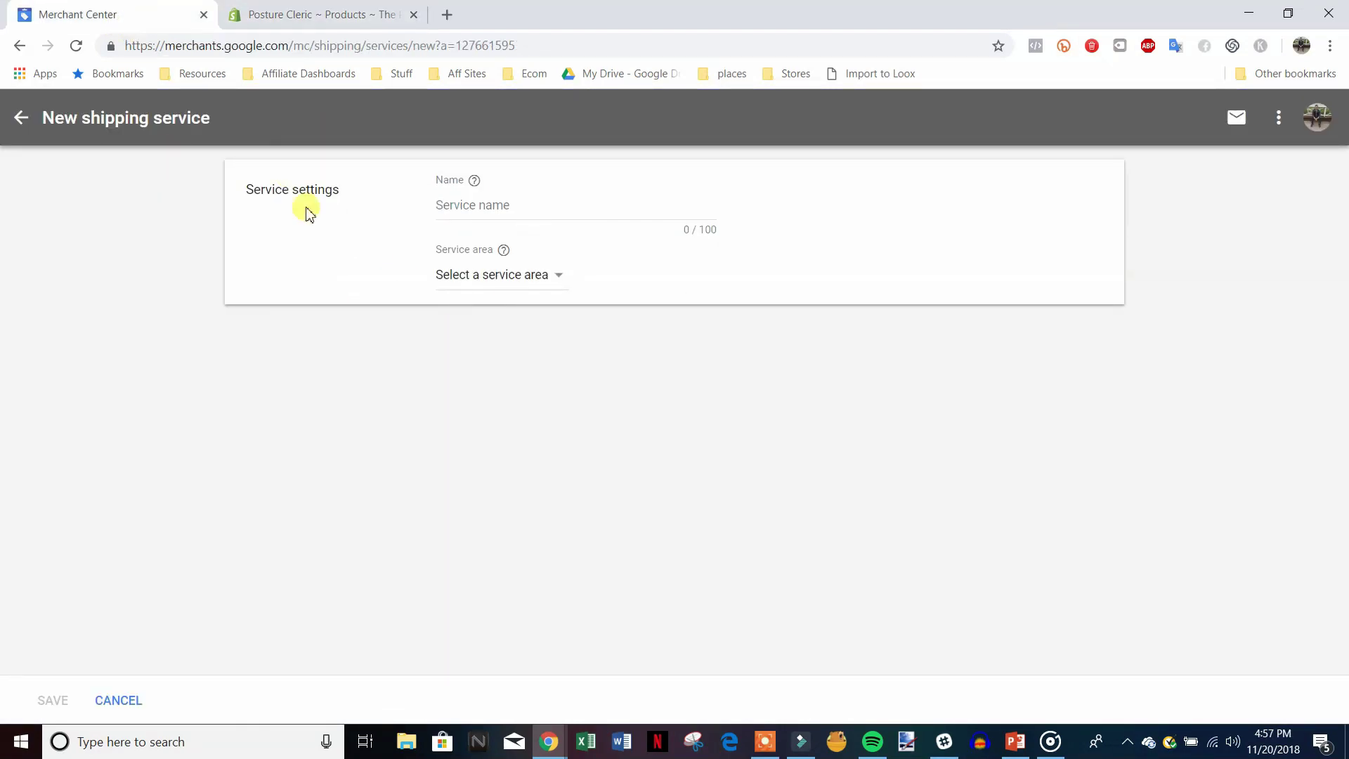
{"action": "left_click", "coordinate": [21, 117]}
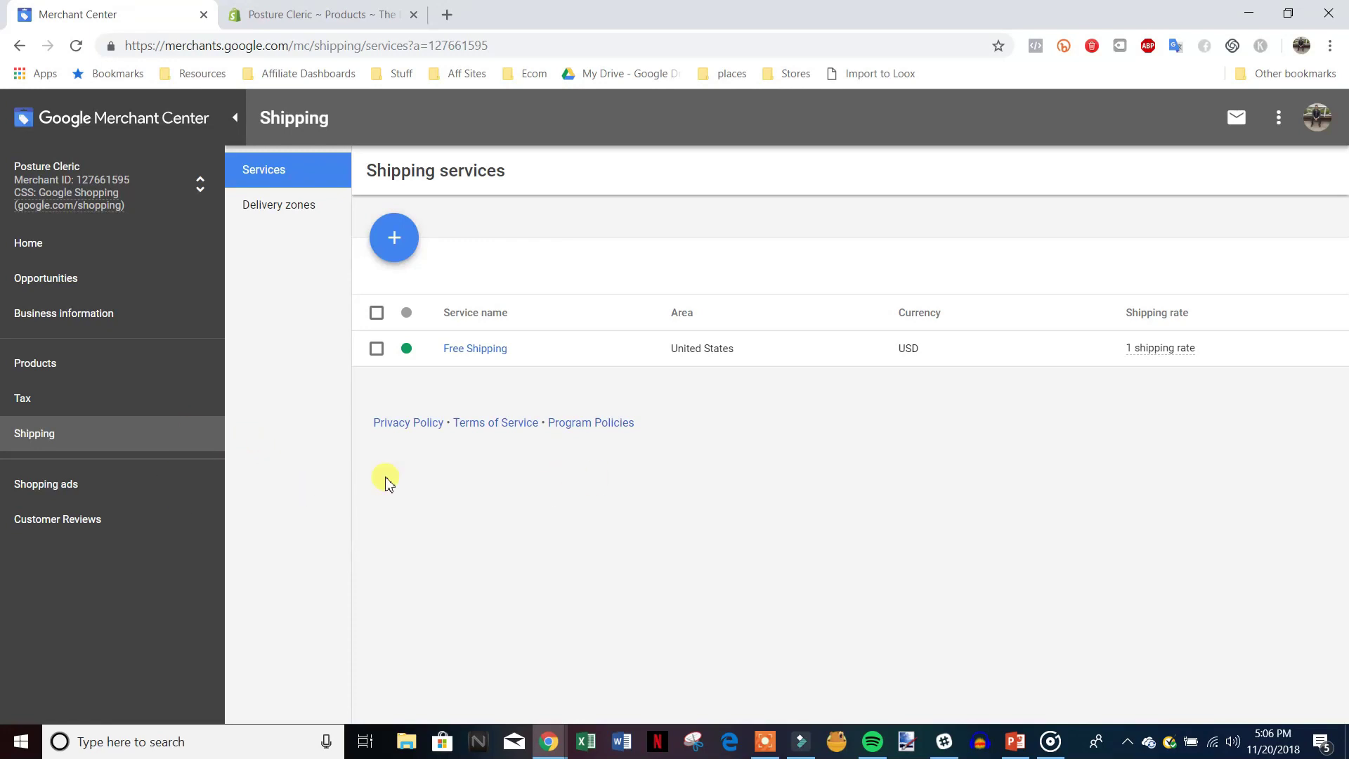
Step: Review the item issues in the Merchant Center product diagnostics and open the product feeds page
{"action": "left_click", "coordinate": [60, 362]}
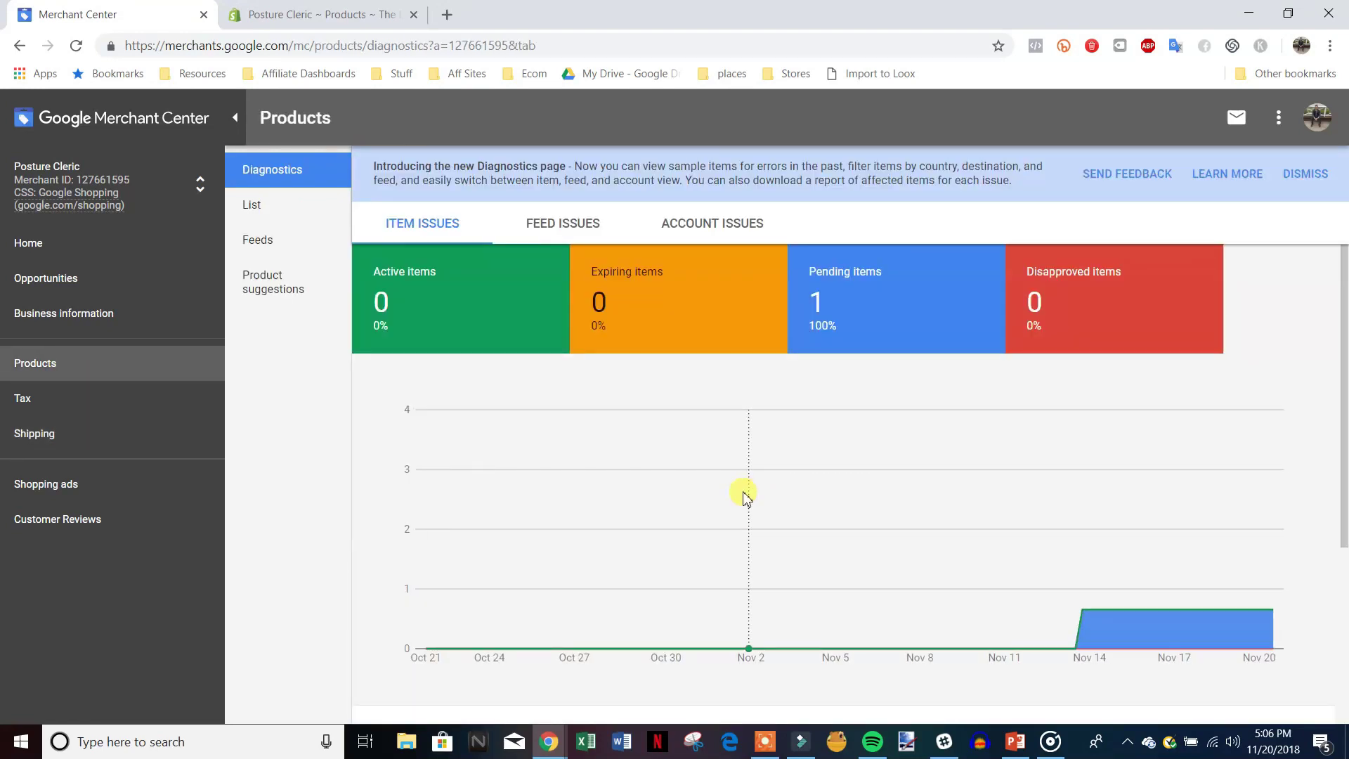
{"action": "scroll", "coordinate": [746, 515], "scroll_direction": "down", "scroll_amount": 5}
{"action": "scroll", "coordinate": [668, 472], "scroll_direction": "up", "scroll_amount": 4}
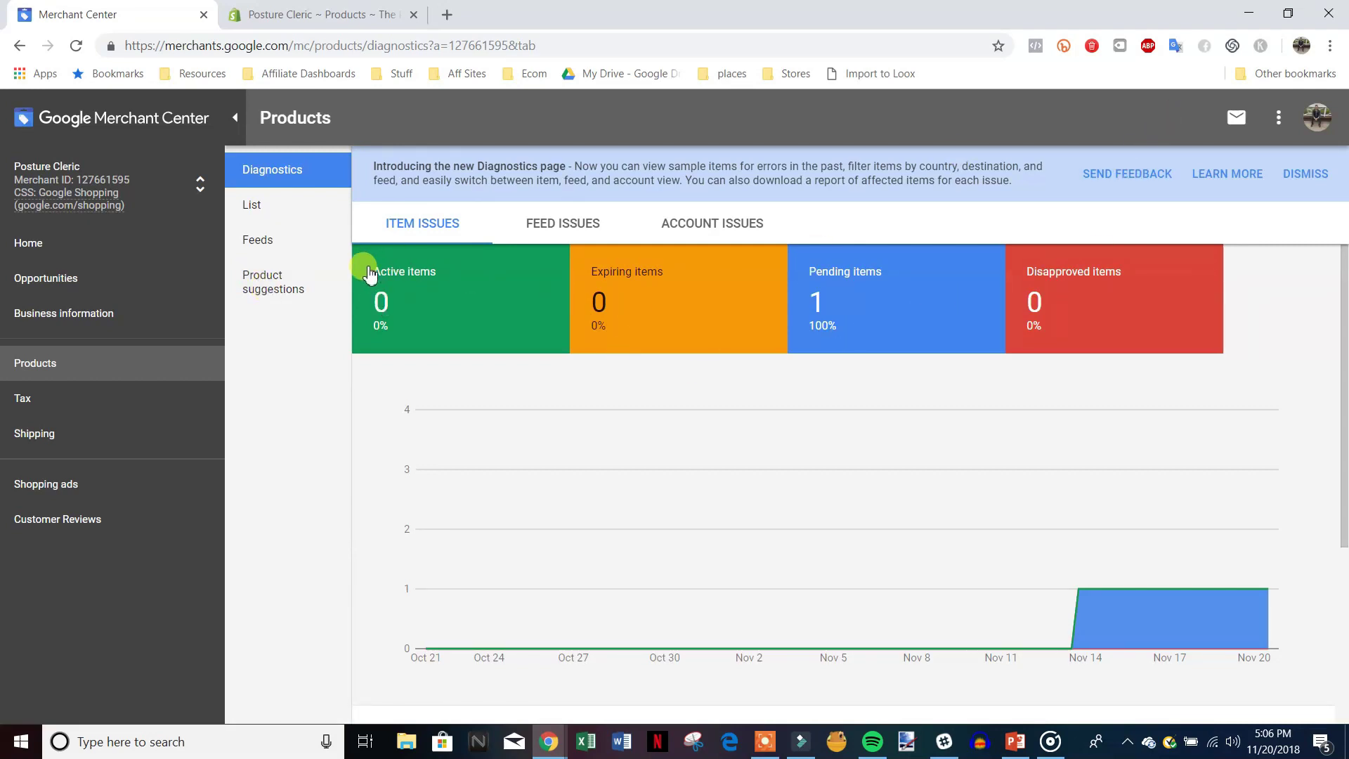
{"action": "left_click", "coordinate": [250, 246]}
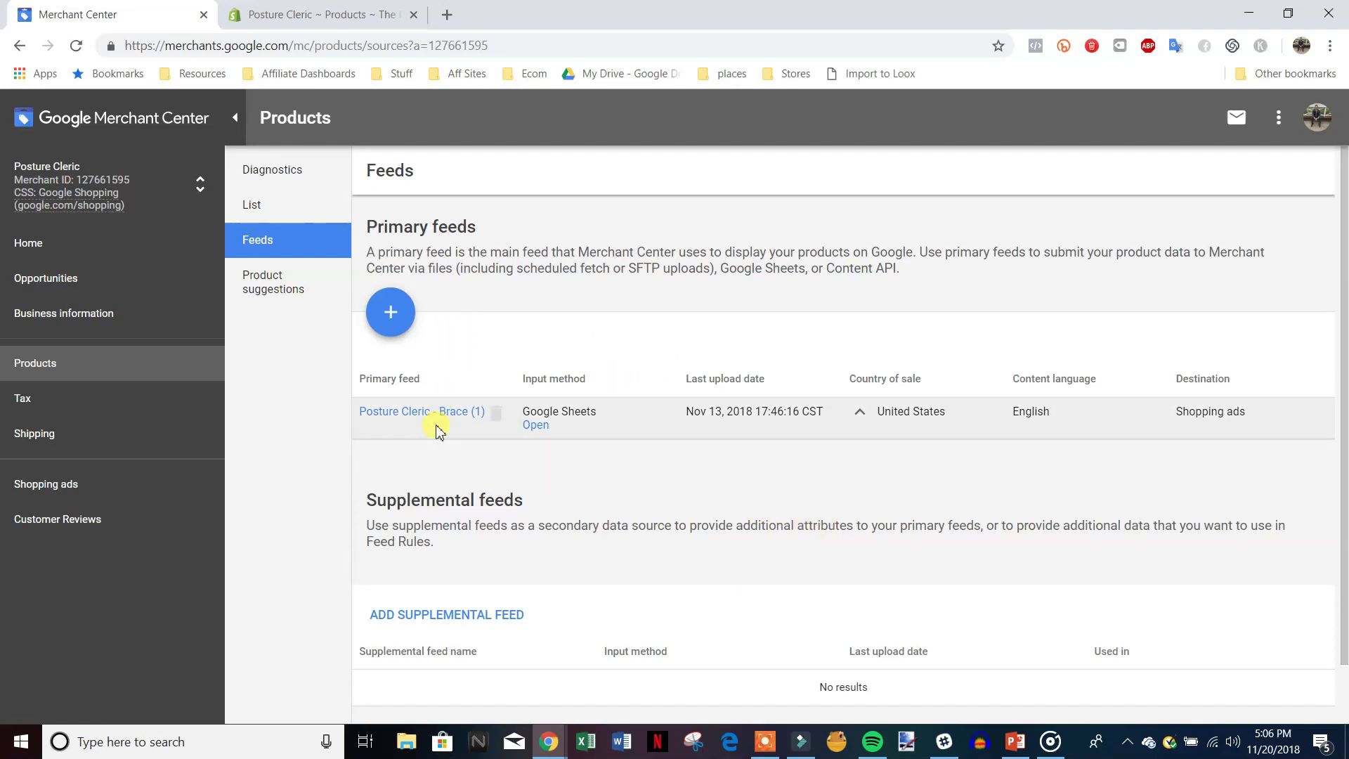
Step: Examine the Posture Correcting Back Brace product in Shopify, including its variants, title, description and images, alongside the Merchant Center feeds page
{"action": "left_click", "coordinate": [292, 10]}
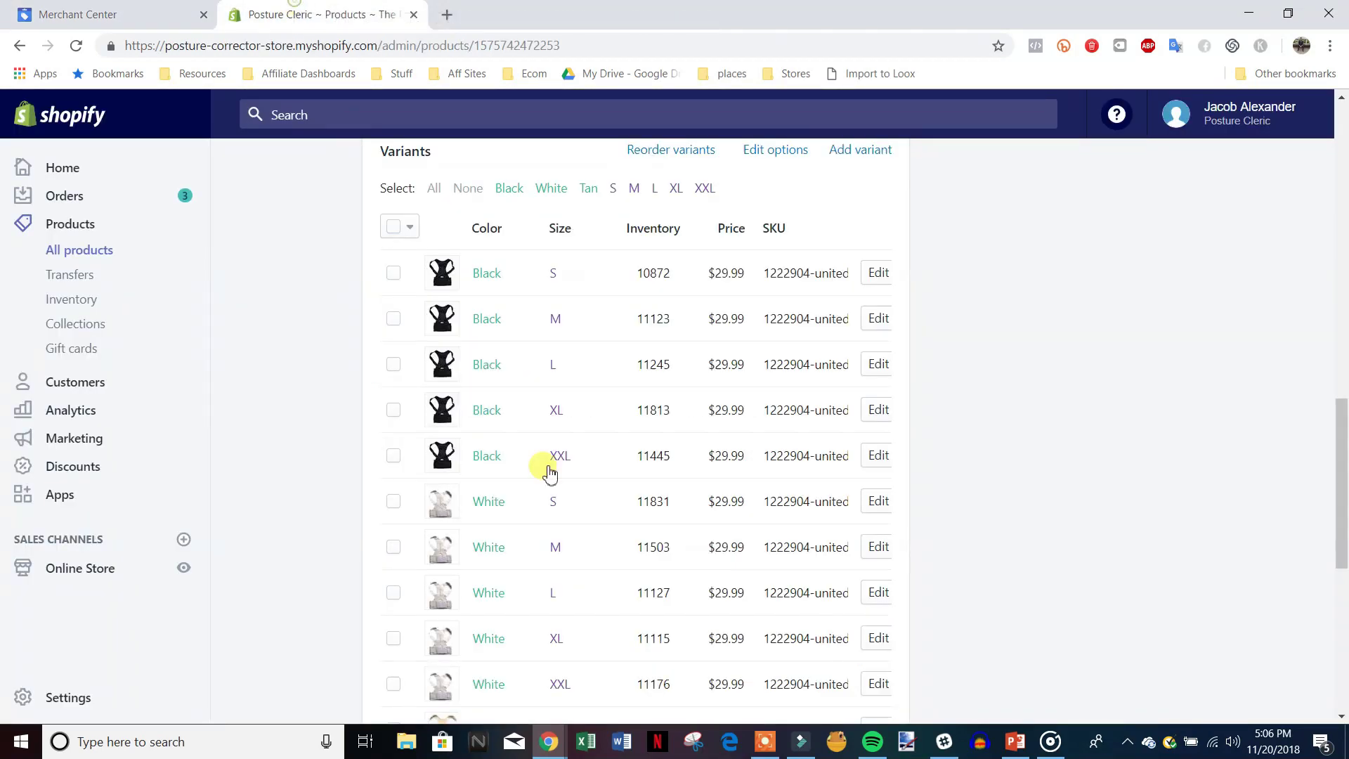
{"action": "left_click", "coordinate": [189, 13]}
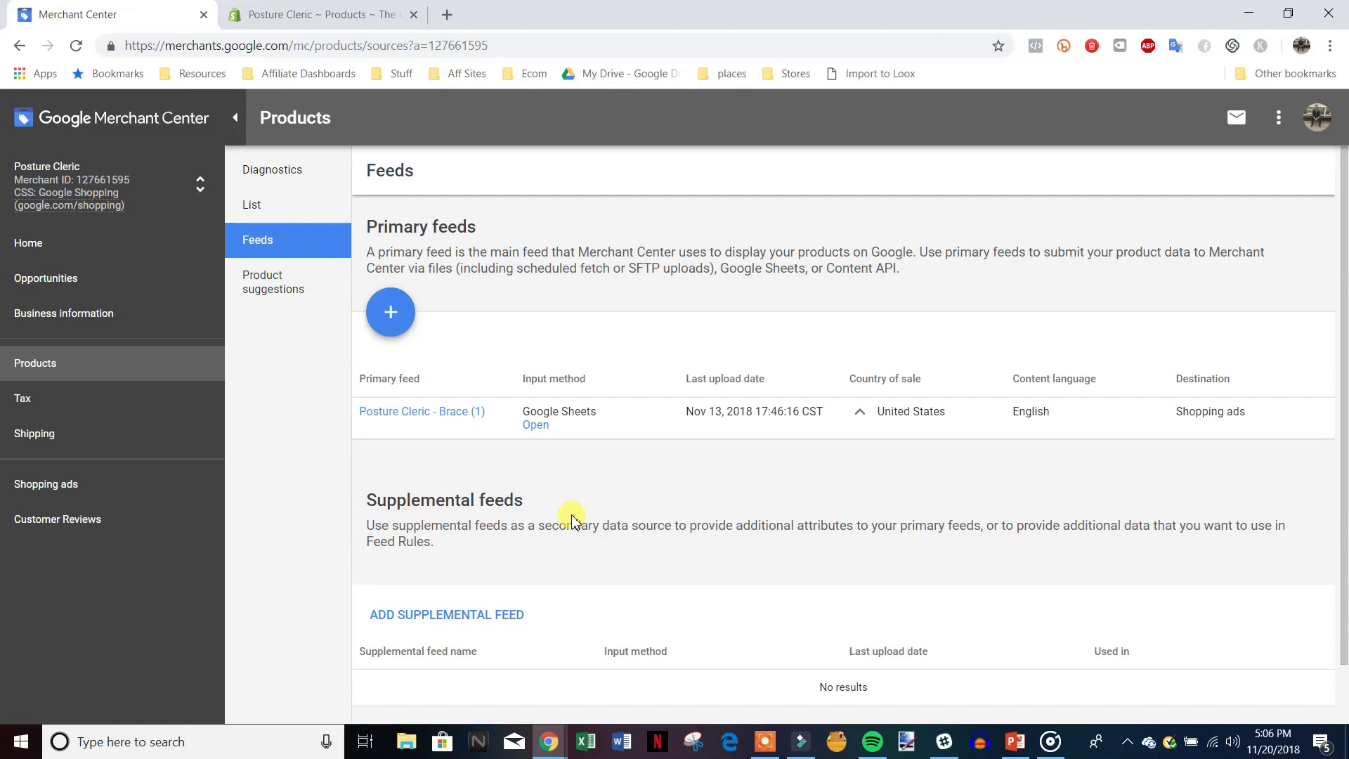
{"action": "left_click", "coordinate": [323, 15]}
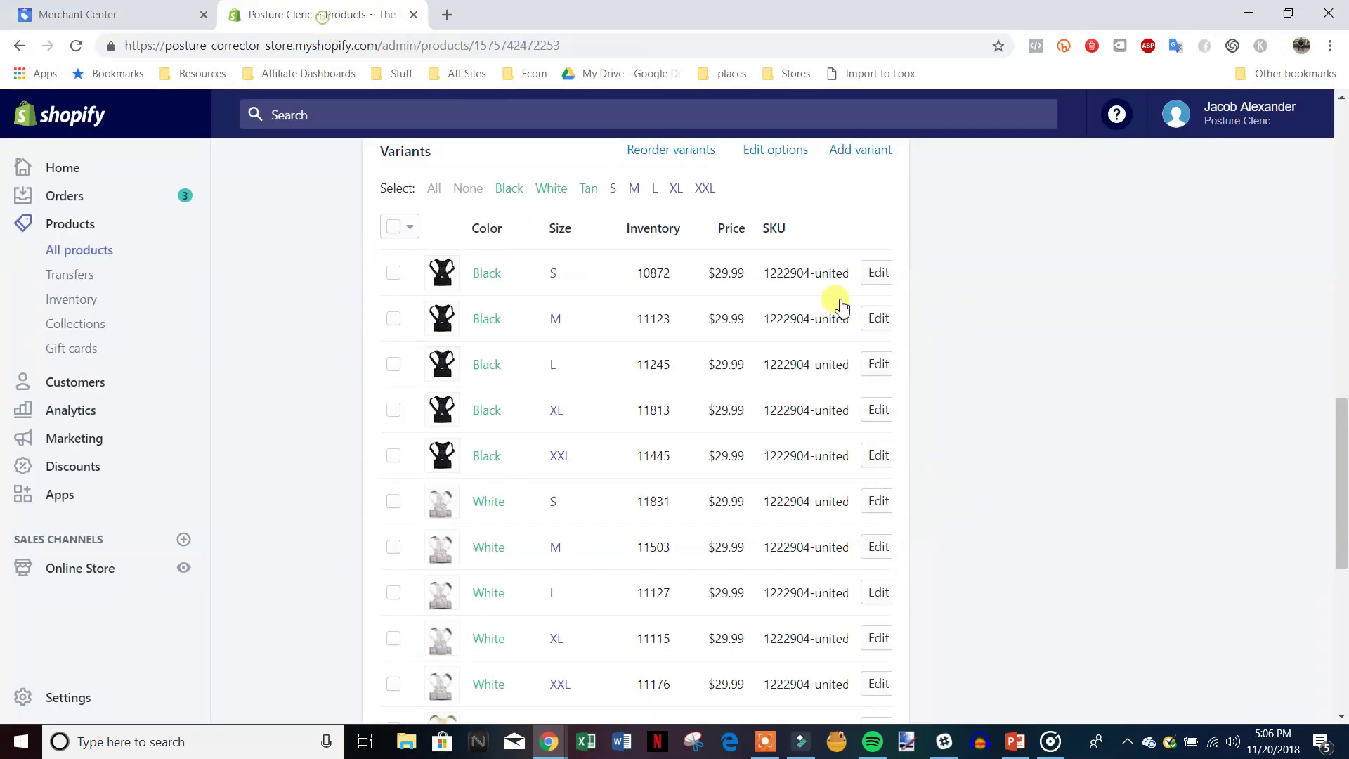
{"action": "left_click_drag", "start_coordinate": [1337, 505], "coordinate": [1342, 249]}
{"action": "scroll", "coordinate": [656, 504], "scroll_direction": "up", "scroll_amount": 4}
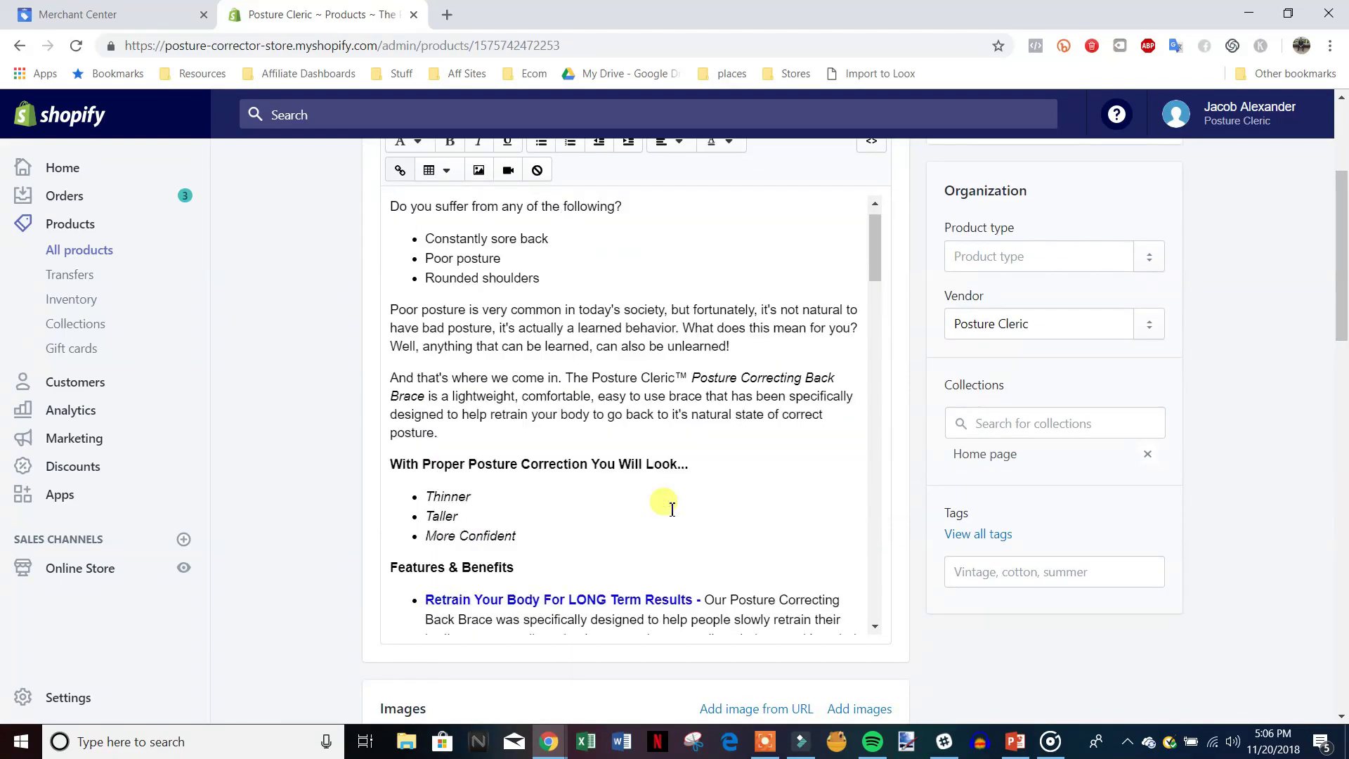
{"action": "scroll", "coordinate": [656, 492], "scroll_direction": "down", "scroll_amount": 15}
{"action": "scroll", "coordinate": [687, 456], "scroll_direction": "down", "scroll_amount": 10}
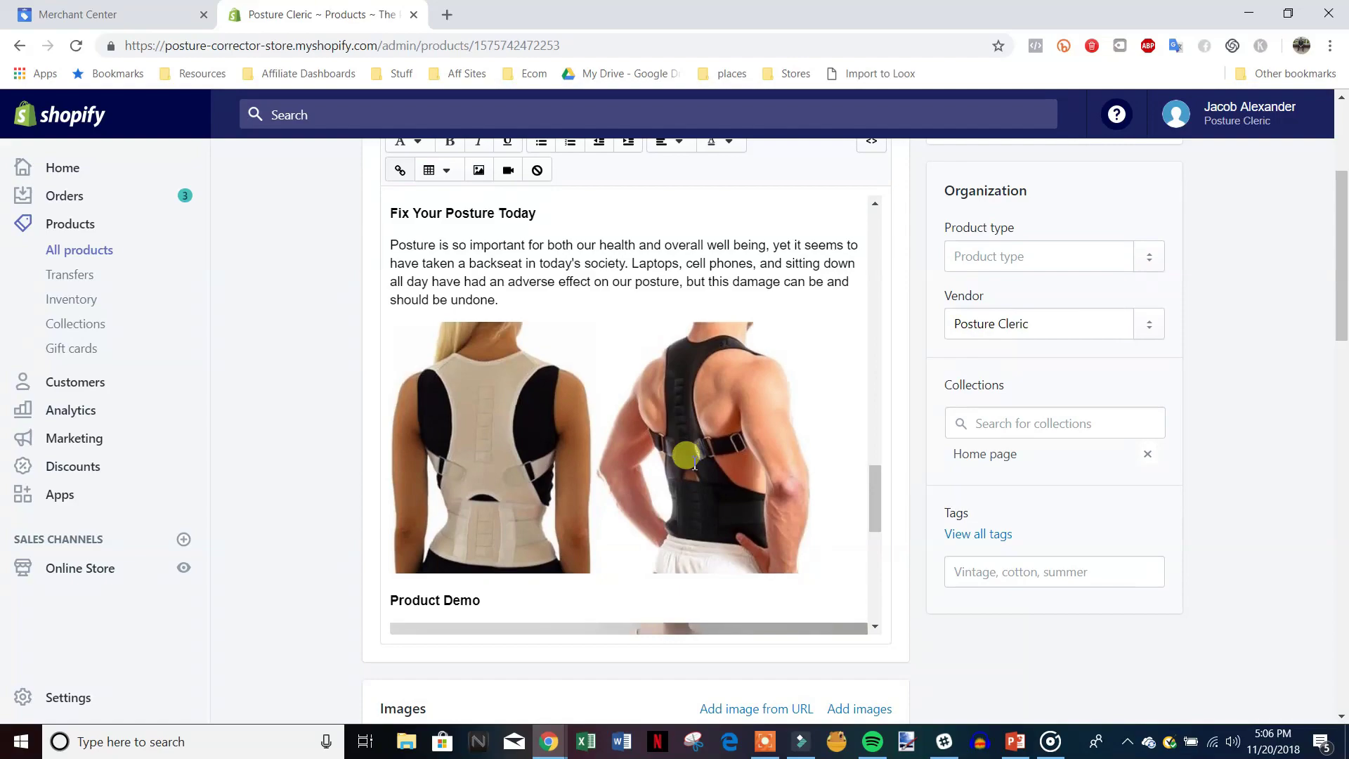
{"action": "scroll", "coordinate": [687, 458], "scroll_direction": "up", "scroll_amount": 5}
{"action": "scroll", "coordinate": [694, 490], "scroll_direction": "up", "scroll_amount": 12}
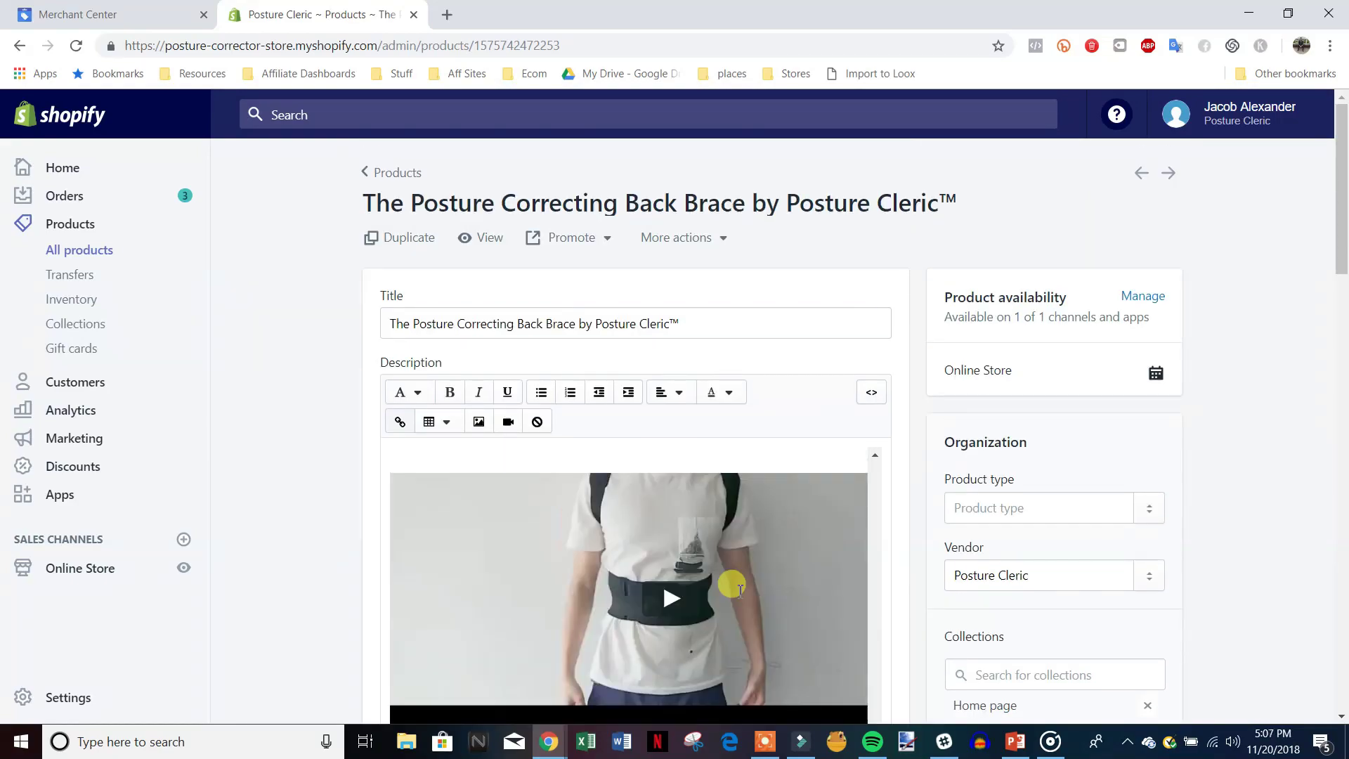
{"action": "scroll", "coordinate": [1303, 562], "scroll_direction": "down", "scroll_amount": 11}
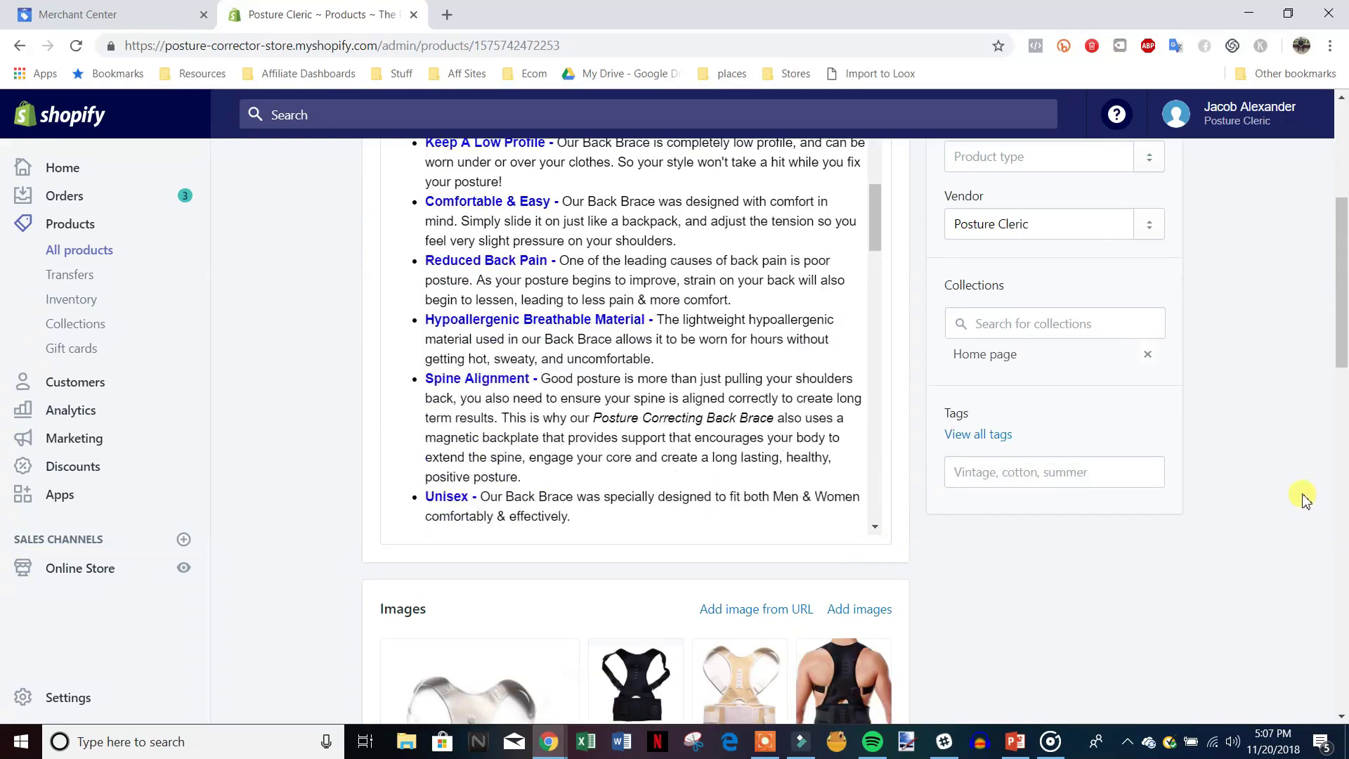
{"action": "scroll", "coordinate": [1072, 457], "scroll_direction": "up", "scroll_amount": 6}
{"action": "scroll", "coordinate": [954, 482], "scroll_direction": "up", "scroll_amount": 3}
{"action": "scroll", "coordinate": [557, 439], "scroll_direction": "up", "scroll_amount": 5}
{"action": "scroll", "coordinate": [1237, 505], "scroll_direction": "down", "scroll_amount": 4}
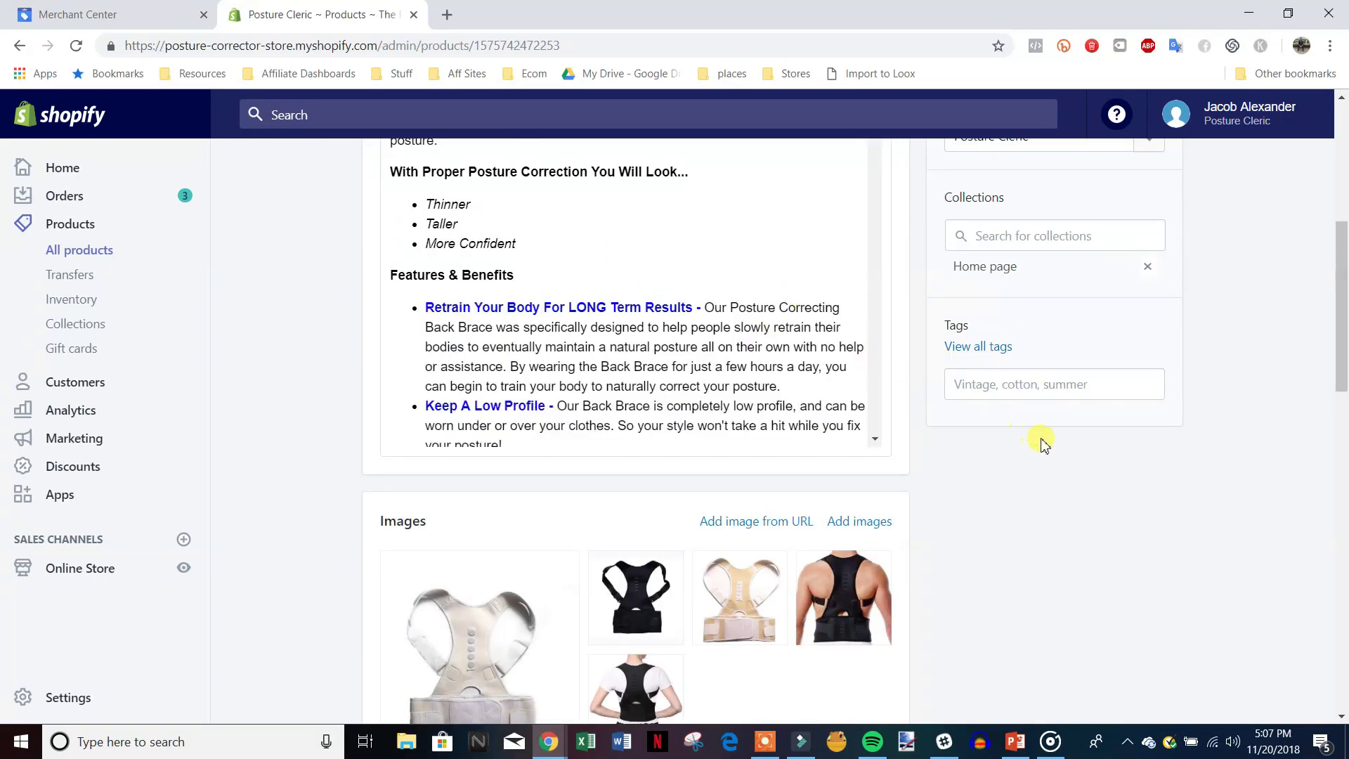
{"action": "scroll", "coordinate": [1033, 457], "scroll_direction": "down", "scroll_amount": 1}
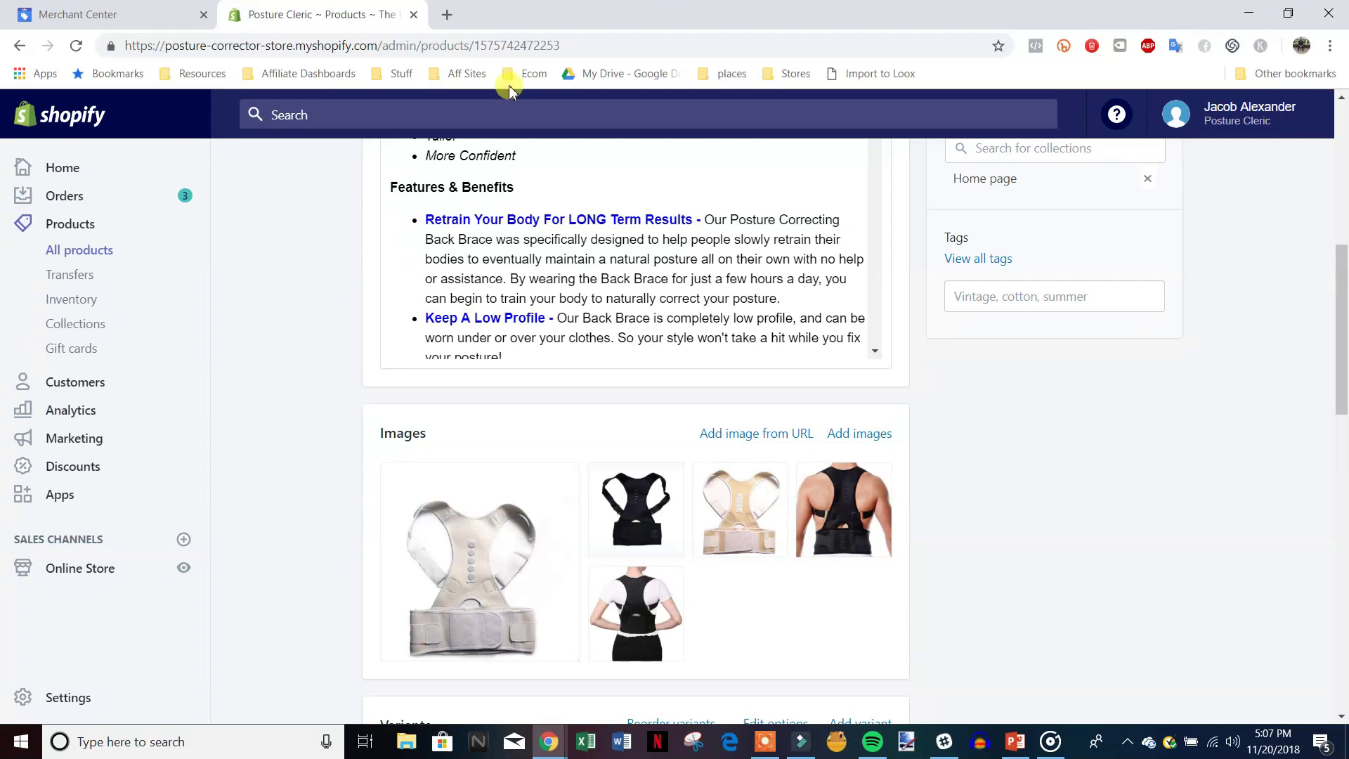
Step: Check the Merchant Center feeds page and reread the opening description text of the back brace product in Shopify
{"action": "left_click", "coordinate": [146, 8]}
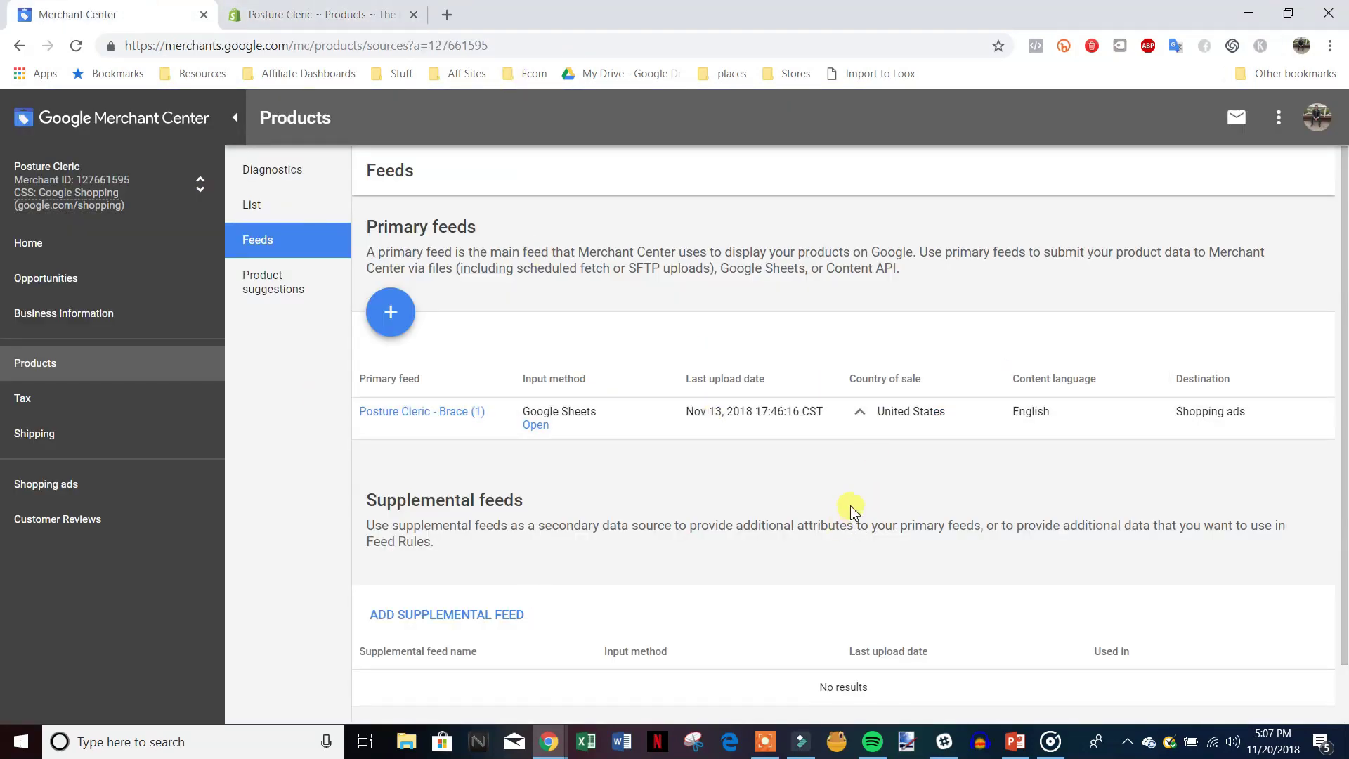
{"action": "key", "text": "ctrl+Tab"}
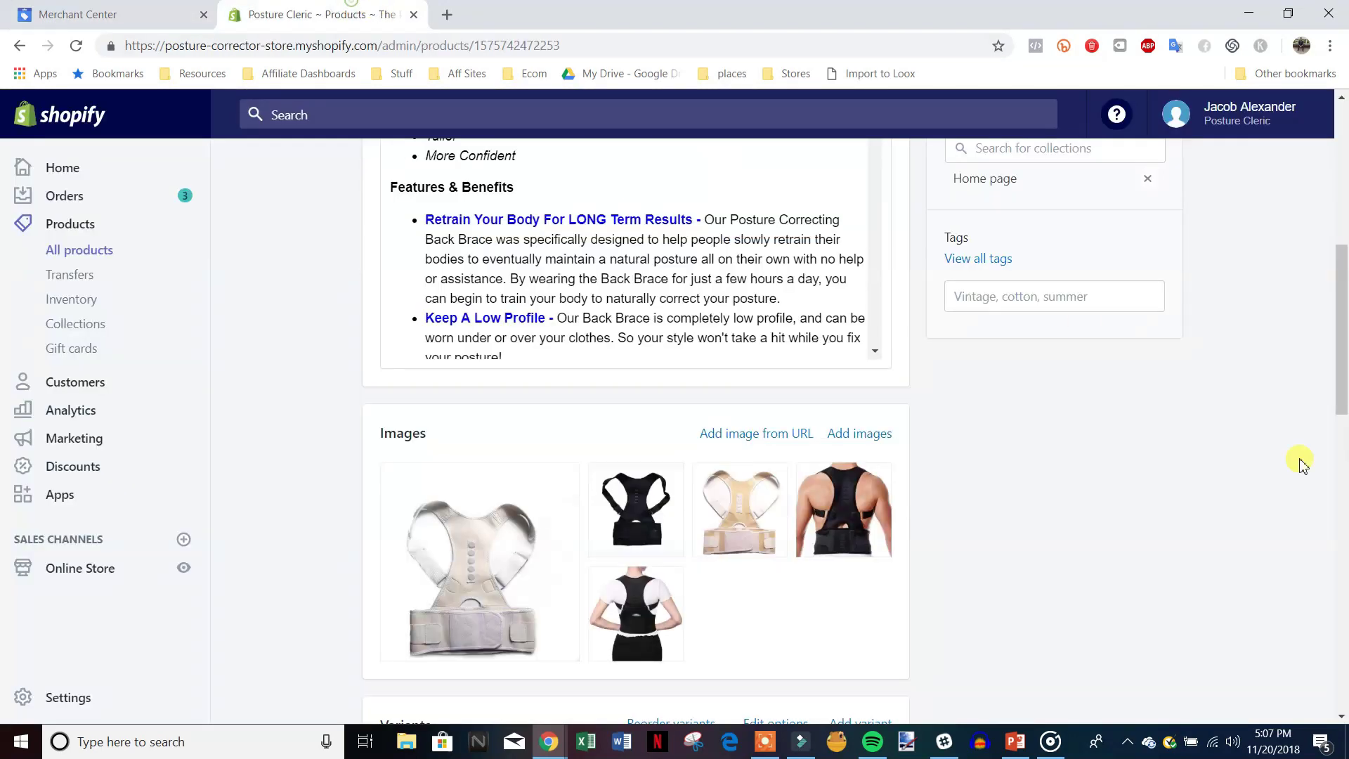
{"action": "scroll", "coordinate": [1265, 509], "scroll_direction": "up", "scroll_amount": 3}
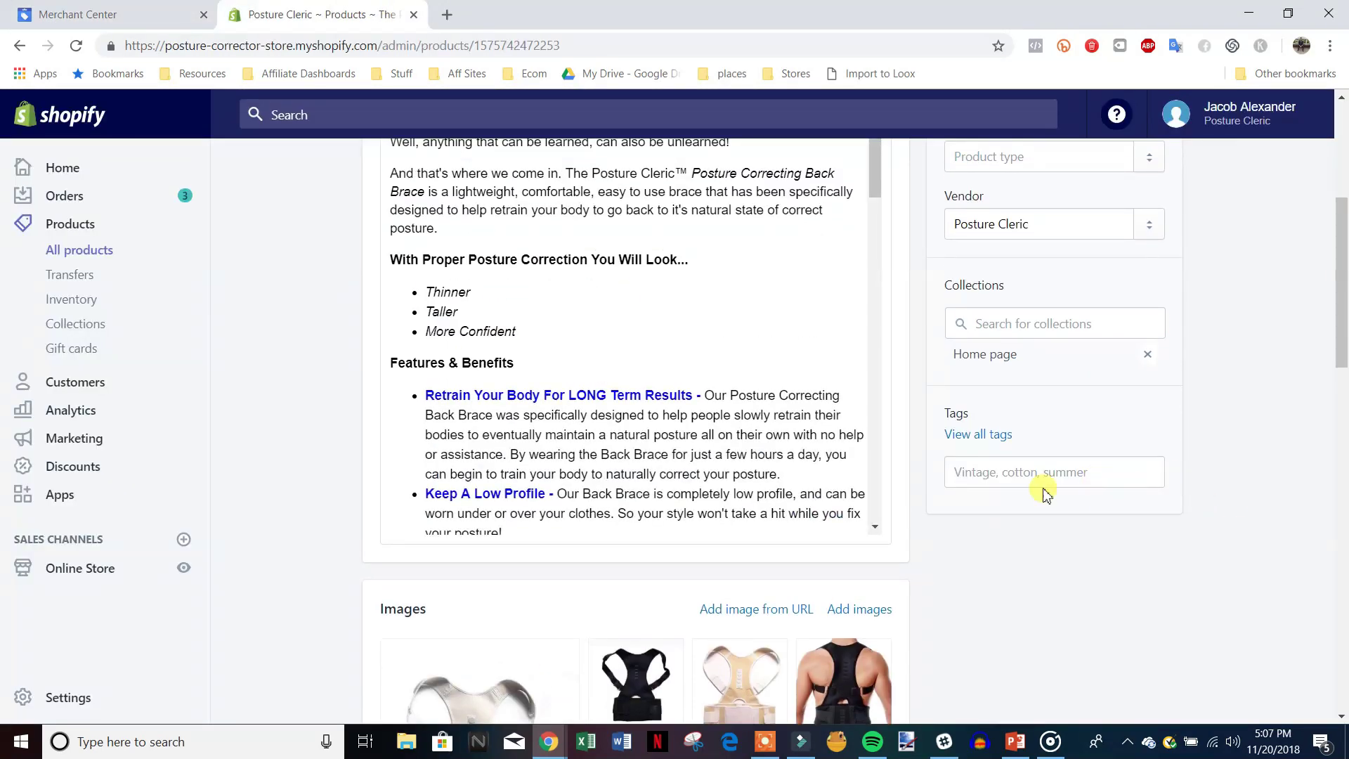
{"action": "scroll", "coordinate": [669, 393], "scroll_direction": "up", "scroll_amount": 2}
{"action": "scroll", "coordinate": [669, 393], "scroll_direction": "up", "scroll_amount": 3}
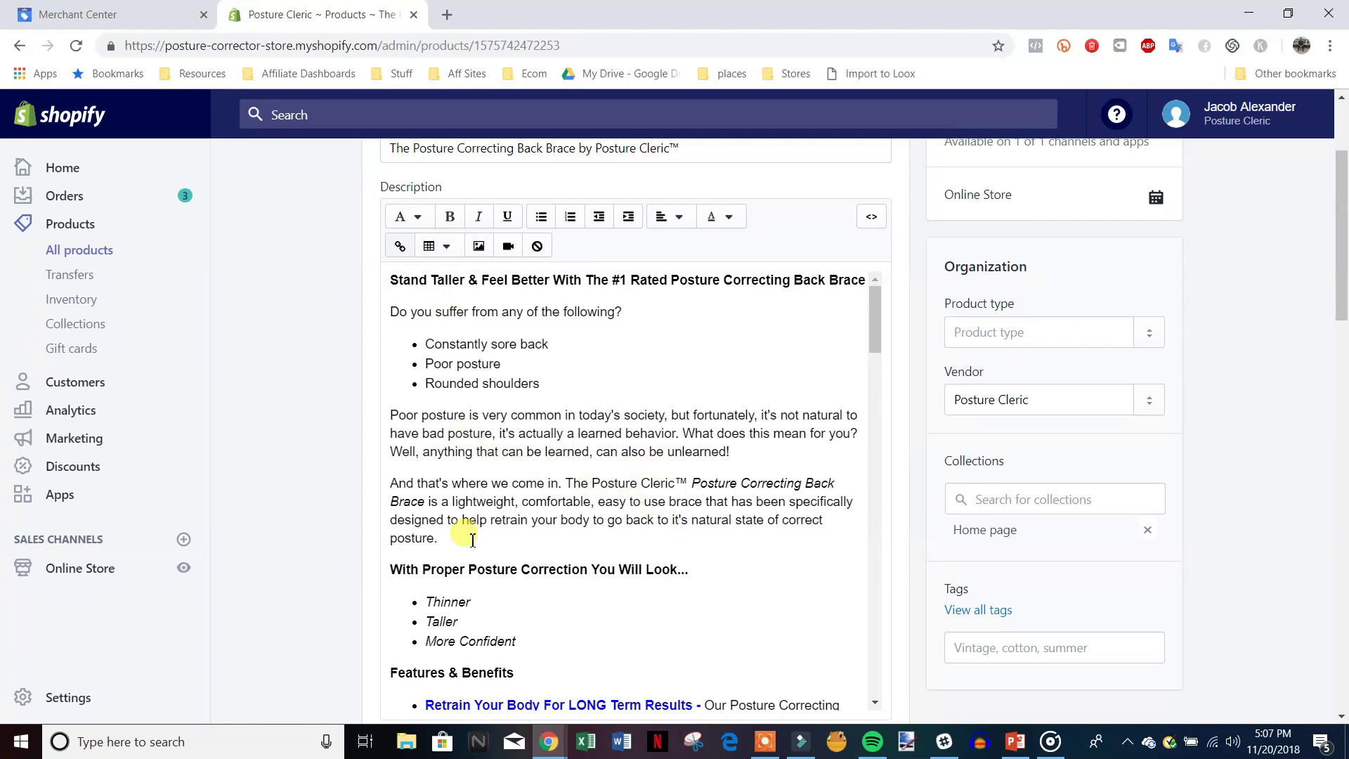
{"action": "scroll", "coordinate": [337, 415], "scroll_direction": "down", "scroll_amount": 3}
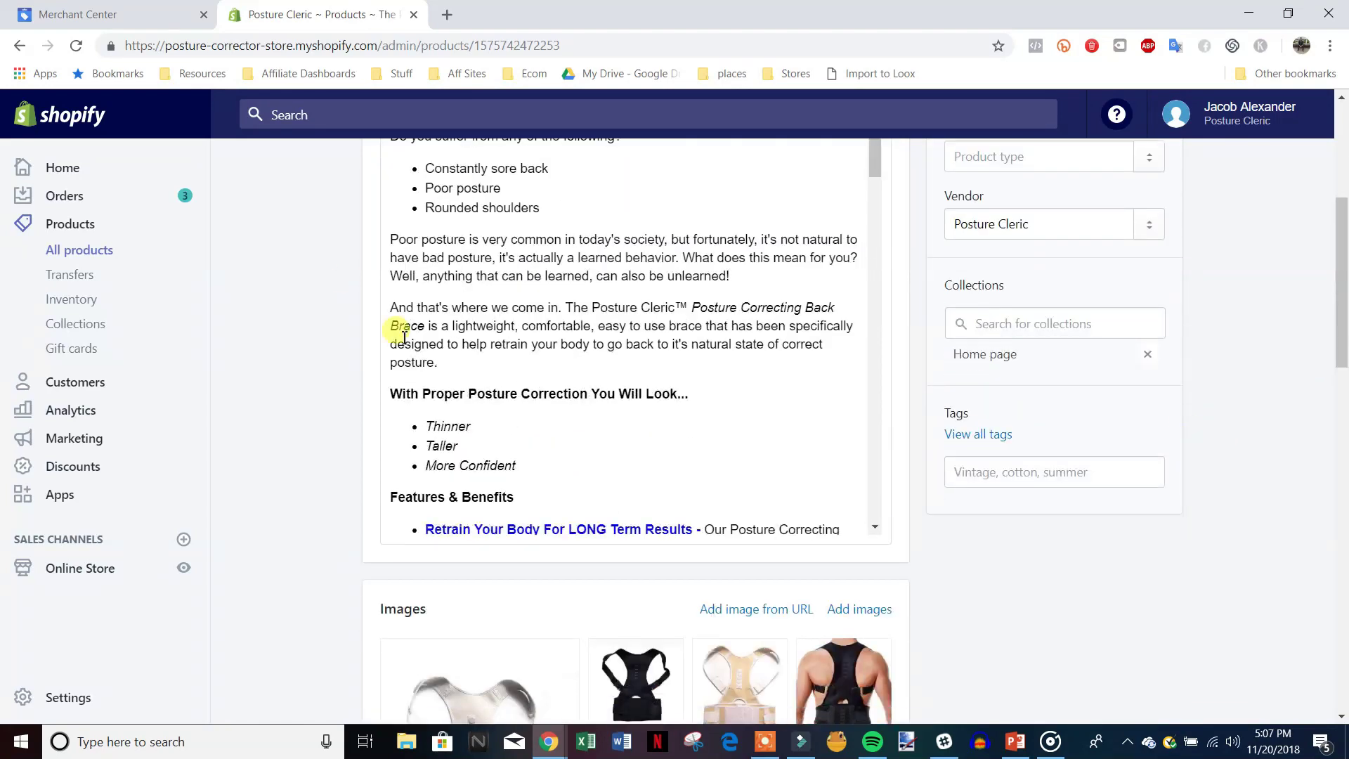
{"action": "left_click", "coordinate": [84, 14]}
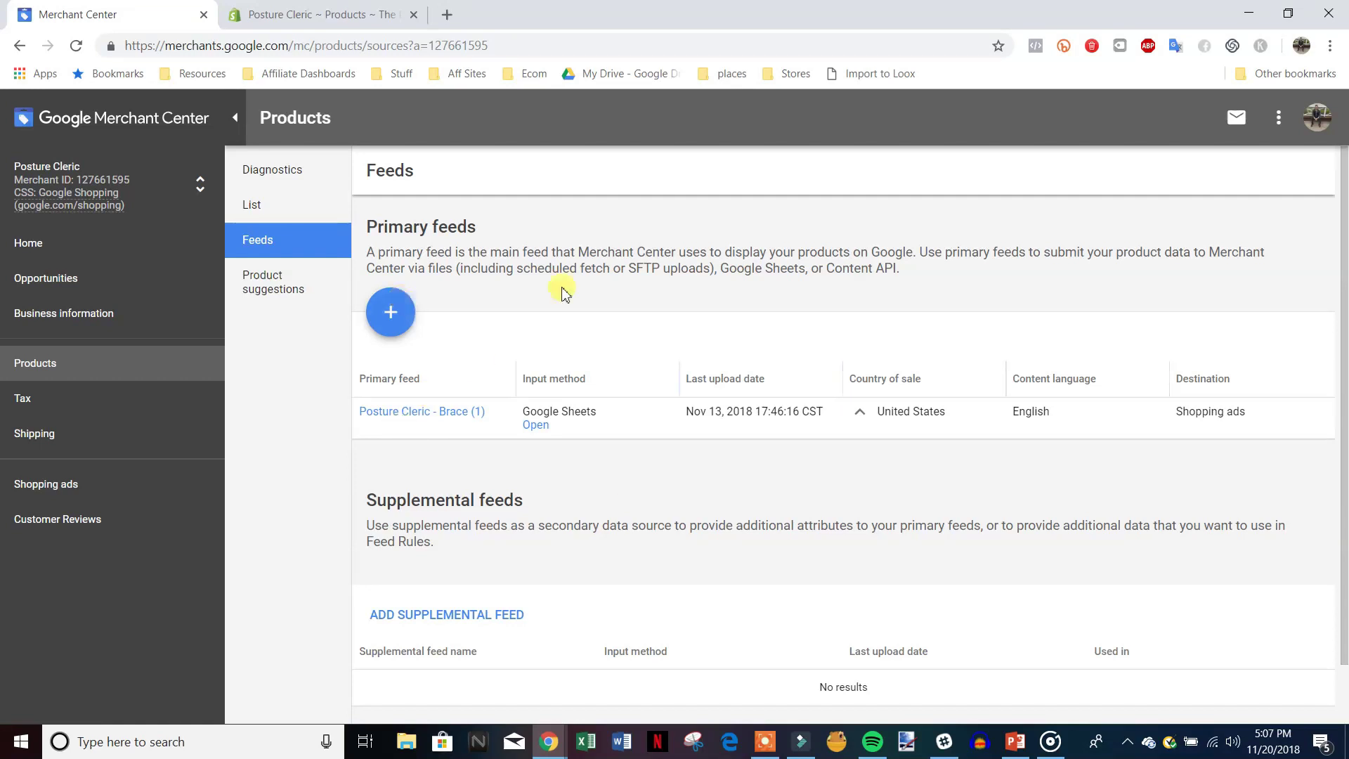
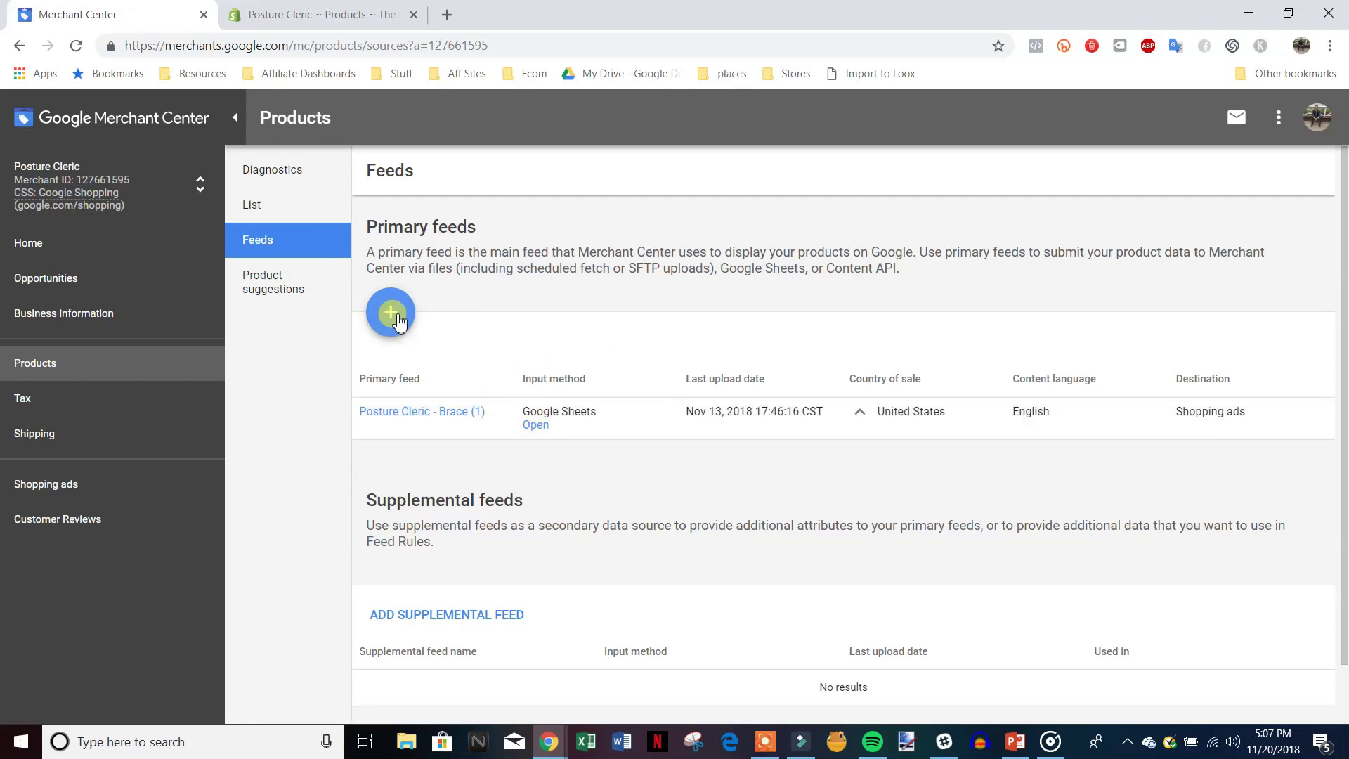
Step: Start a new primary feed for the United States in English, with Shopping ads as the only destination
{"action": "left_click", "coordinate": [391, 314]}
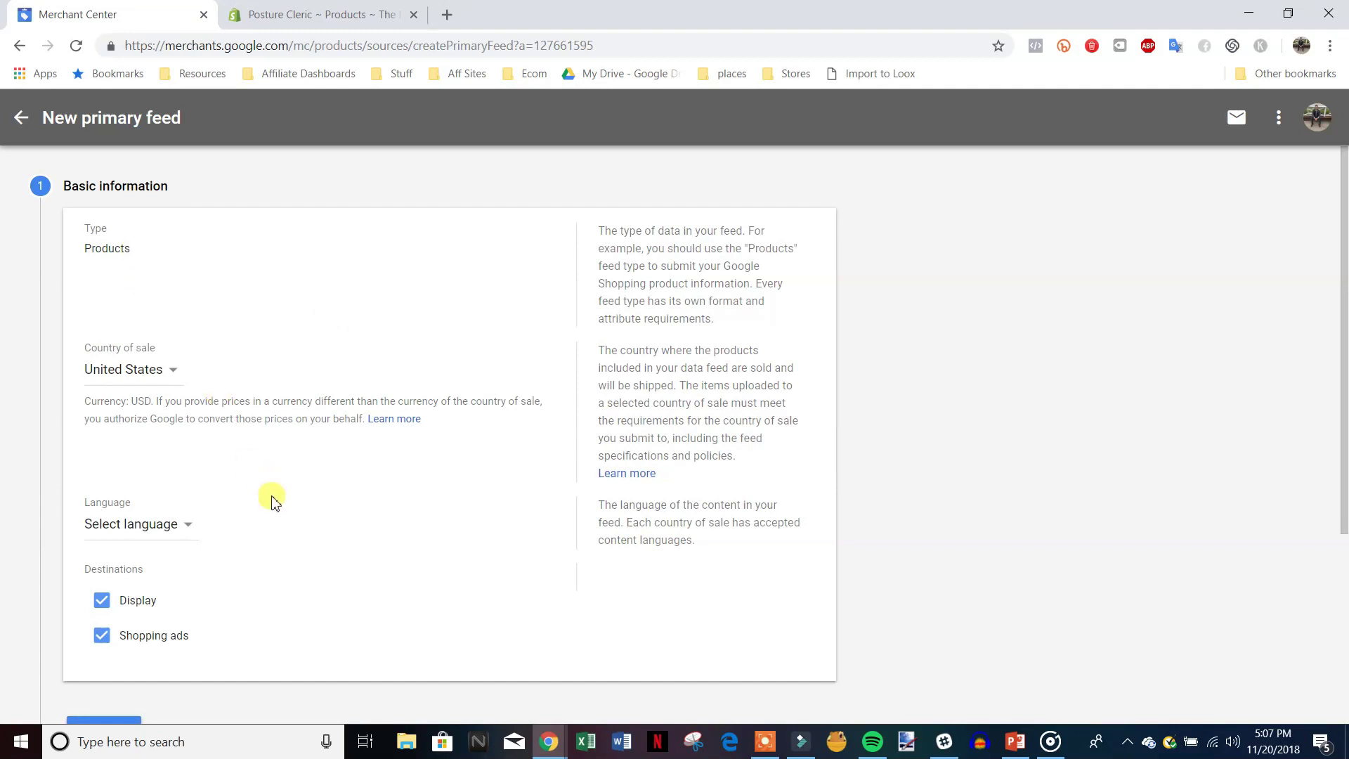
{"action": "left_click", "coordinate": [138, 524]}
{"action": "left_click", "coordinate": [111, 543]}
{"action": "left_click", "coordinate": [166, 601]}
{"action": "scroll", "coordinate": [399, 597], "scroll_direction": "down", "scroll_amount": 3}
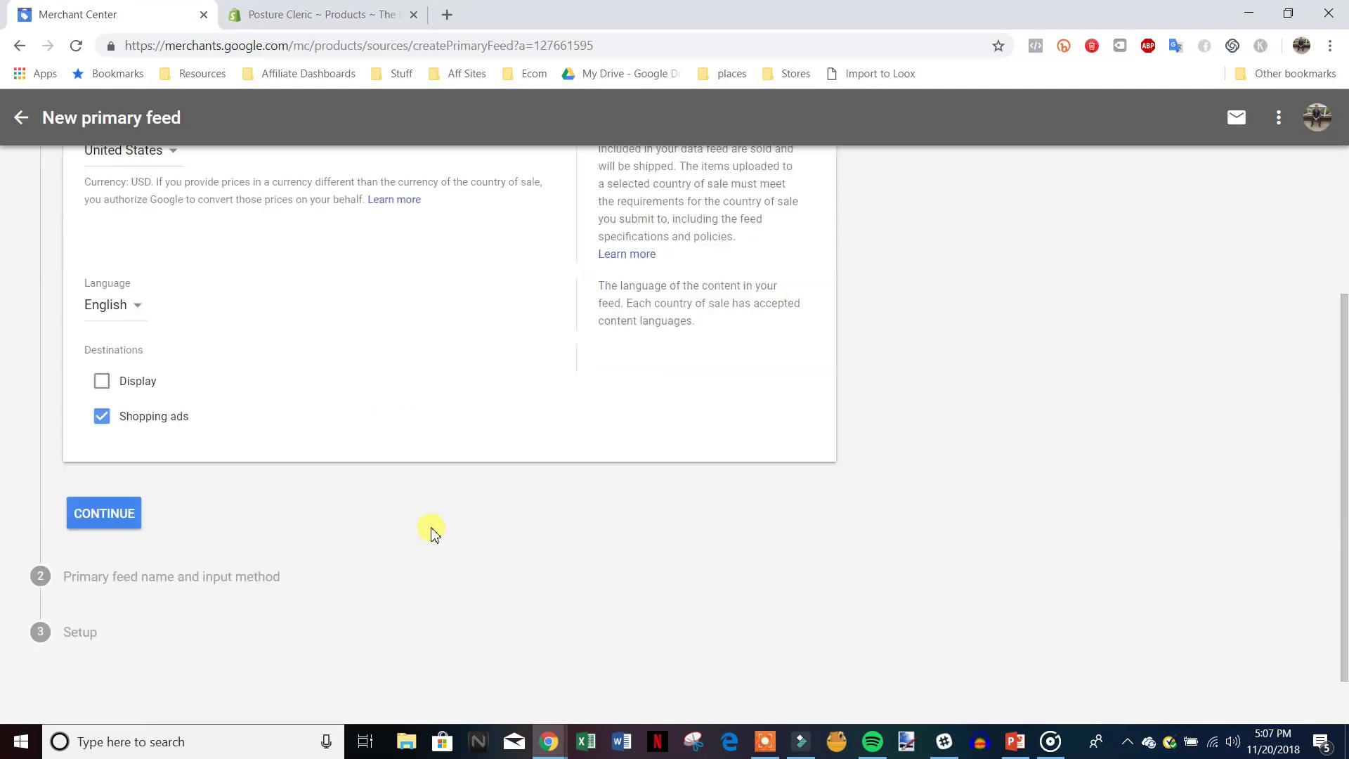
{"action": "left_click", "coordinate": [87, 519]}
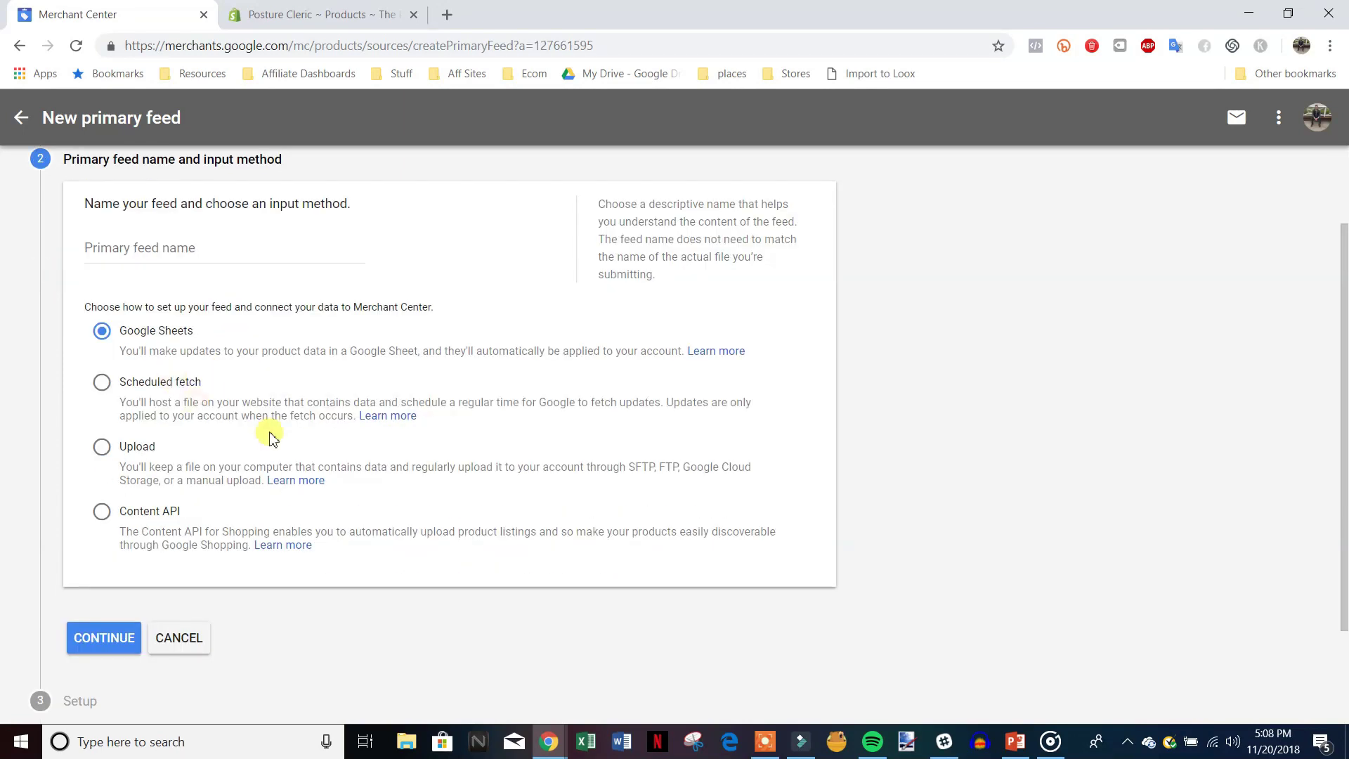
{"action": "left_click", "coordinate": [103, 252]}
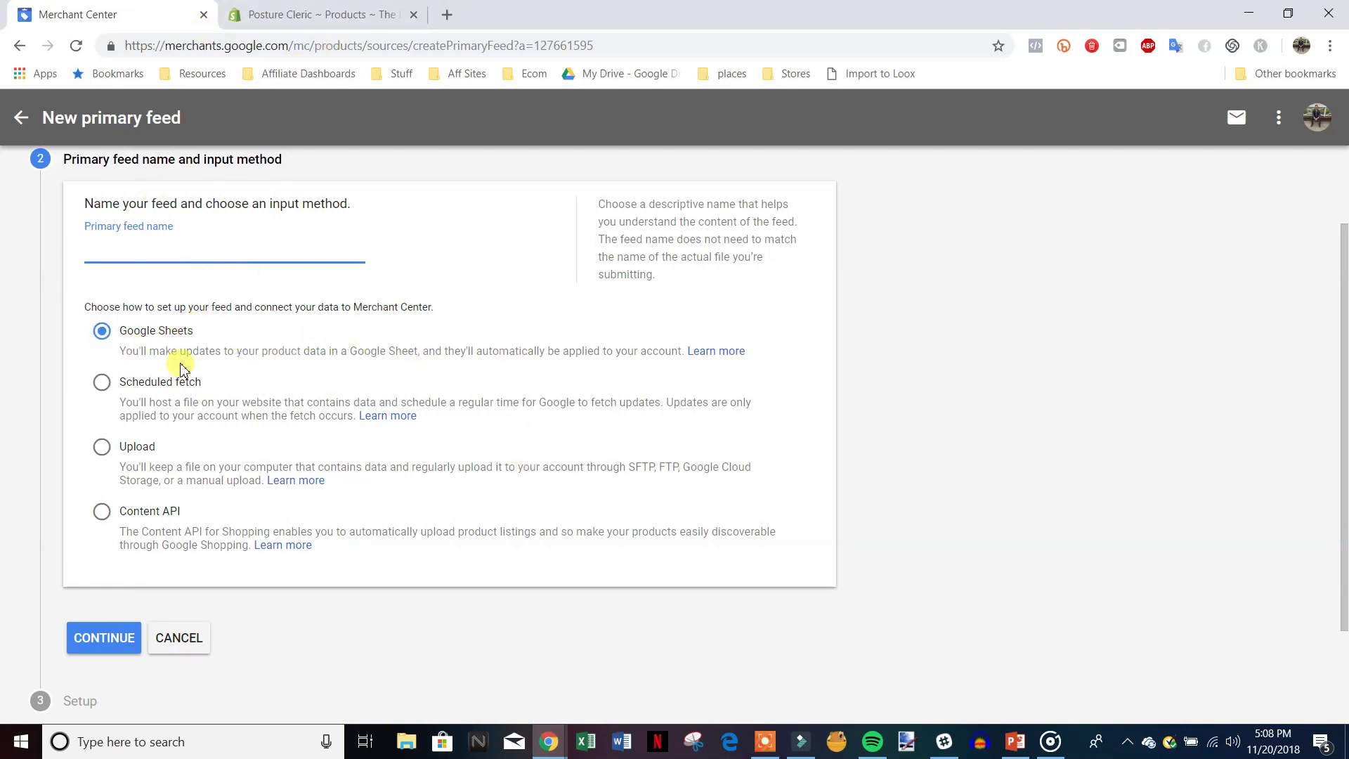
{"action": "scroll", "coordinate": [267, 467], "scroll_direction": "down", "scroll_amount": 2}
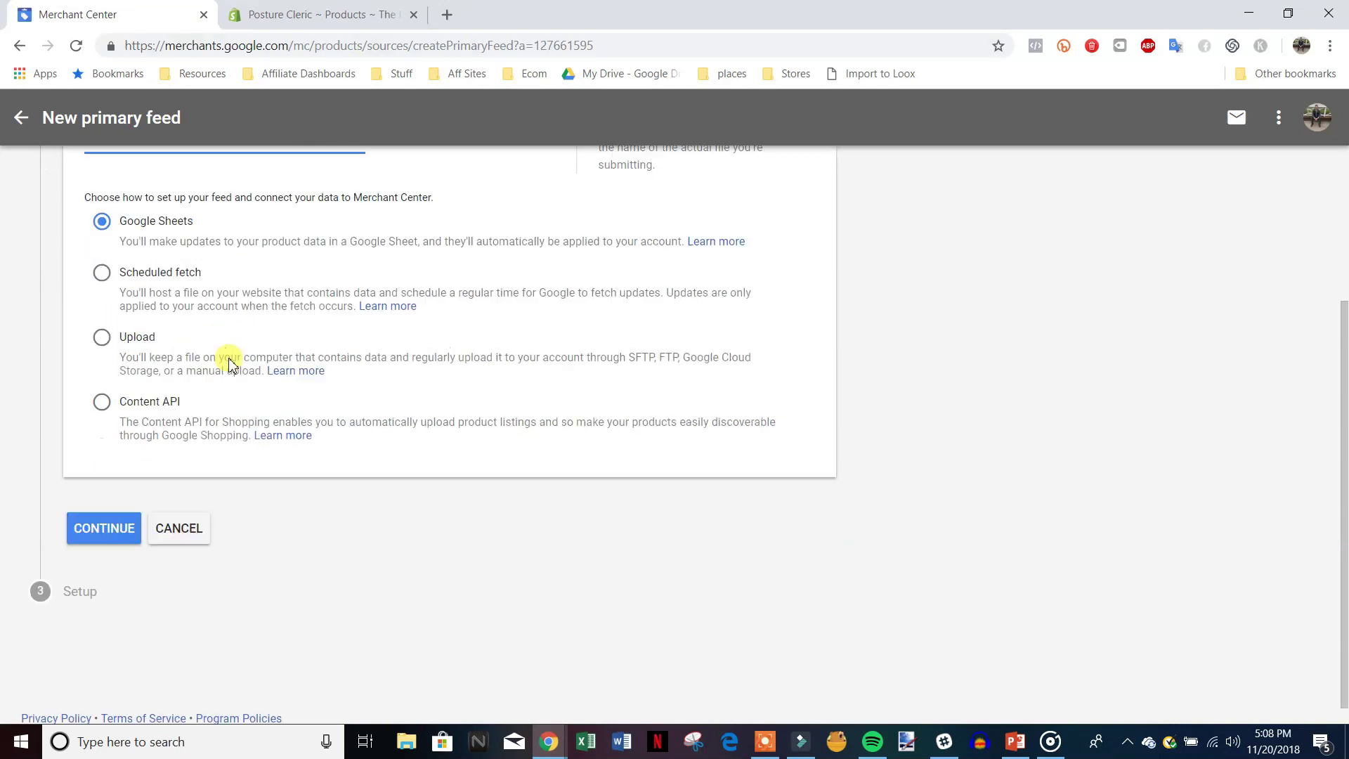
{"action": "left_click", "coordinate": [86, 531]}
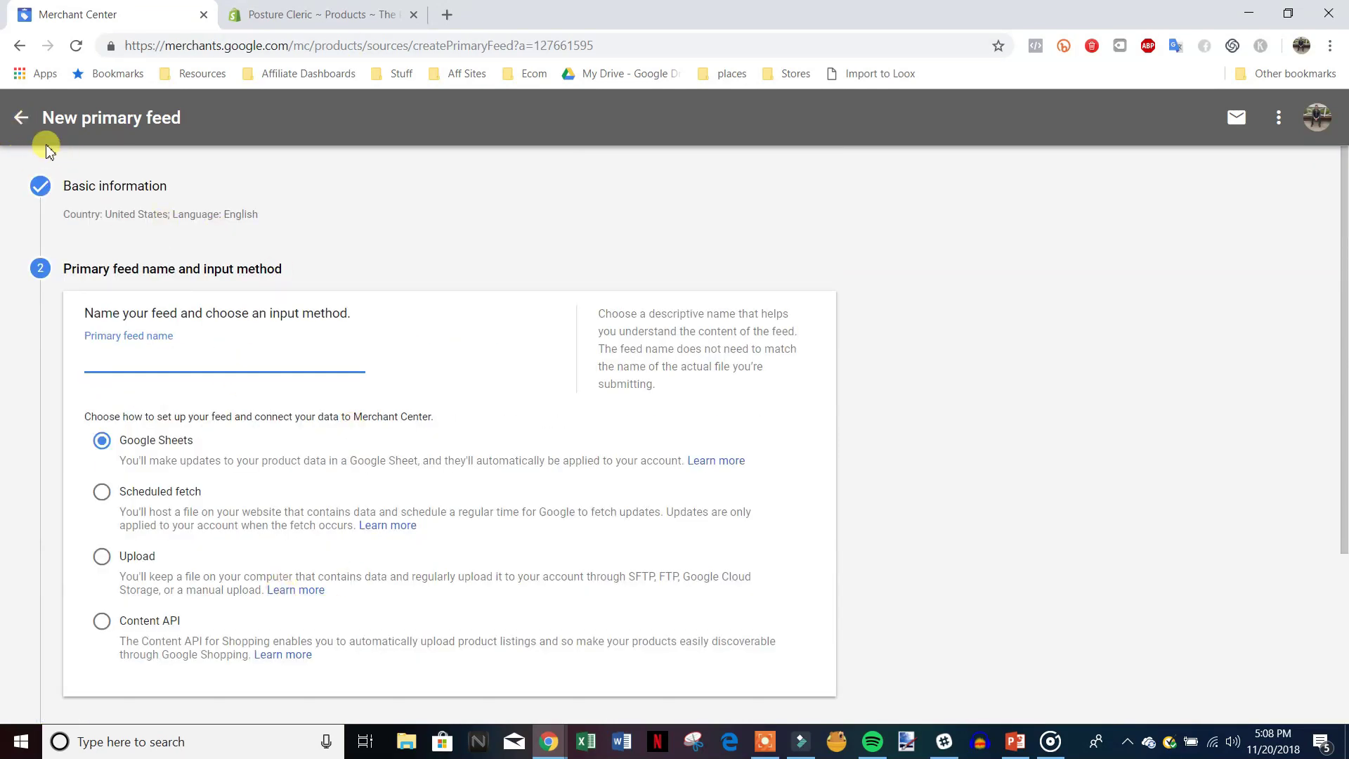
{"action": "left_click", "coordinate": [19, 119]}
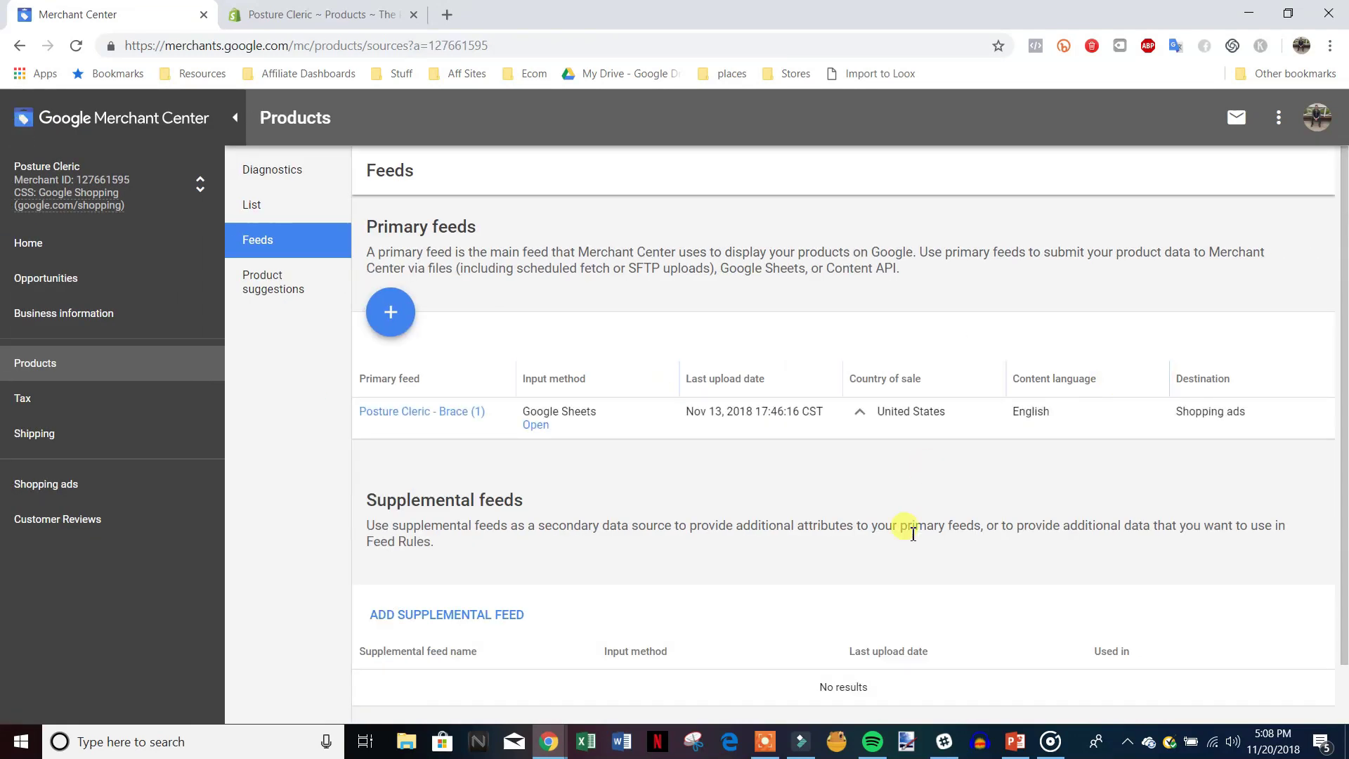
Step: Open the Google Sheet of the Posture Cleric - Brace (1) feed and compare its id and title entries with the Shopify product
{"action": "left_click", "coordinate": [543, 428]}
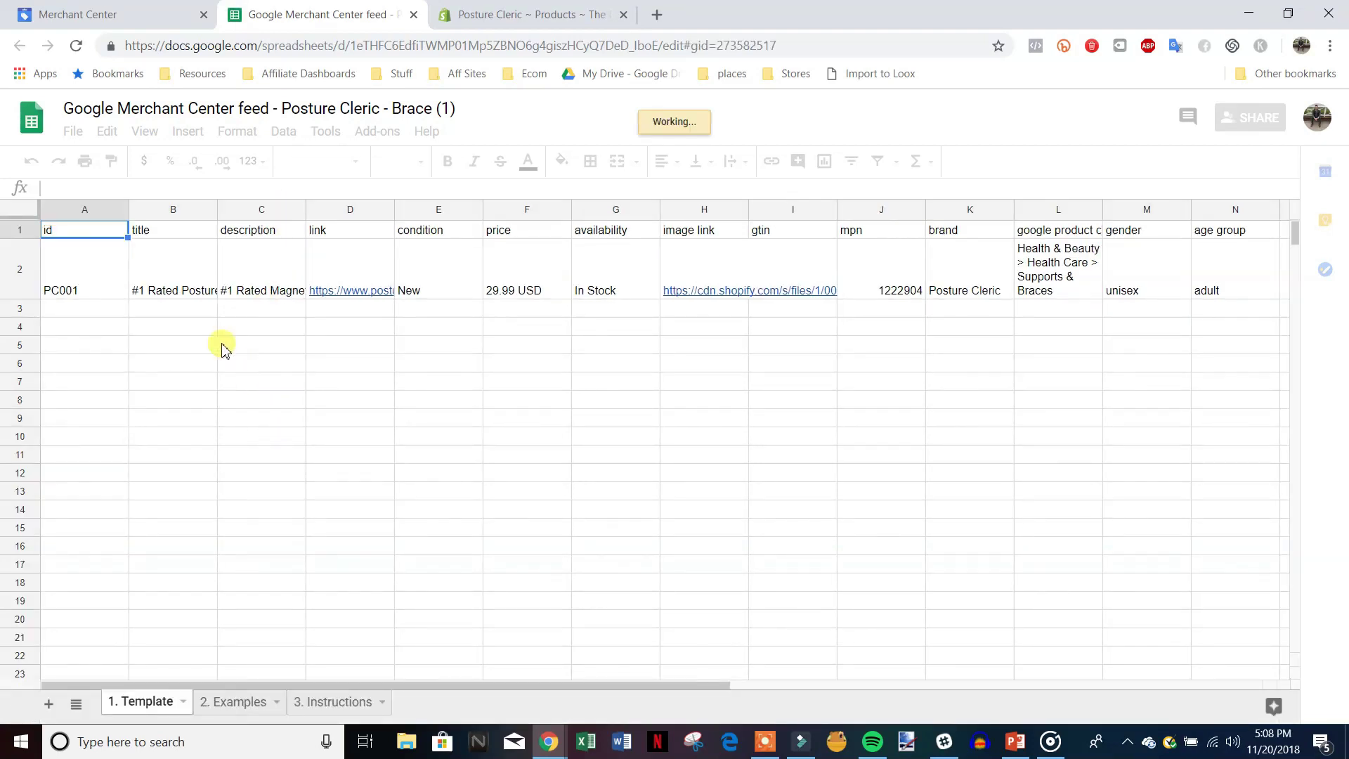
{"action": "mouse_move", "coordinate": [114, 229]}
{"action": "left_mouse_down"}
{"action": "mouse_move", "coordinate": [602, 247]}
{"action": "mouse_move", "coordinate": [580, 254]}
{"action": "left_mouse_up"}
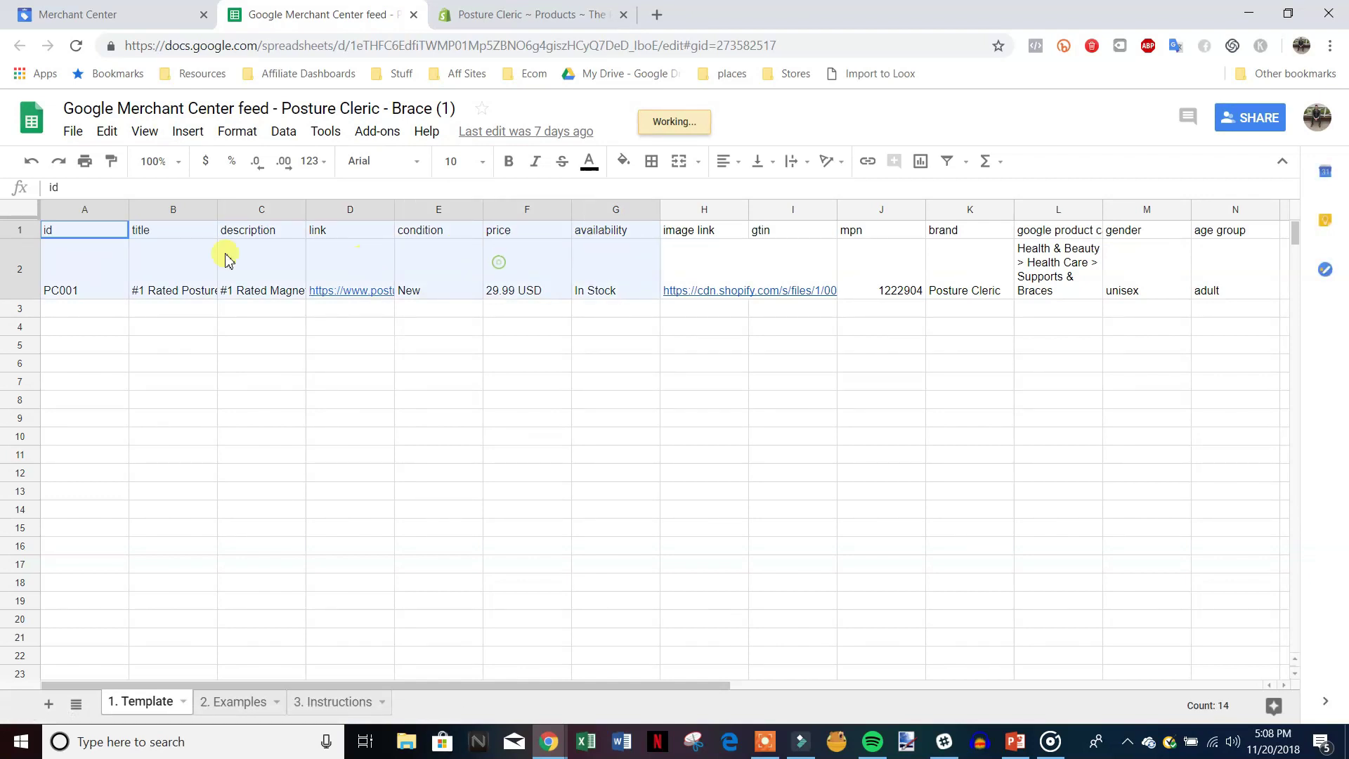
{"action": "left_click", "coordinate": [95, 265]}
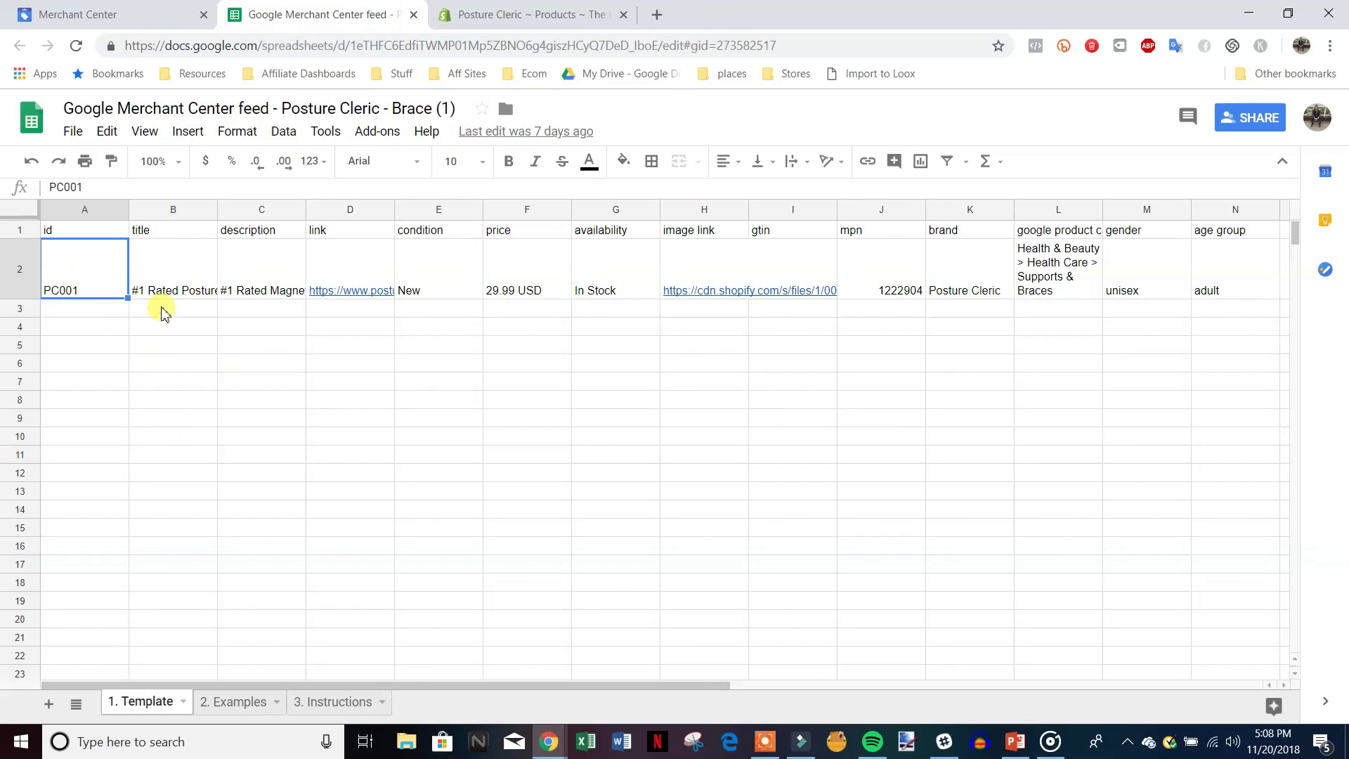
{"action": "left_click", "coordinate": [188, 230]}
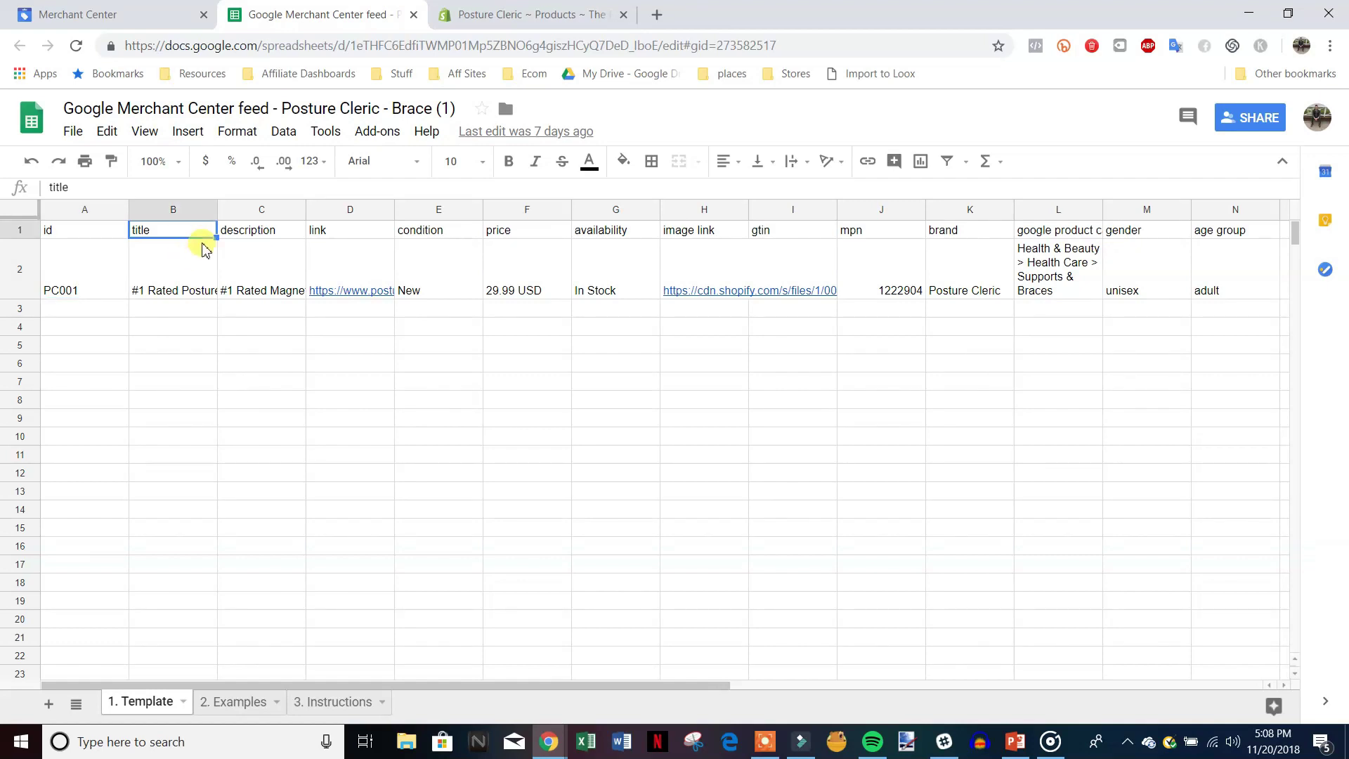
{"action": "left_click", "coordinate": [200, 281]}
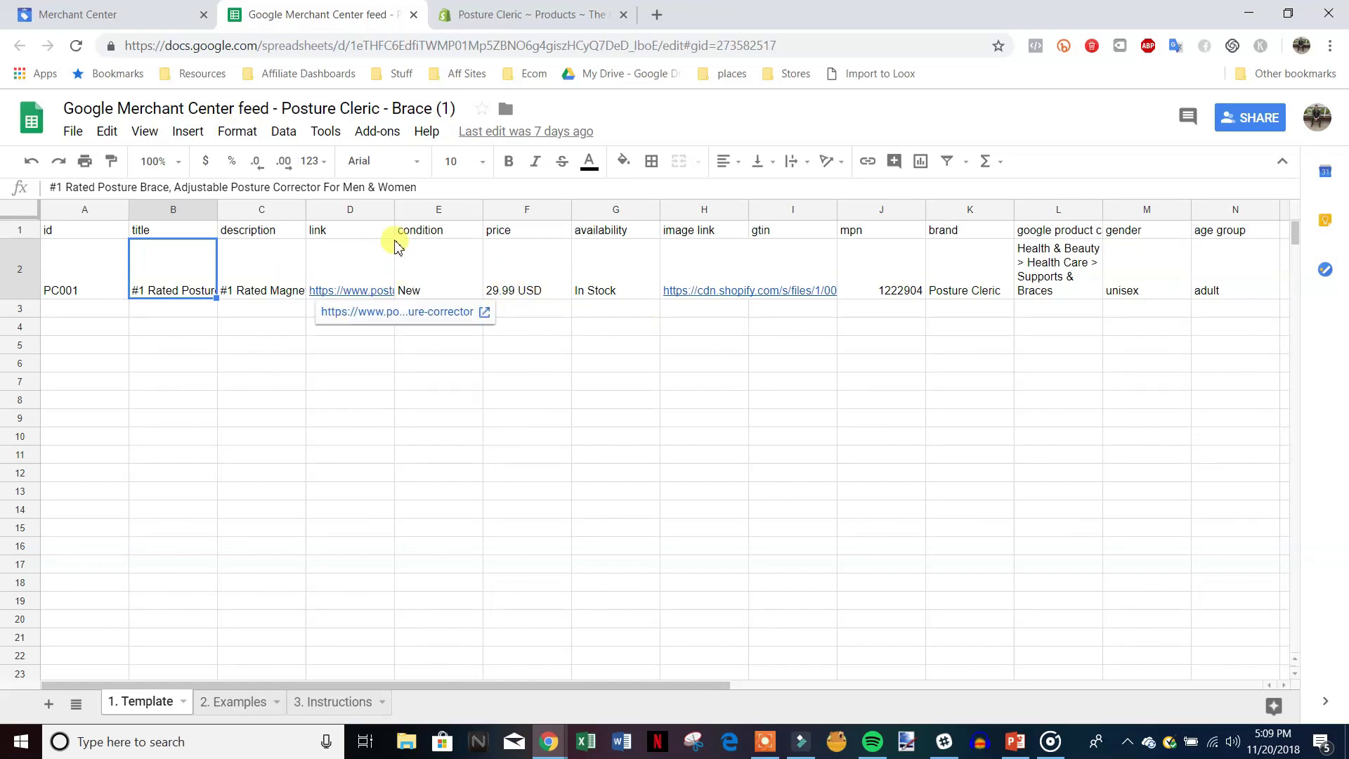
{"action": "left_click", "coordinate": [541, 14]}
{"action": "scroll", "coordinate": [1147, 370], "scroll_direction": "up", "scroll_amount": 4}
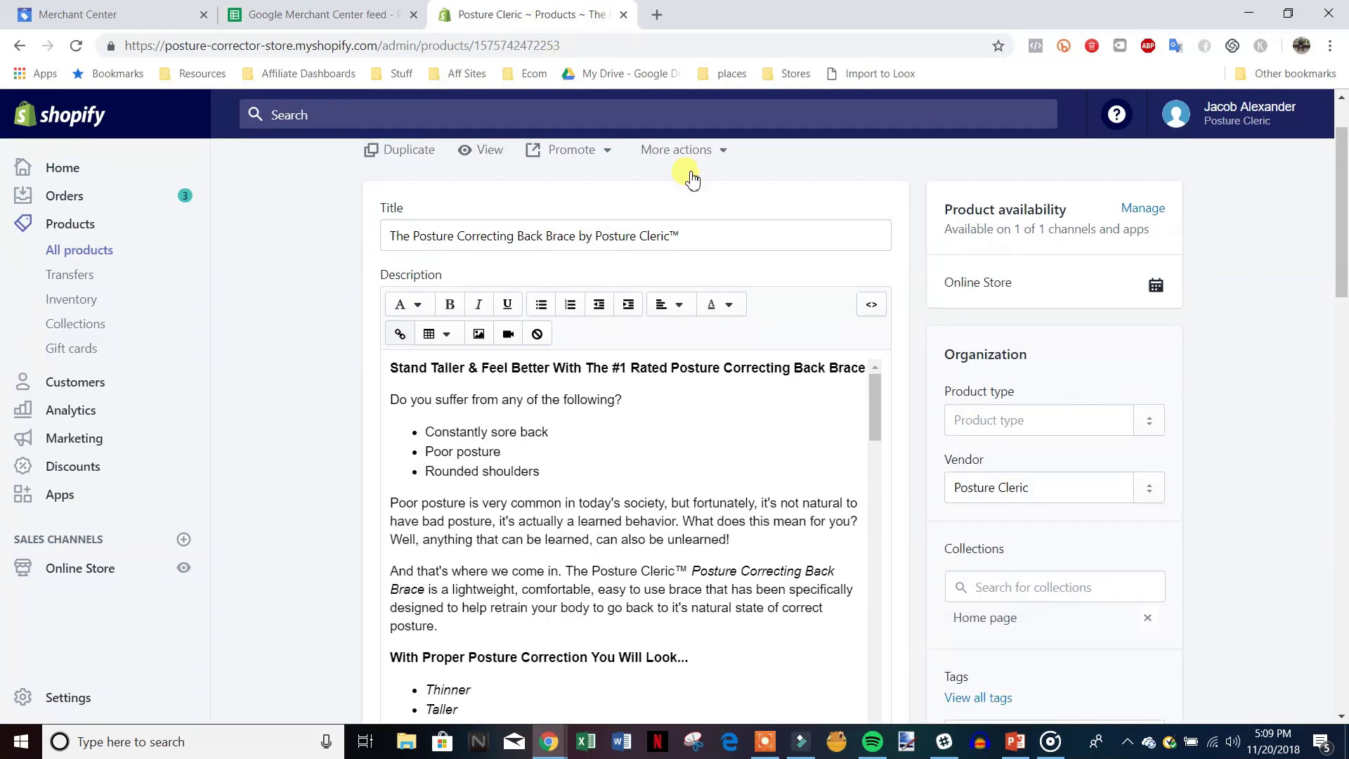
{"action": "scroll", "coordinate": [1040, 373], "scroll_direction": "down", "scroll_amount": 3}
{"action": "left_click", "coordinate": [281, 14]}
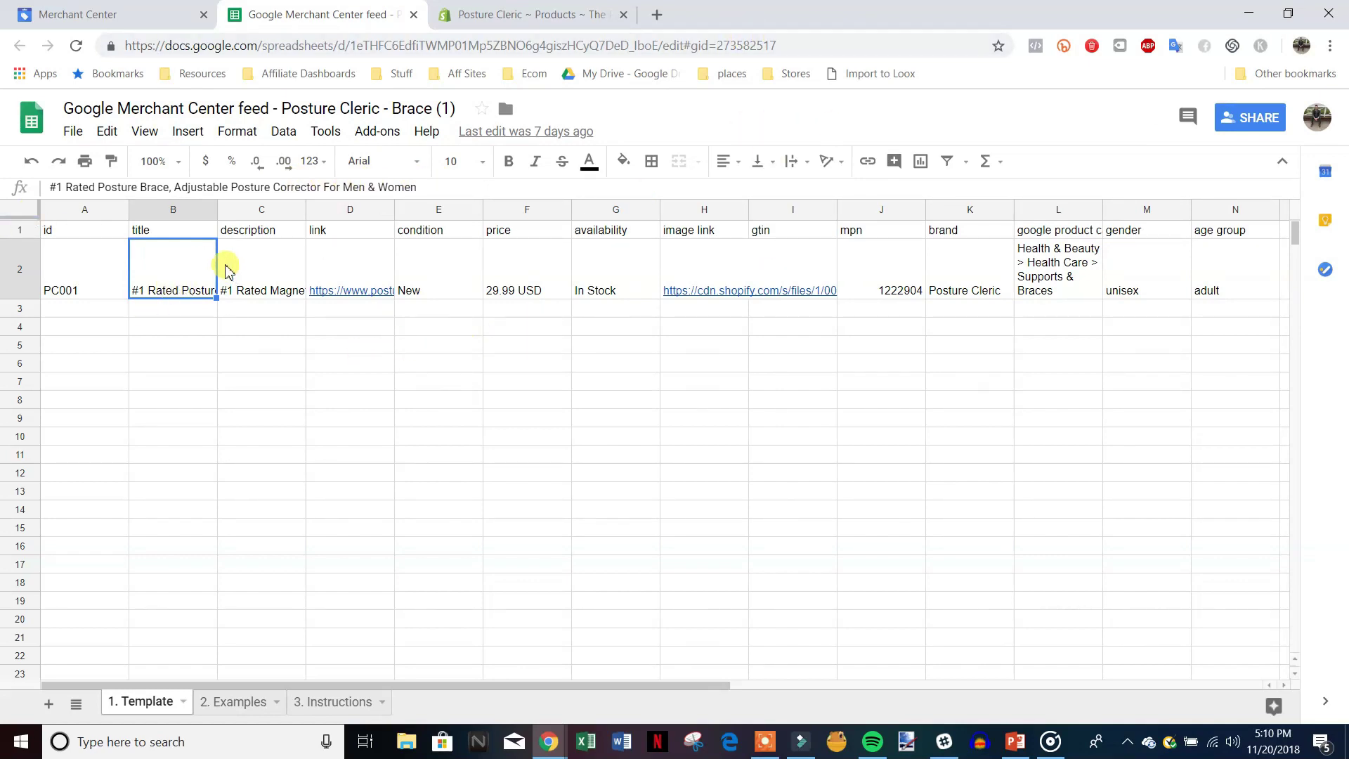
Step: Expand and read the full description entry in the feed sheet, comparing it with the back brace's product description in Shopify
{"action": "left_click", "coordinate": [288, 264]}
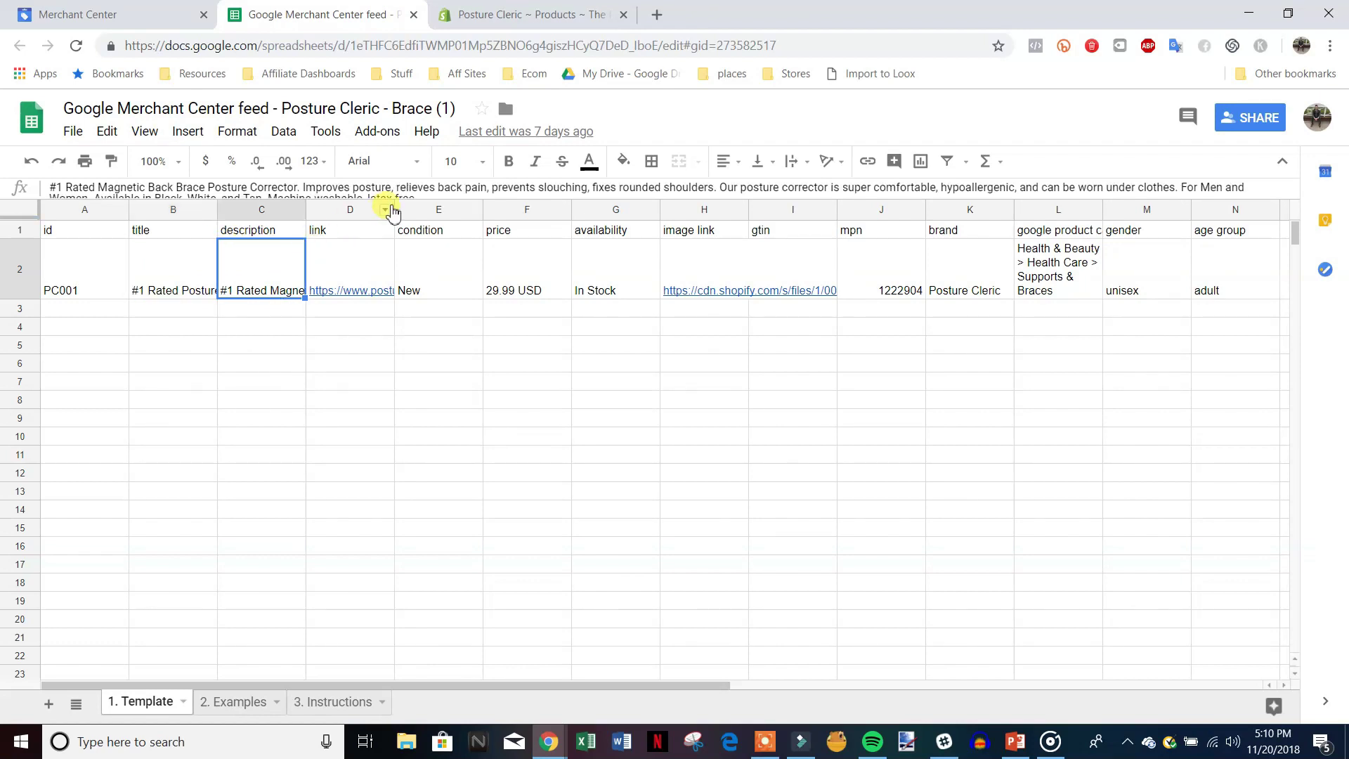
{"action": "left_click_drag", "start_coordinate": [439, 201], "coordinate": [438, 217]}
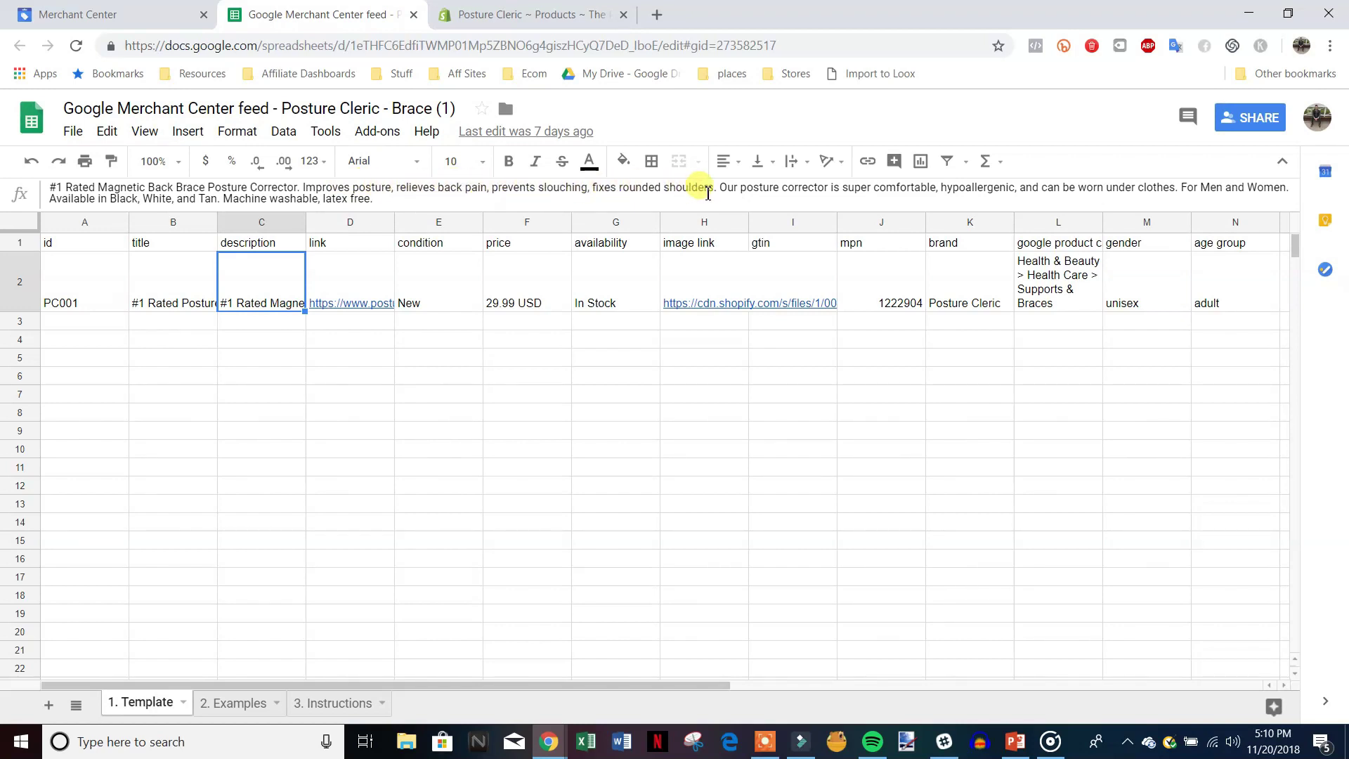
{"action": "left_click_drag", "start_coordinate": [304, 187], "coordinate": [436, 187]}
{"action": "left_click", "coordinate": [432, 188]}
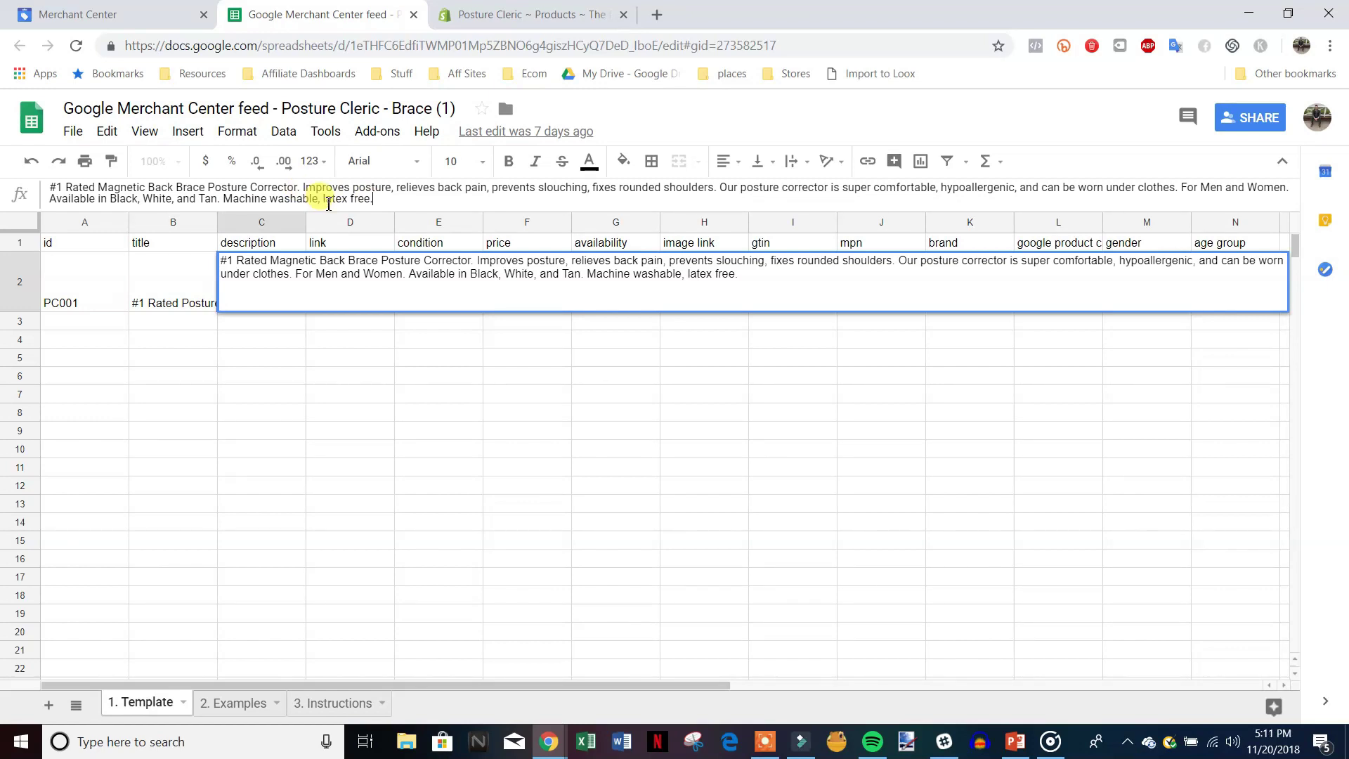
{"action": "left_click", "coordinate": [532, 15]}
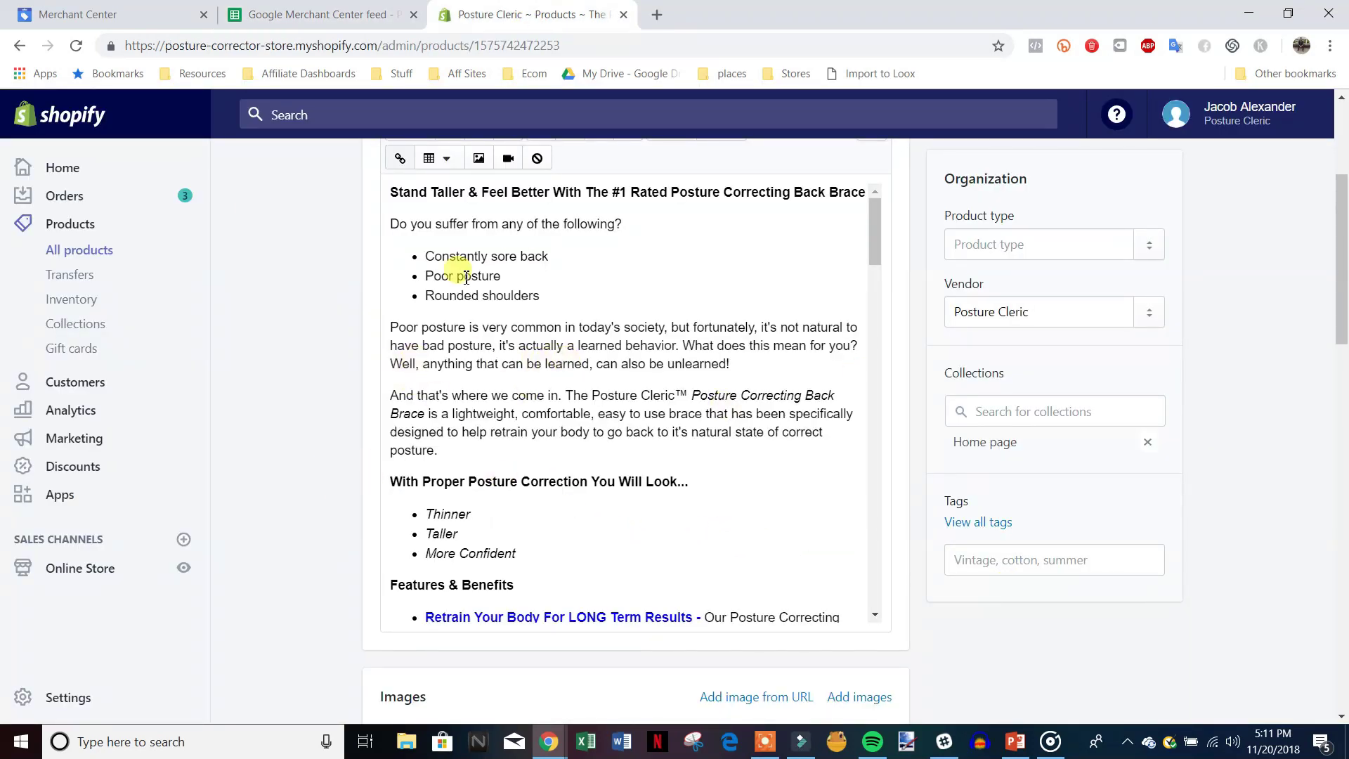
{"action": "left_click", "coordinate": [290, 9]}
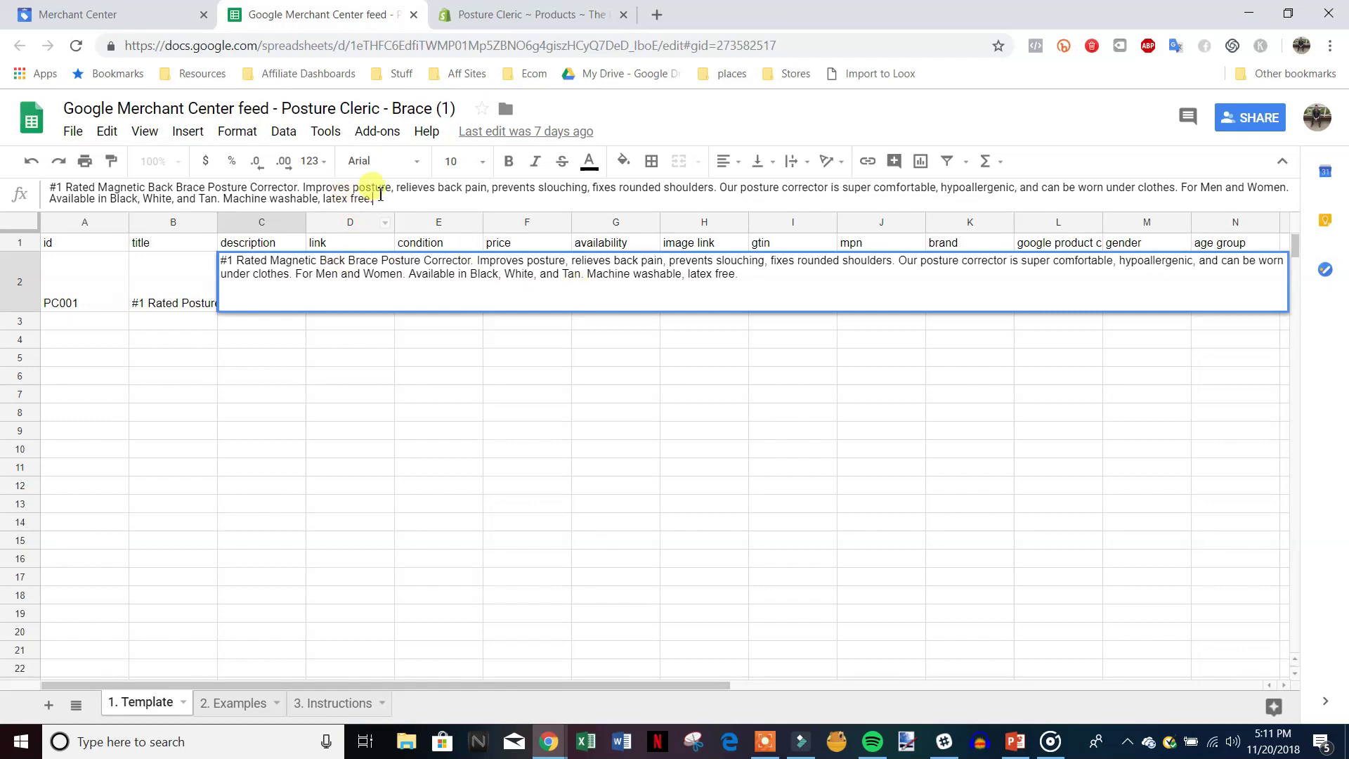
{"action": "left_click_drag", "start_coordinate": [373, 198], "coordinate": [49, 187]}
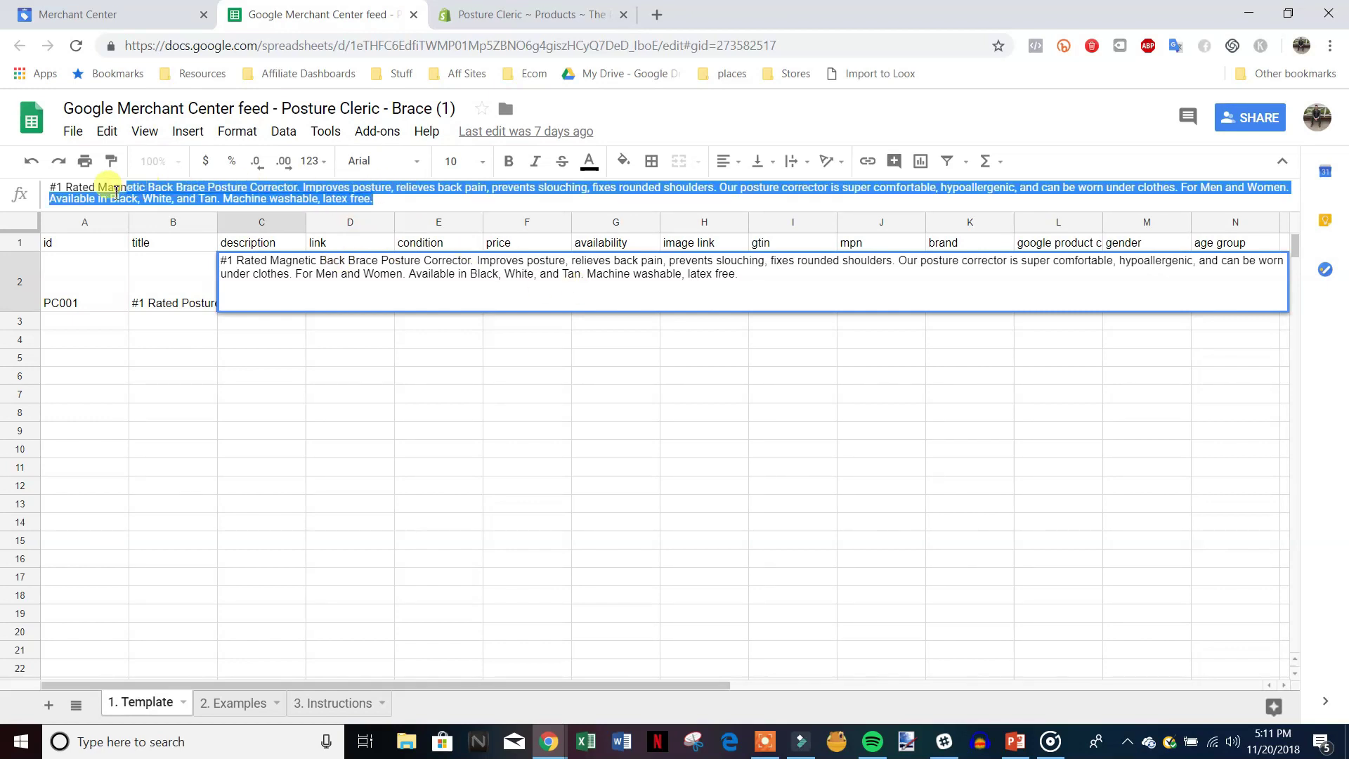
{"action": "left_click", "coordinate": [382, 199]}
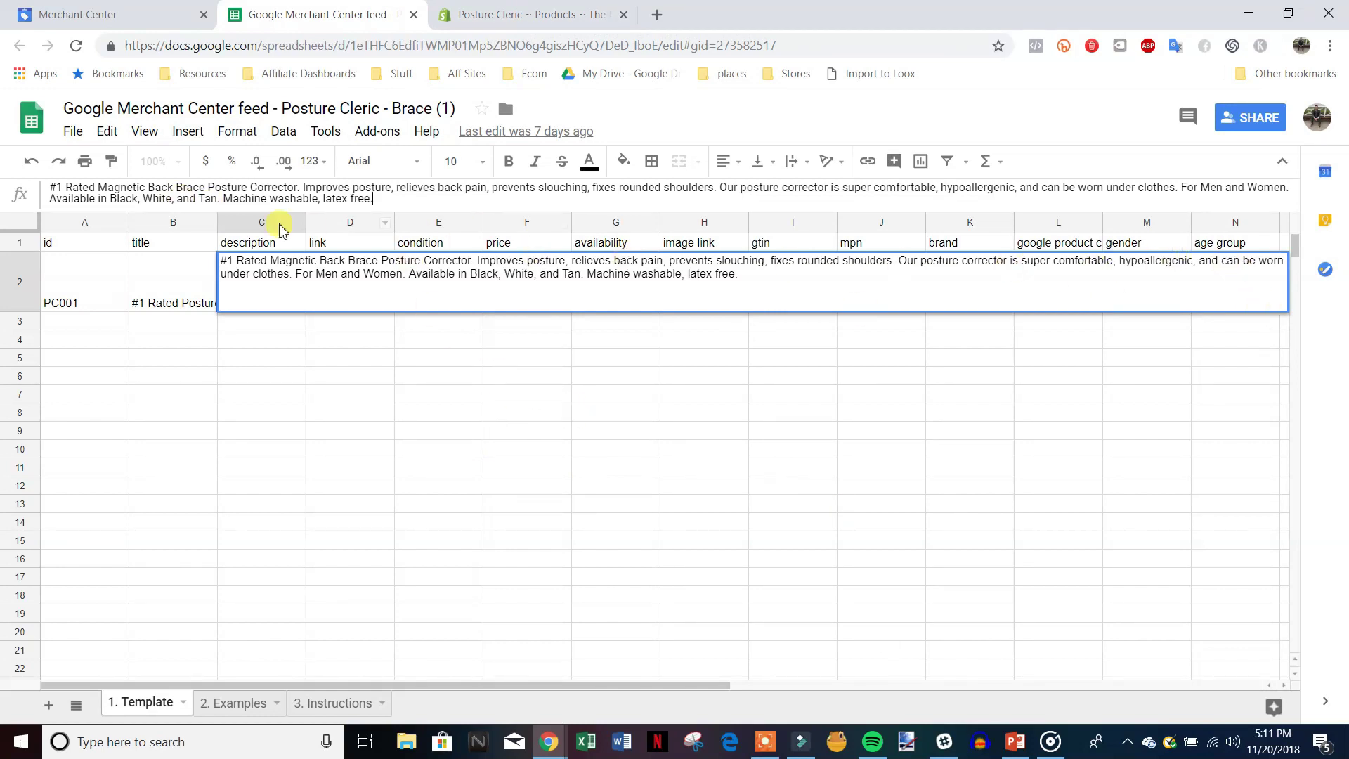
{"action": "left_click", "coordinate": [486, 14]}
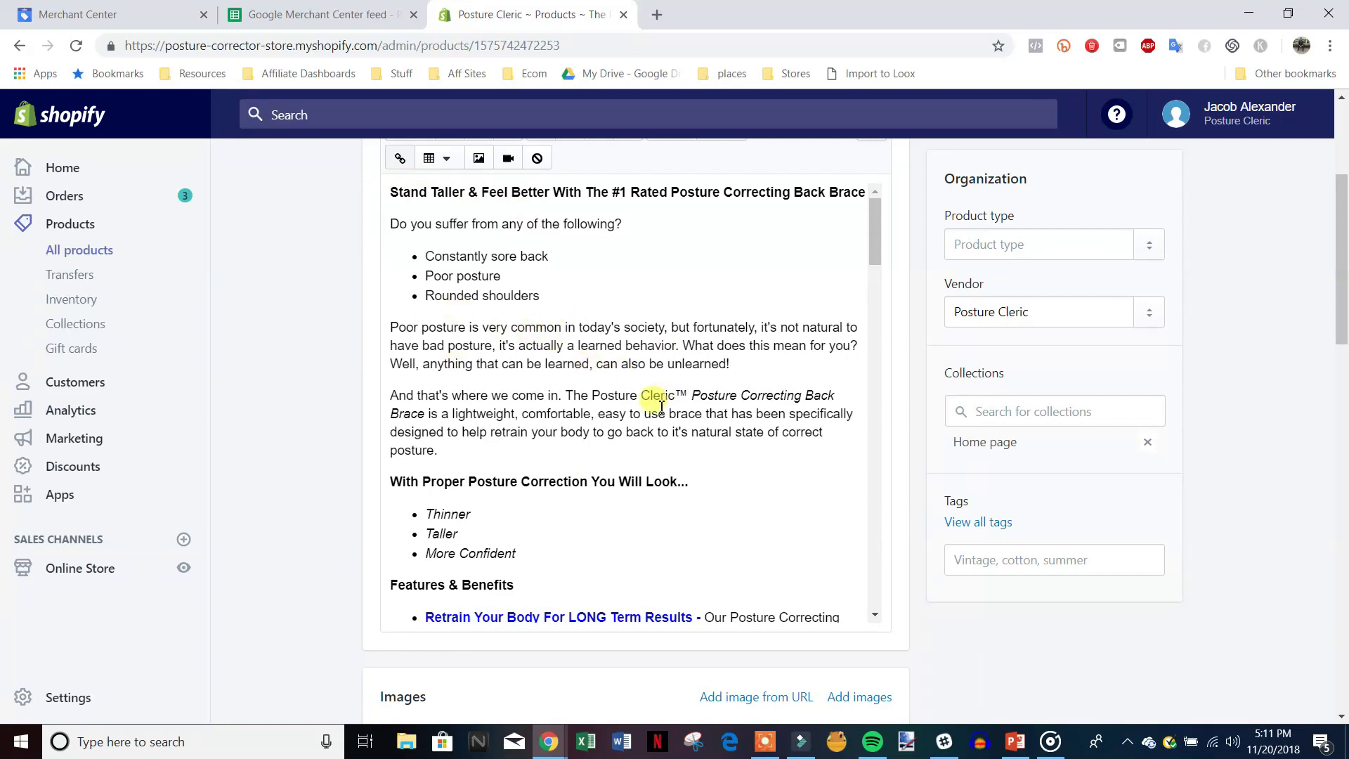
{"action": "left_click", "coordinate": [316, 14]}
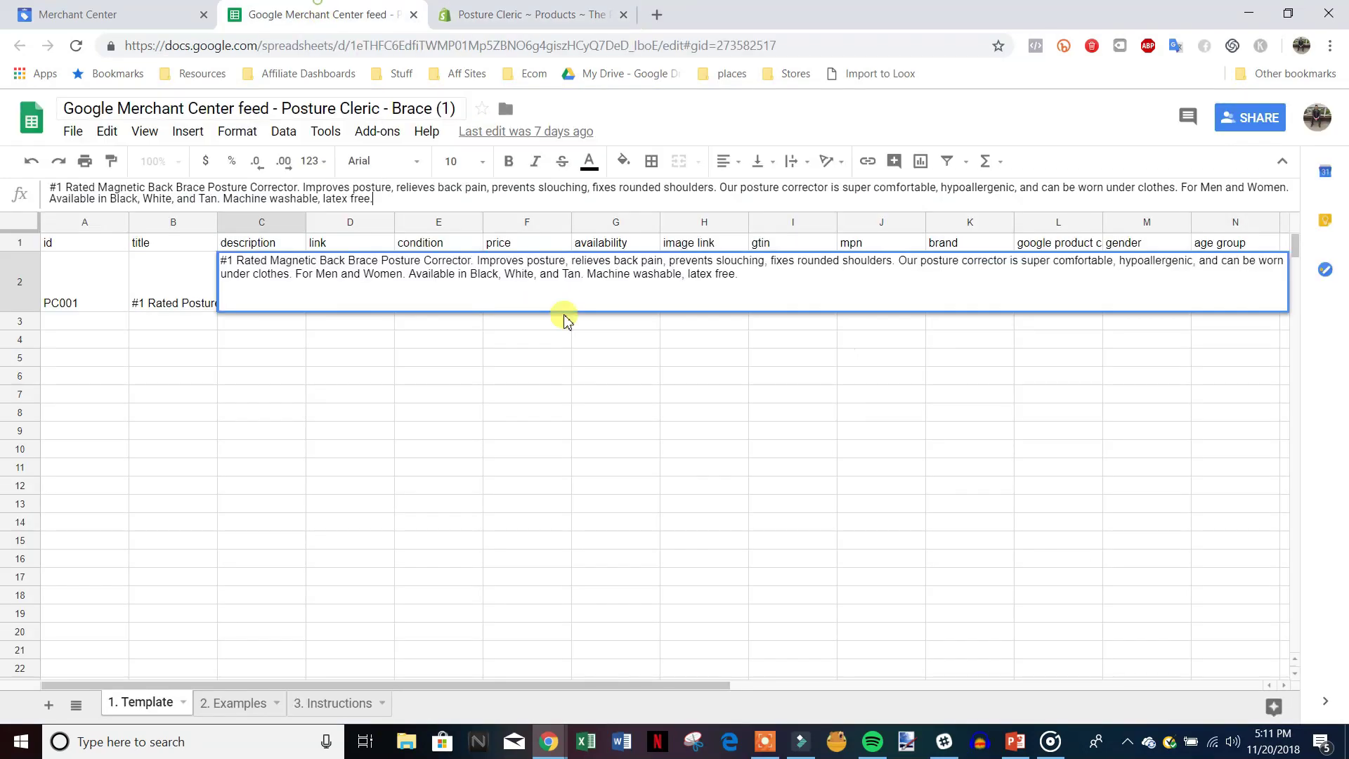
Step: Check the feed's link, condition and price entries against the product page link and variant prices in Shopify
{"action": "left_click", "coordinate": [342, 246]}
{"action": "left_click", "coordinate": [470, 14]}
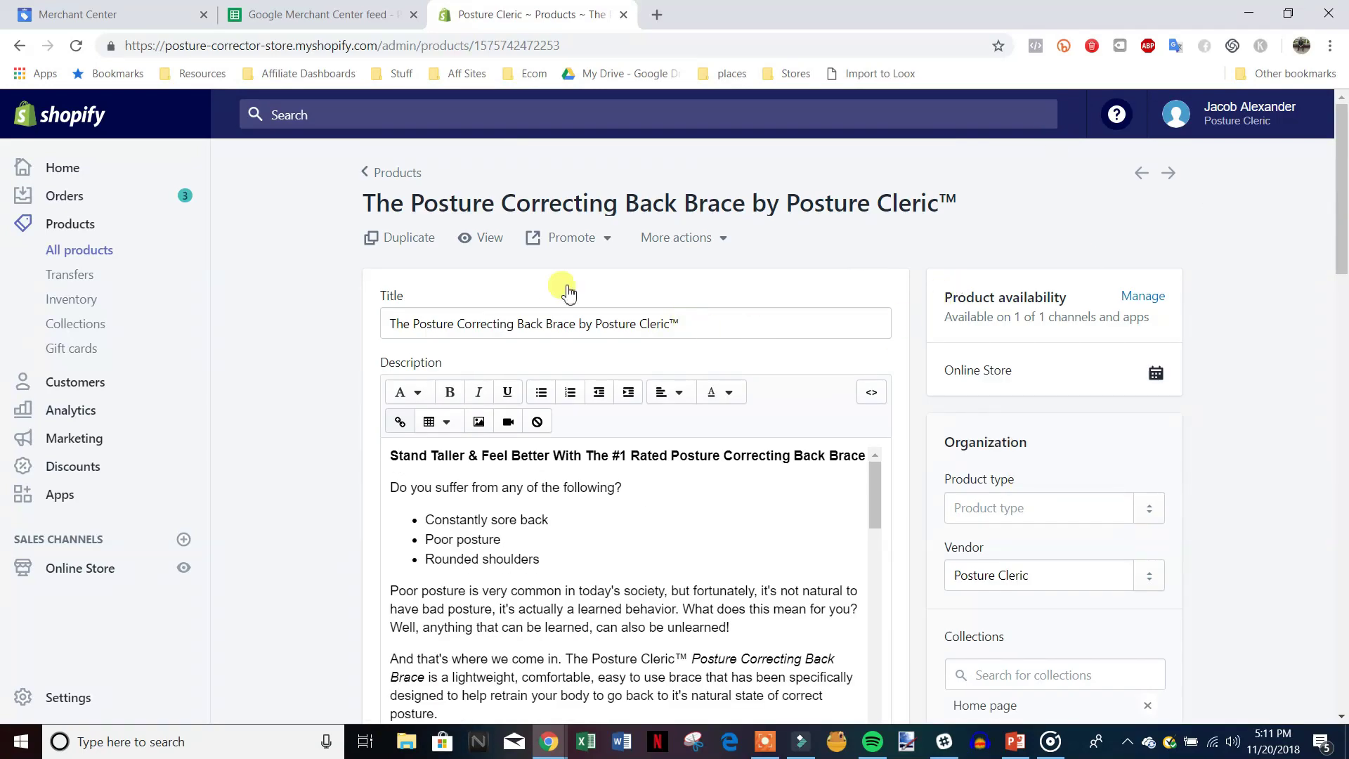
{"action": "right_click", "coordinate": [497, 247]}
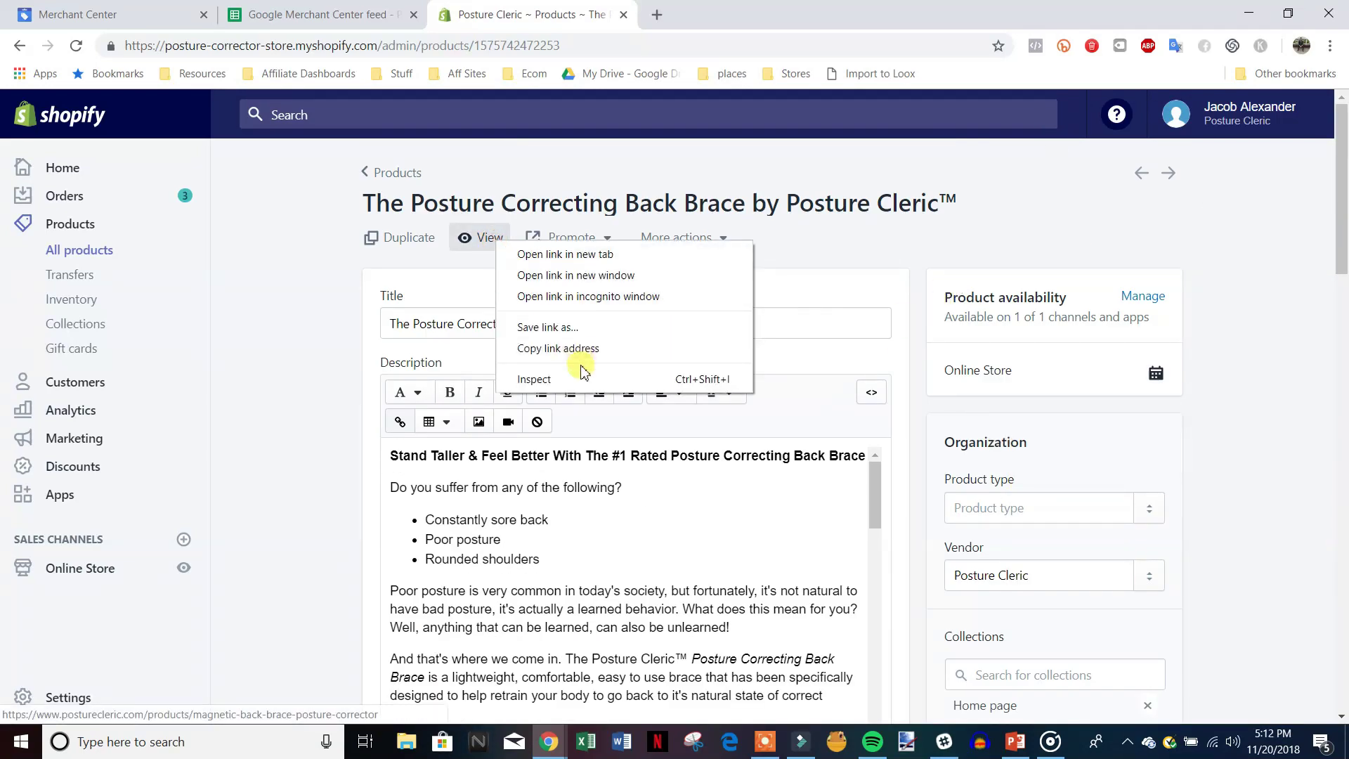
{"action": "left_click", "coordinate": [336, 7]}
{"action": "left_click", "coordinate": [349, 9]}
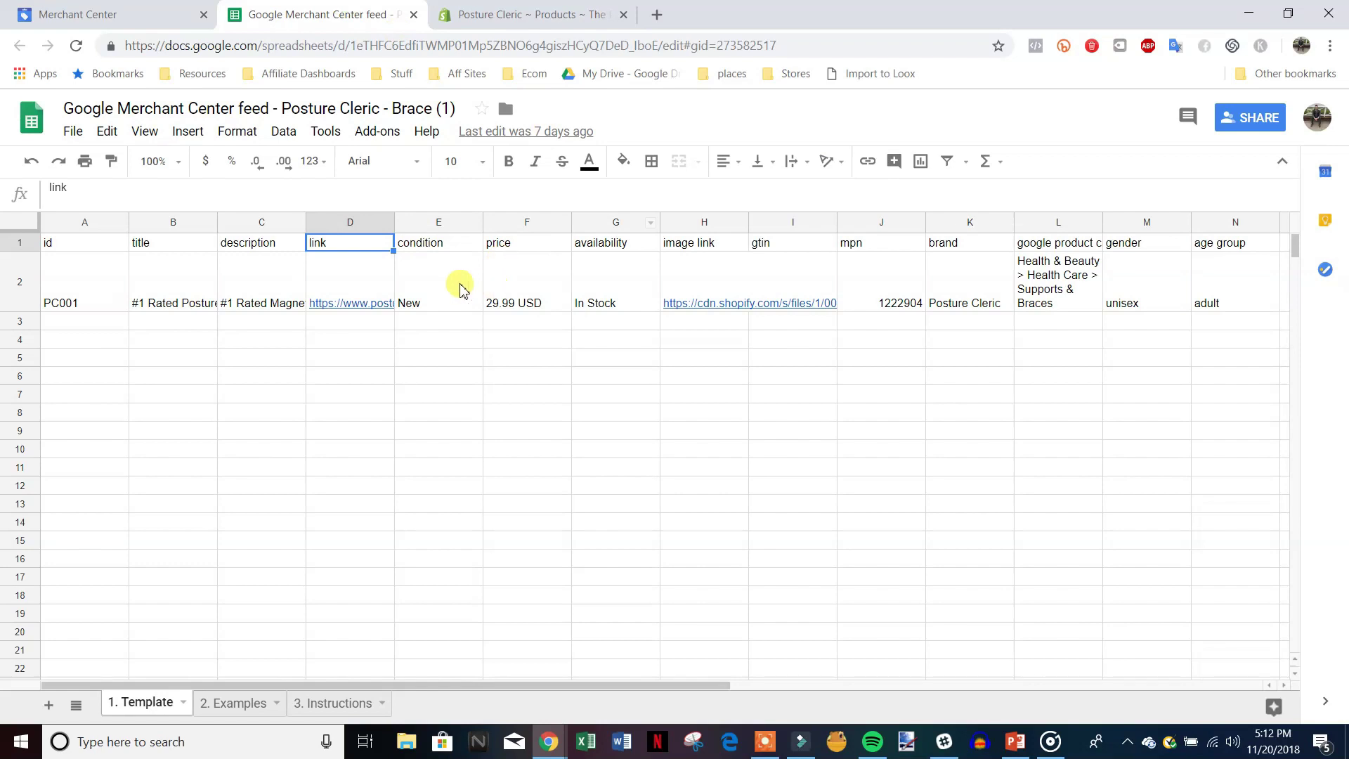
{"action": "left_click", "coordinate": [441, 295]}
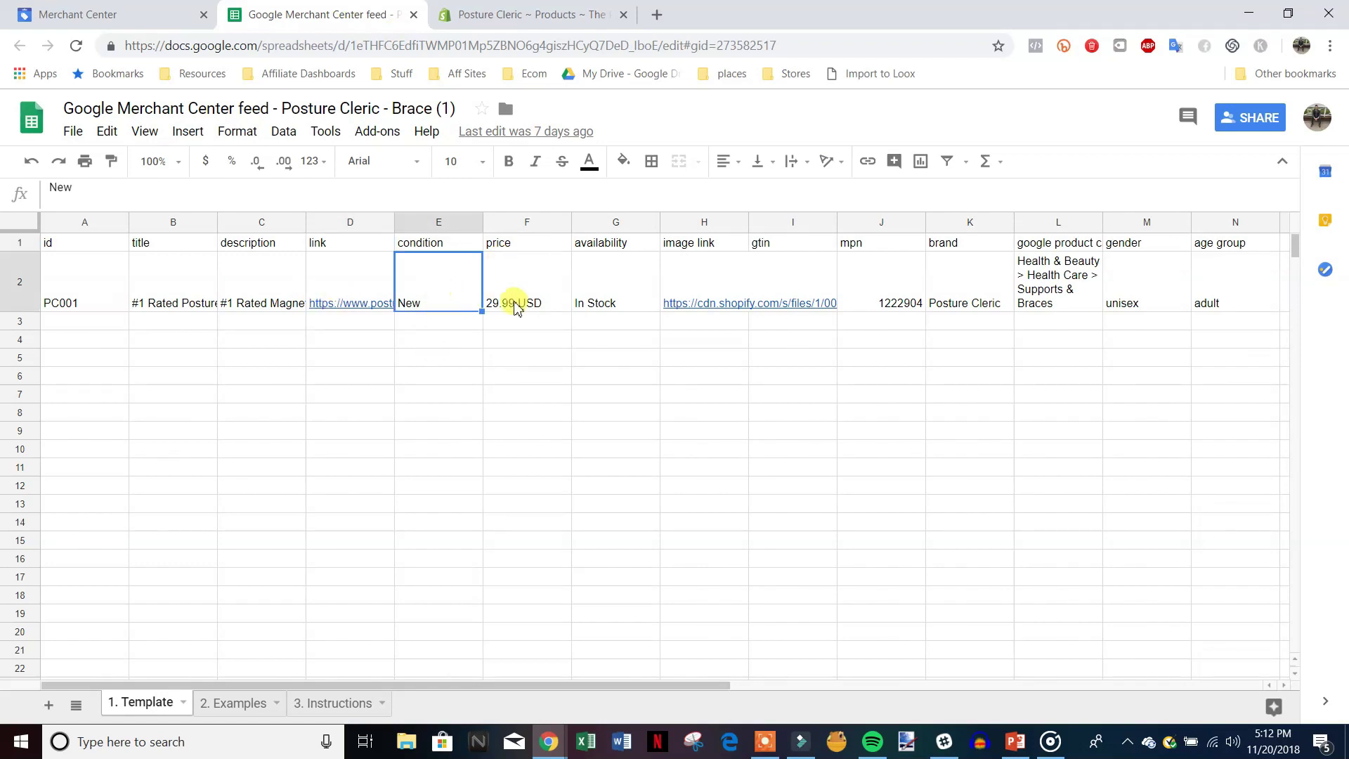
{"action": "left_click", "coordinate": [548, 300]}
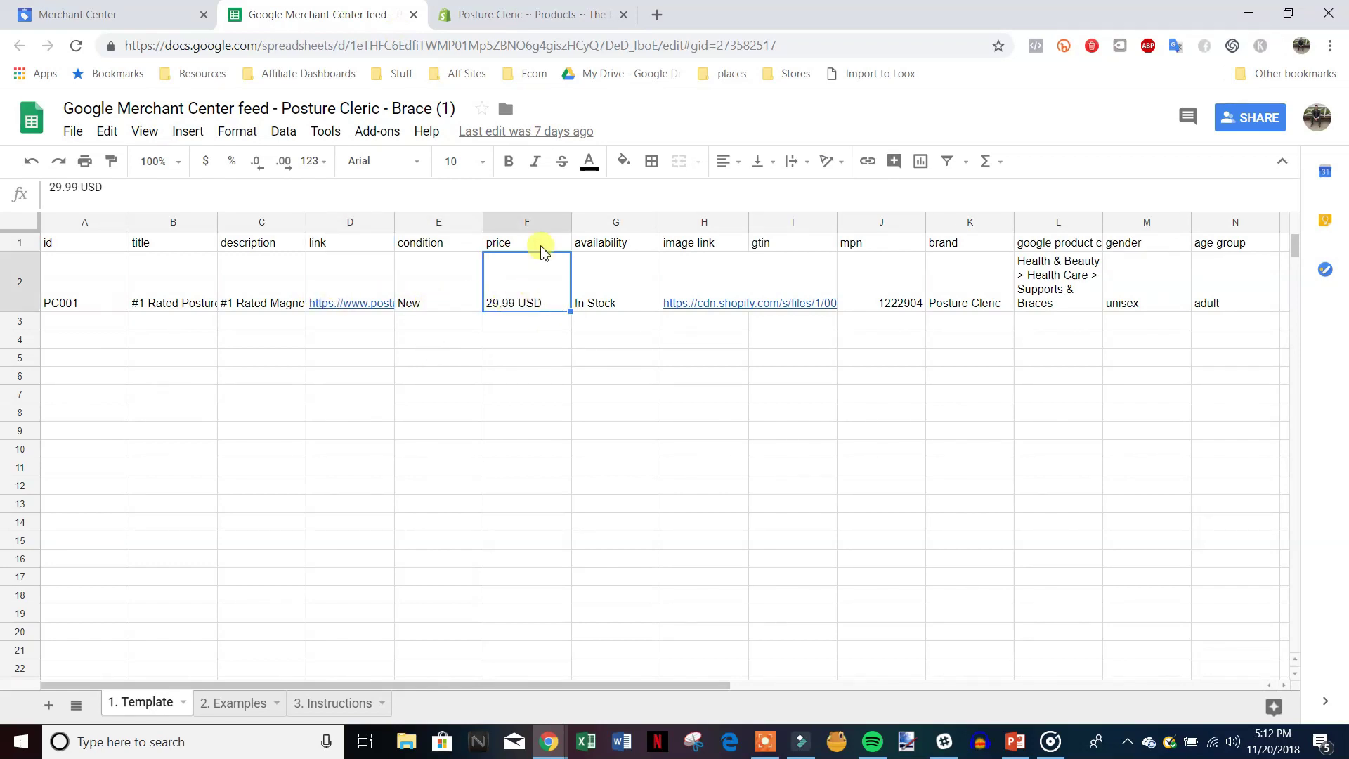
{"action": "left_click", "coordinate": [531, 14]}
{"action": "scroll", "coordinate": [735, 559], "scroll_direction": "down", "scroll_amount": 15}
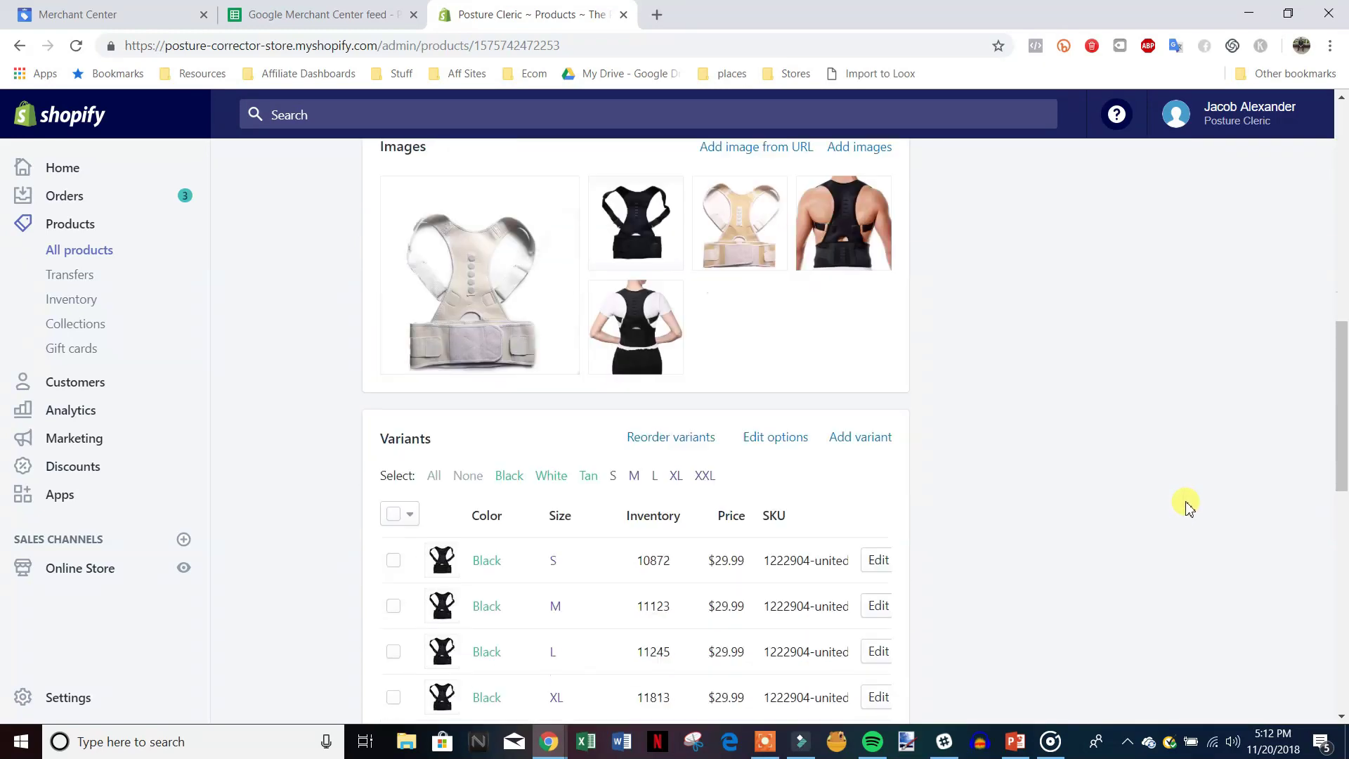
{"action": "left_click", "coordinate": [320, 14]}
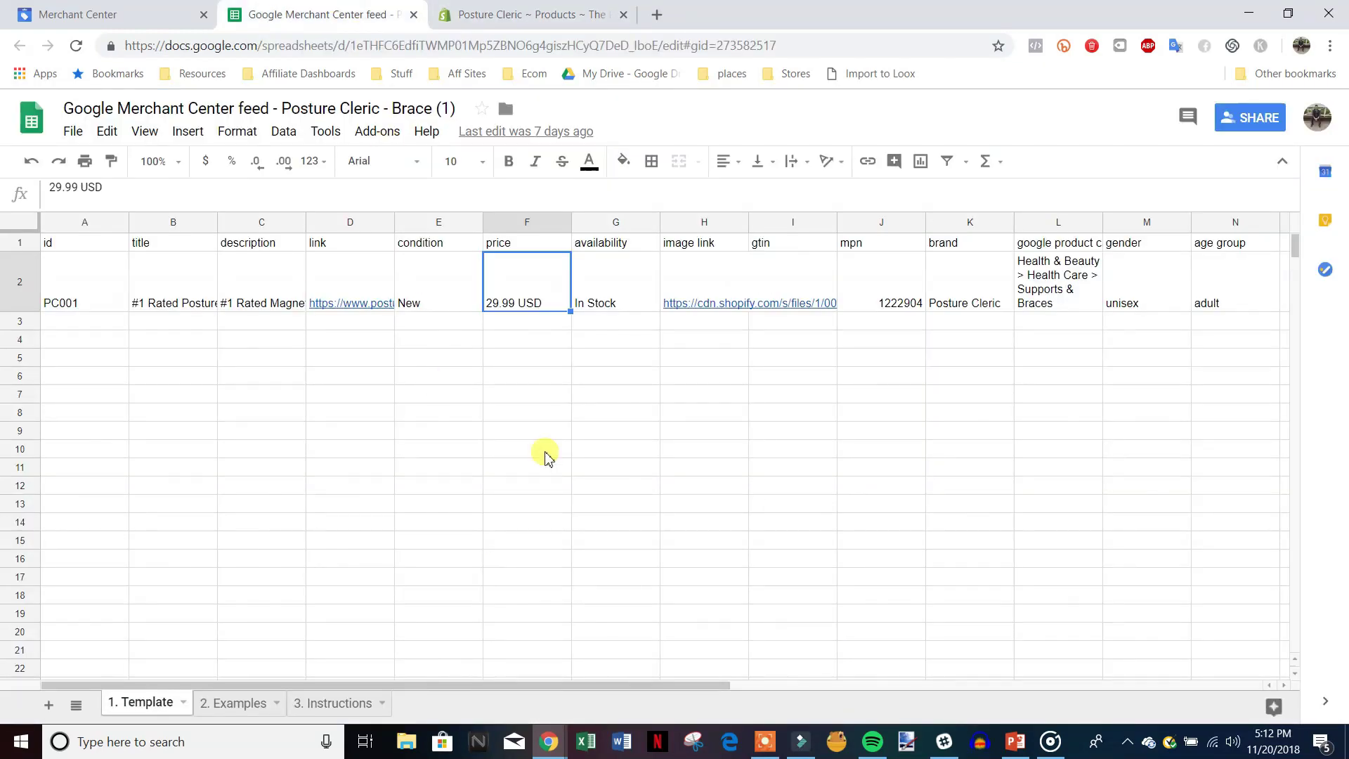
Step: Review the feed's availability and image link entries, and preview the Shopify product image of the man wearing the black brace for its image address
{"action": "left_click", "coordinate": [614, 301]}
{"action": "left_click", "coordinate": [707, 277]}
{"action": "left_click", "coordinate": [552, 15]}
{"action": "scroll", "coordinate": [1096, 484], "scroll_direction": "up", "scroll_amount": 6}
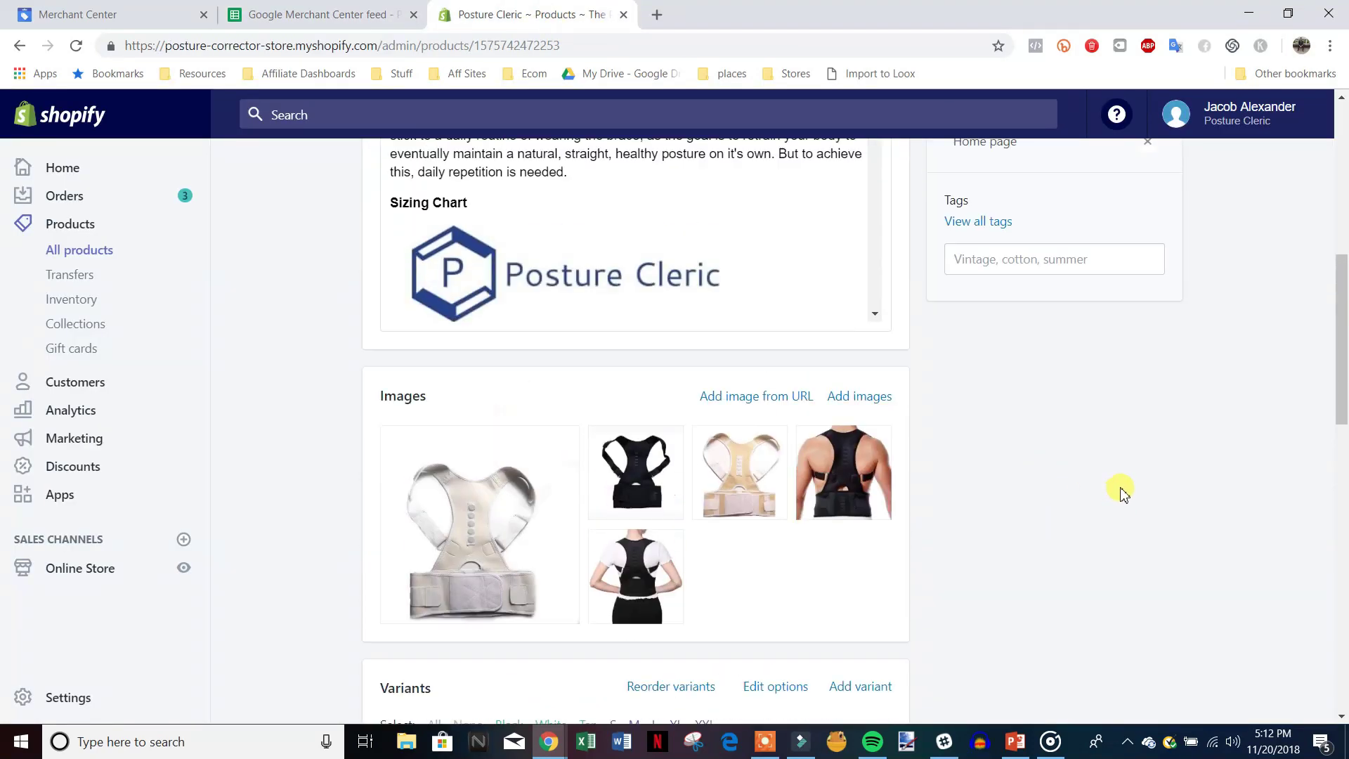
{"action": "scroll", "coordinate": [1060, 407], "scroll_direction": "down", "scroll_amount": 1}
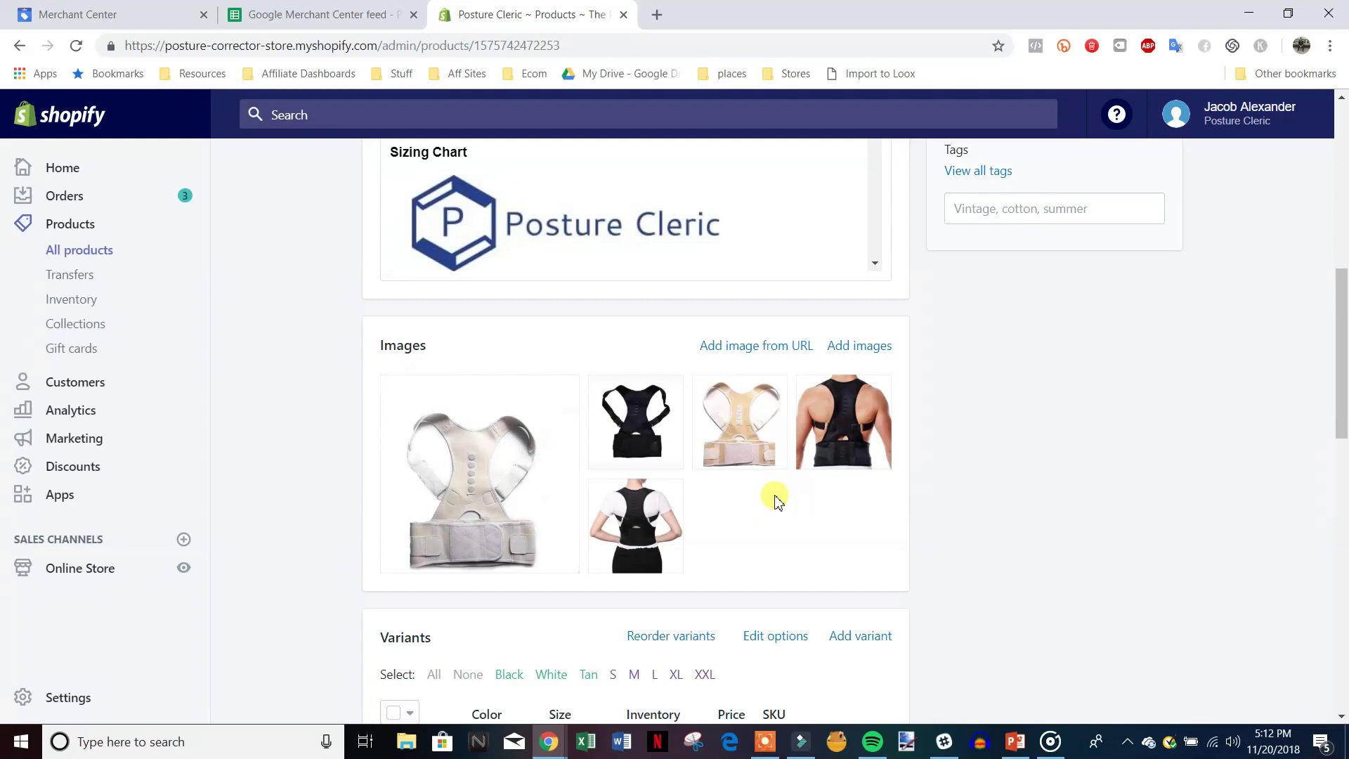
{"action": "mouse_move", "coordinate": [866, 452]}
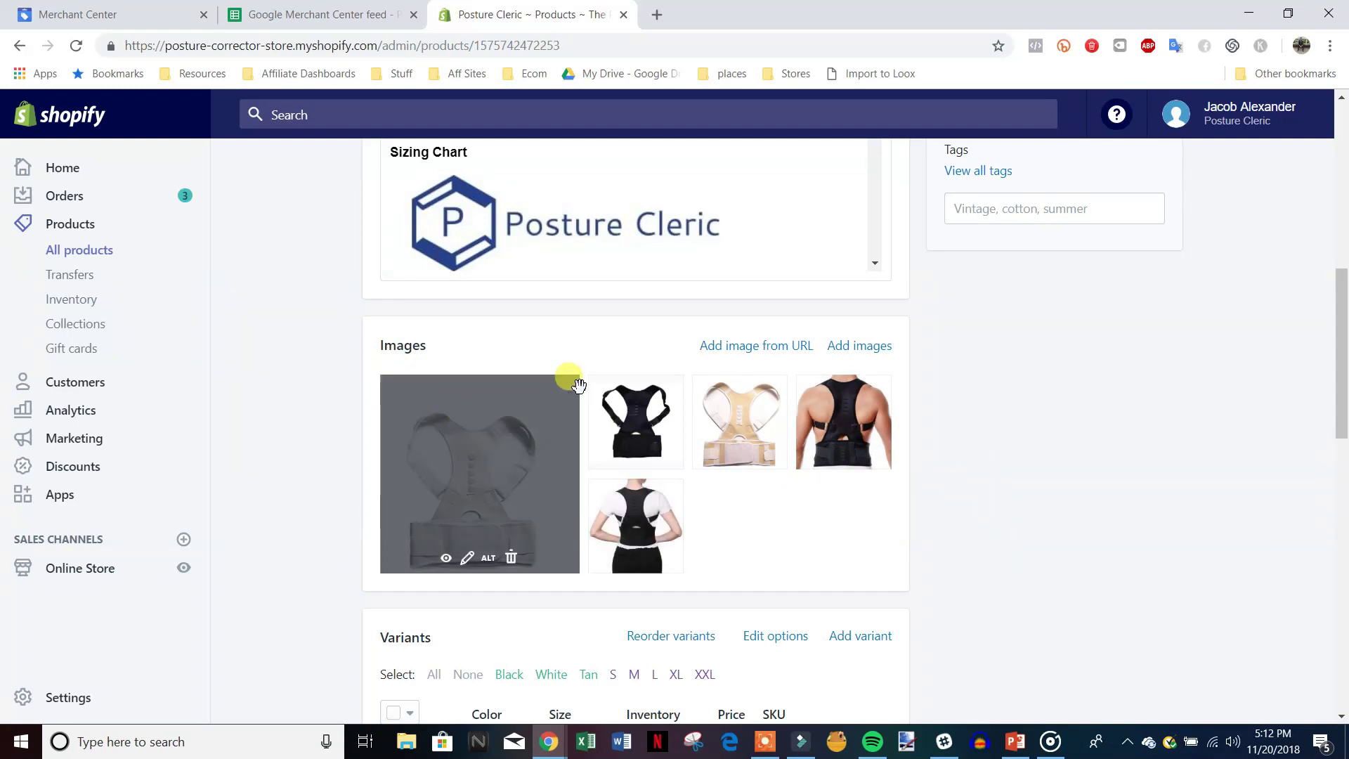
{"action": "left_click", "coordinate": [394, 14]}
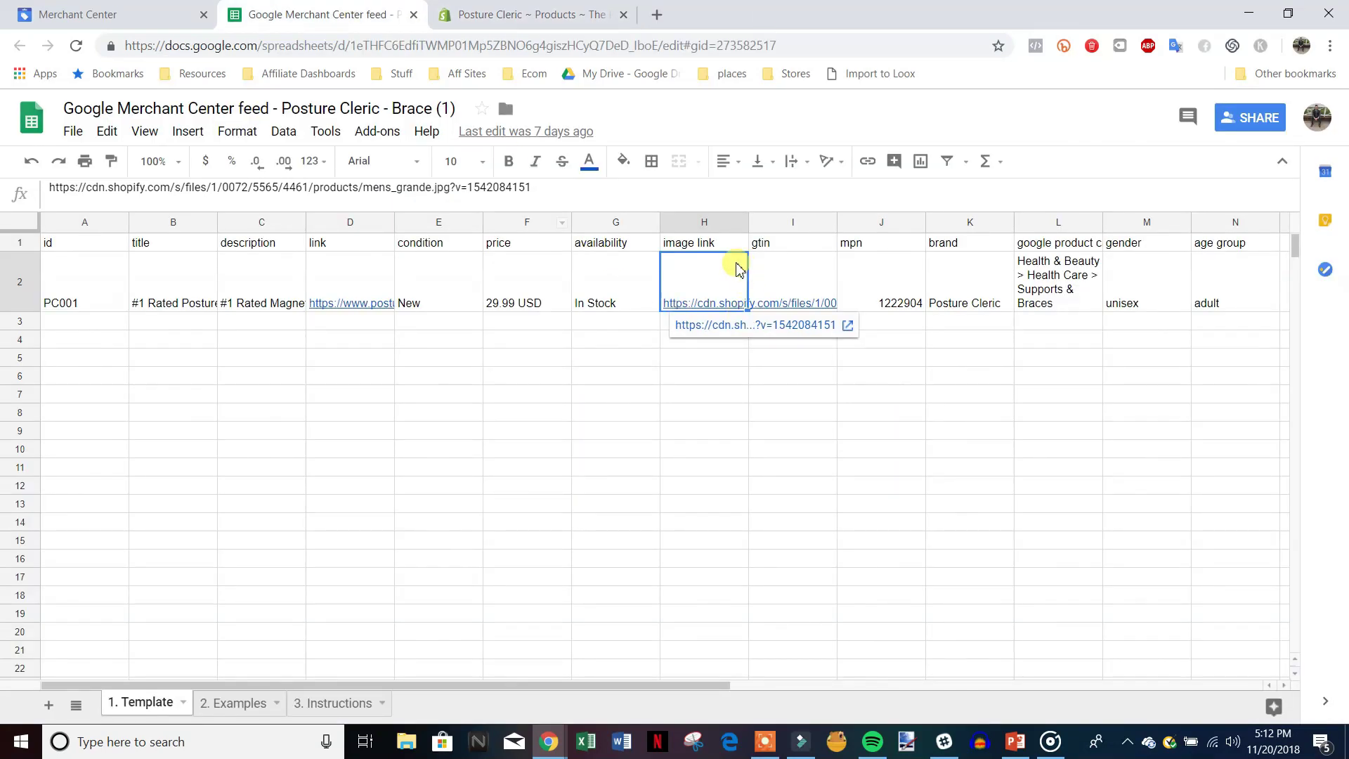
{"action": "left_click", "coordinate": [536, 14]}
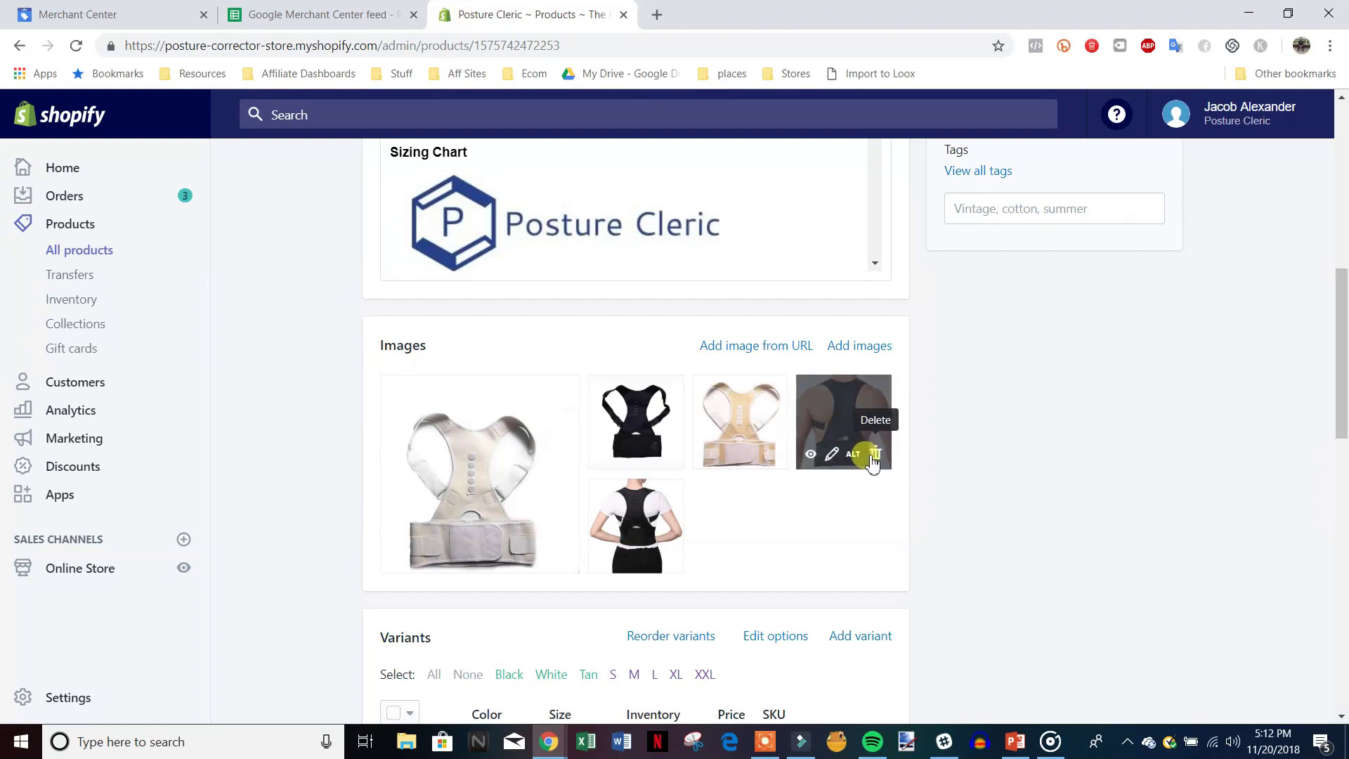
{"action": "left_click", "coordinate": [826, 460]}
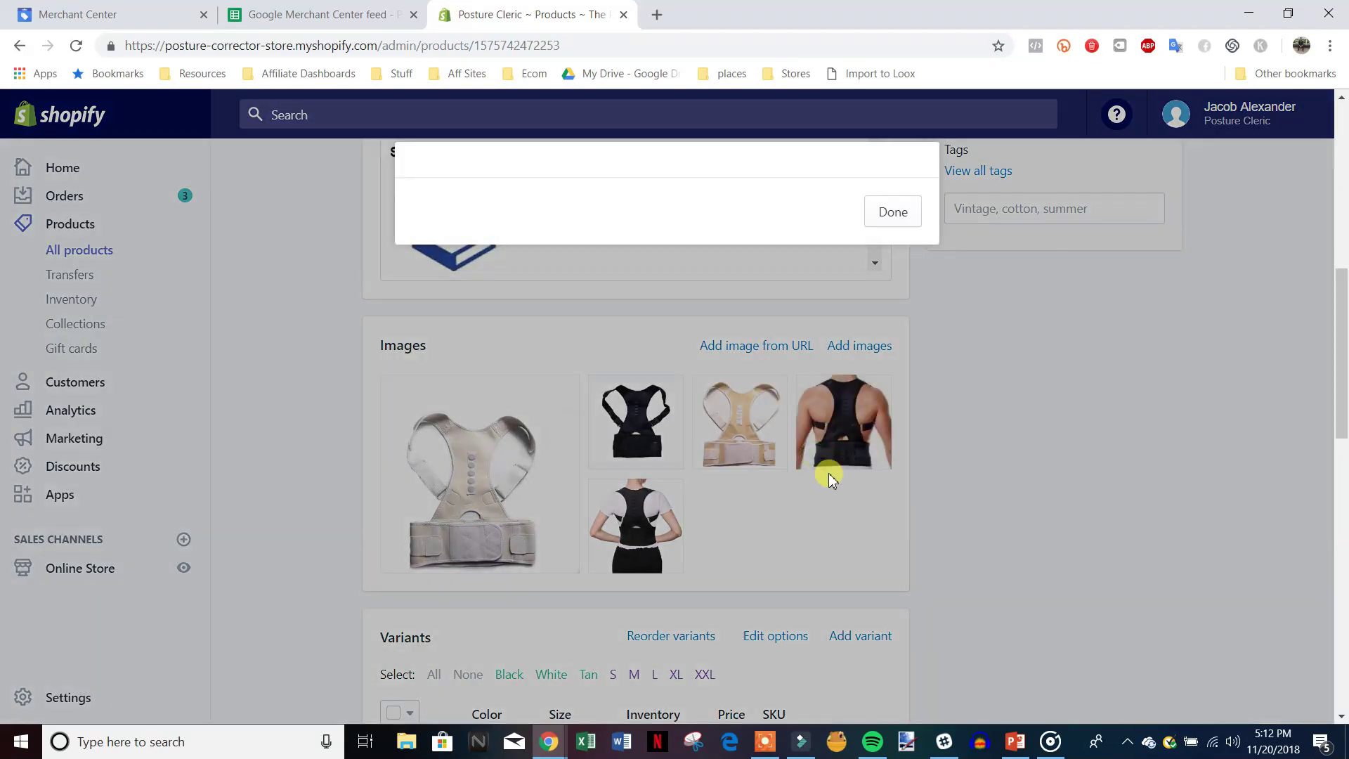
{"action": "right_click", "coordinate": [590, 220]}
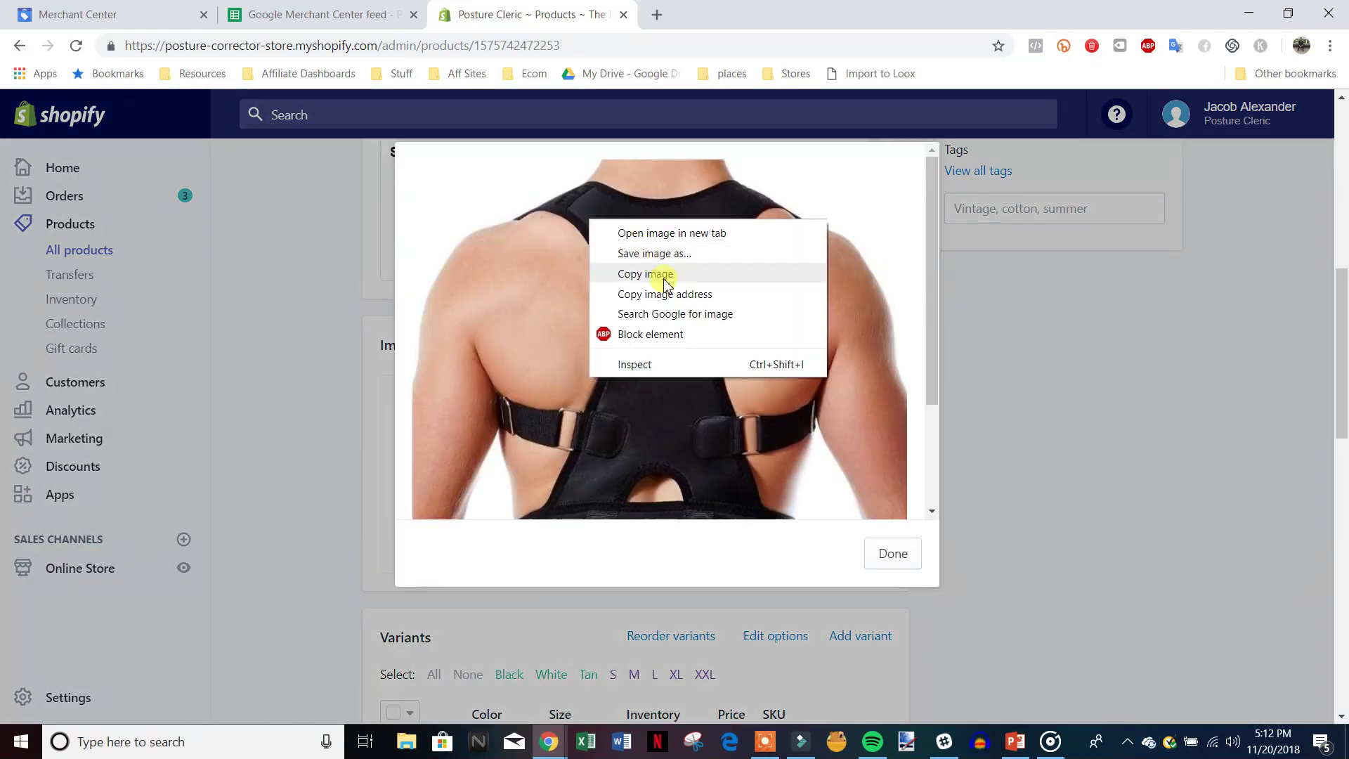
{"action": "left_click", "coordinate": [891, 552]}
{"action": "left_click", "coordinate": [316, 14]}
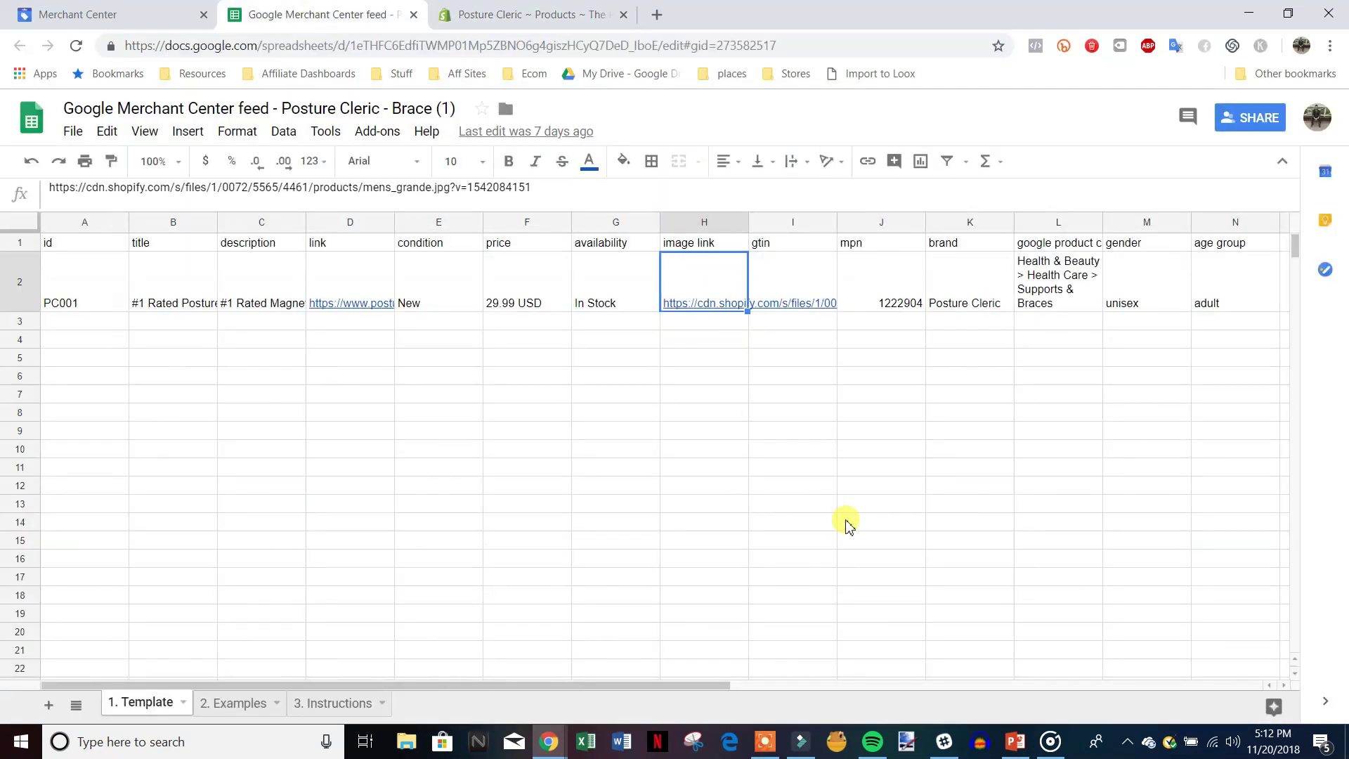
Step: Review the feed sheet's gtin and mpn columns, comparing the empty gtin cell with the mpn entry
{"action": "left_click", "coordinate": [780, 271]}
{"action": "left_click", "coordinate": [797, 245]}
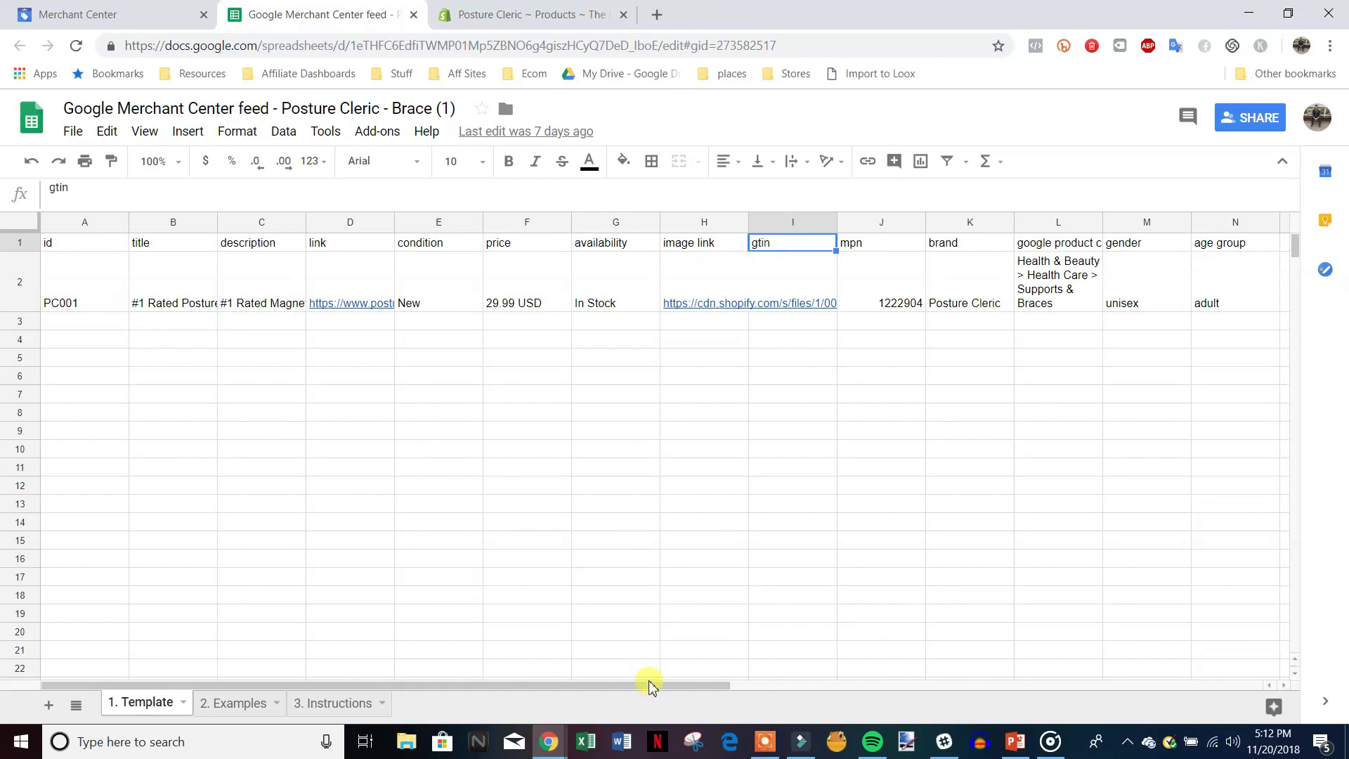
{"action": "left_click_drag", "start_coordinate": [678, 685], "coordinate": [694, 683]}
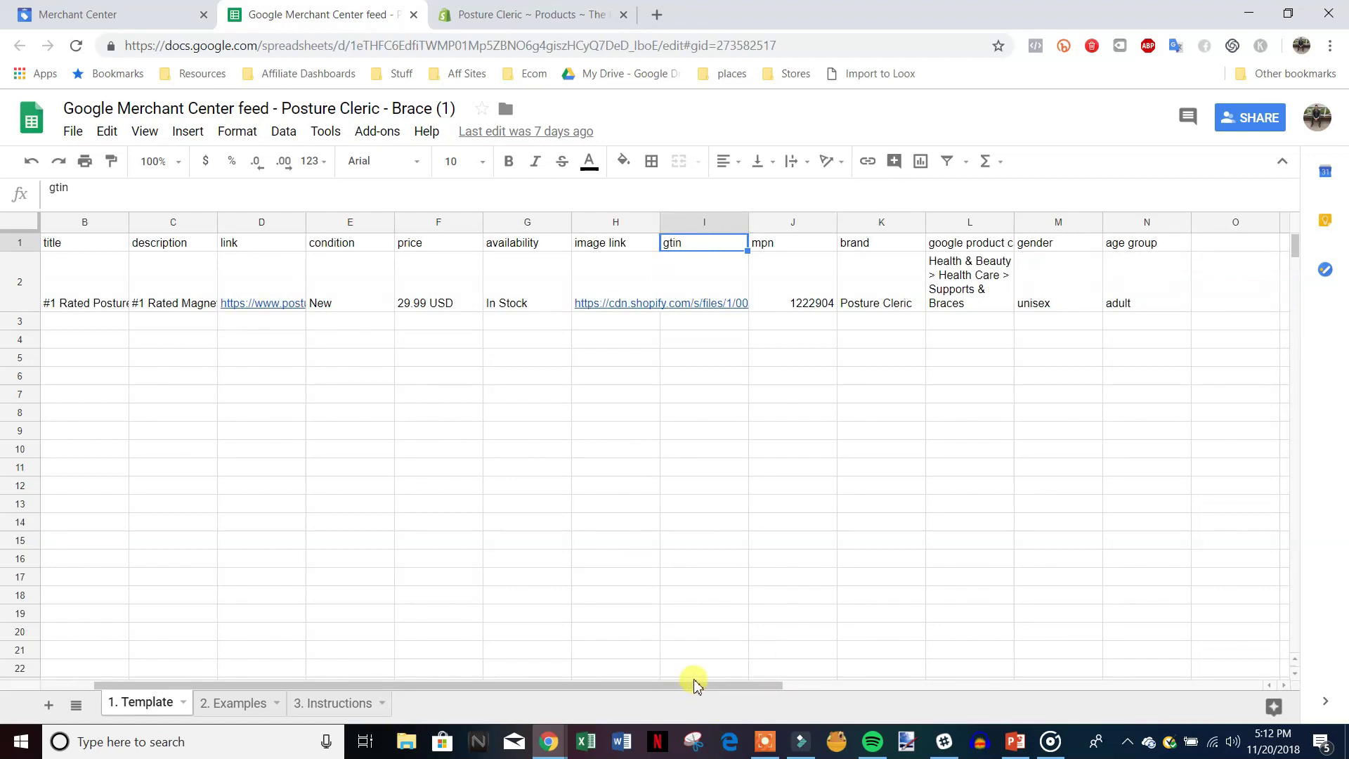
{"action": "left_click", "coordinate": [795, 239]}
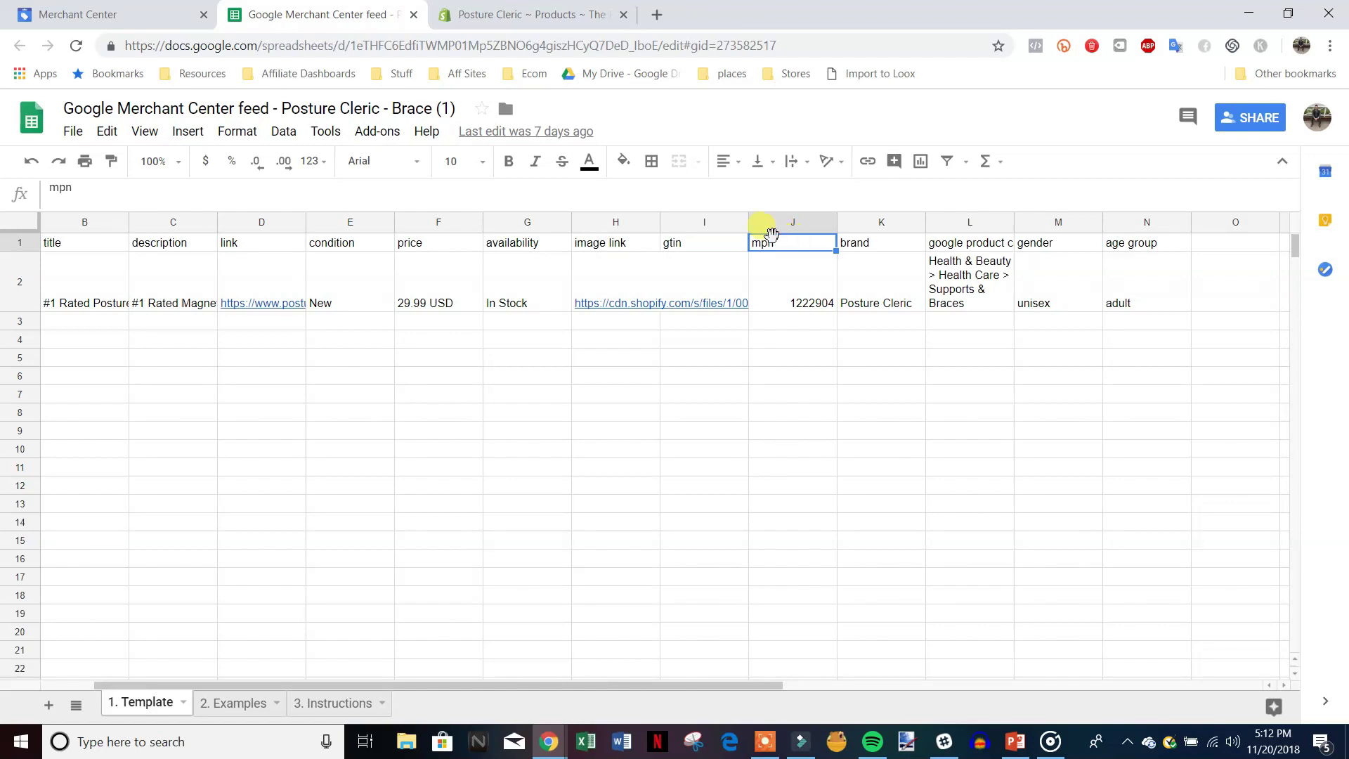
{"action": "left_click", "coordinate": [655, 278]}
{"action": "left_click", "coordinate": [723, 278]}
{"action": "left_click", "coordinate": [789, 272]}
{"action": "left_click", "coordinate": [719, 277]}
{"action": "left_click", "coordinate": [767, 273]}
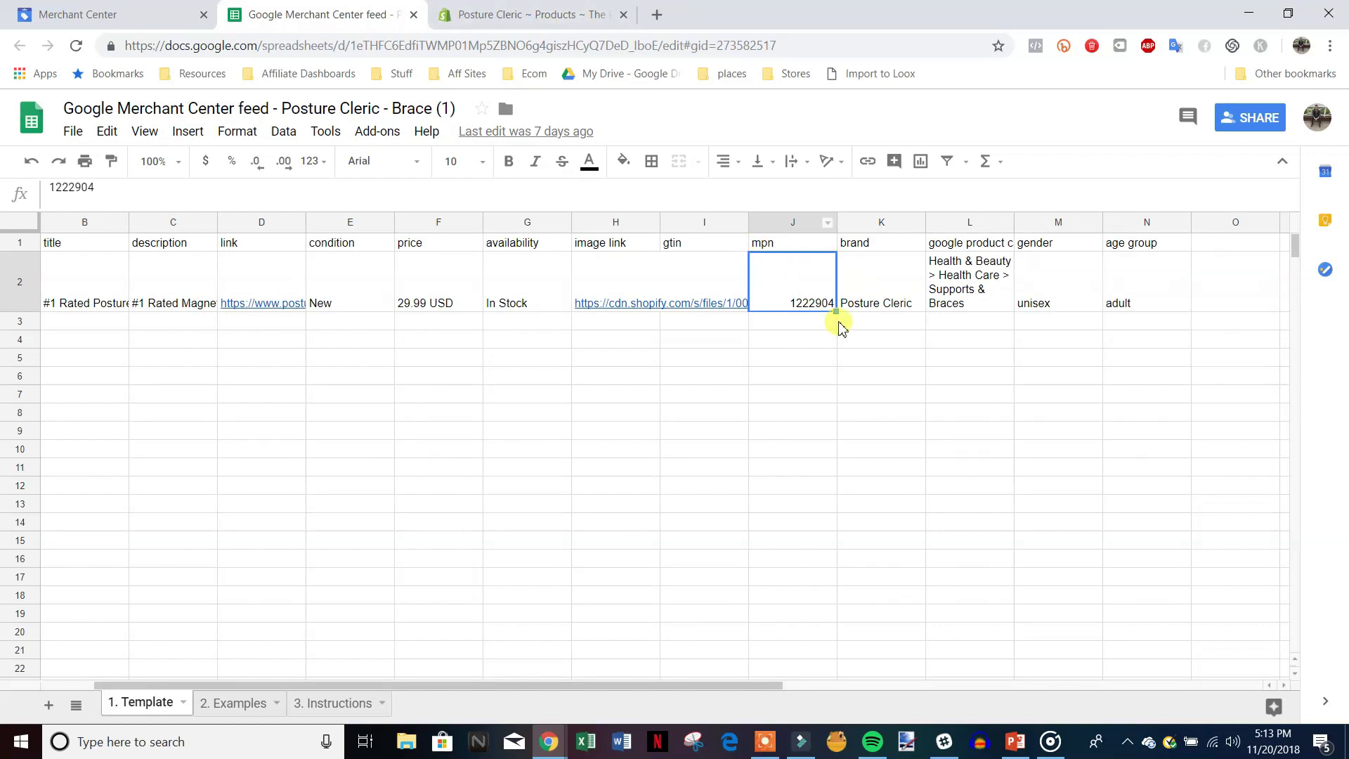
Step: Check the numeric part of the black size S variant's SKU in Shopify against the feed's mpn entry
{"action": "left_click", "coordinate": [555, 13]}
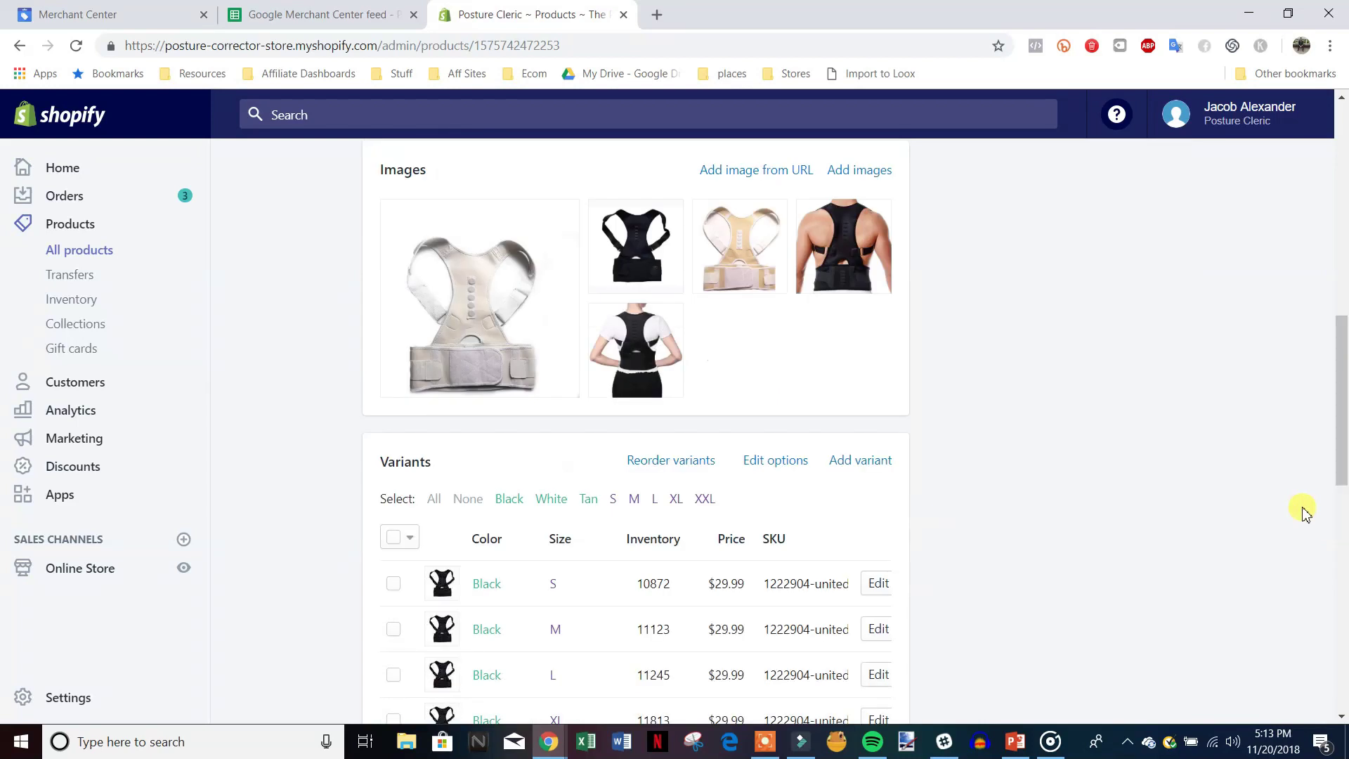
{"action": "scroll", "coordinate": [1303, 513], "scroll_direction": "down", "scroll_amount": 5}
{"action": "left_click", "coordinate": [804, 235]}
{"action": "left_click", "coordinate": [809, 240]}
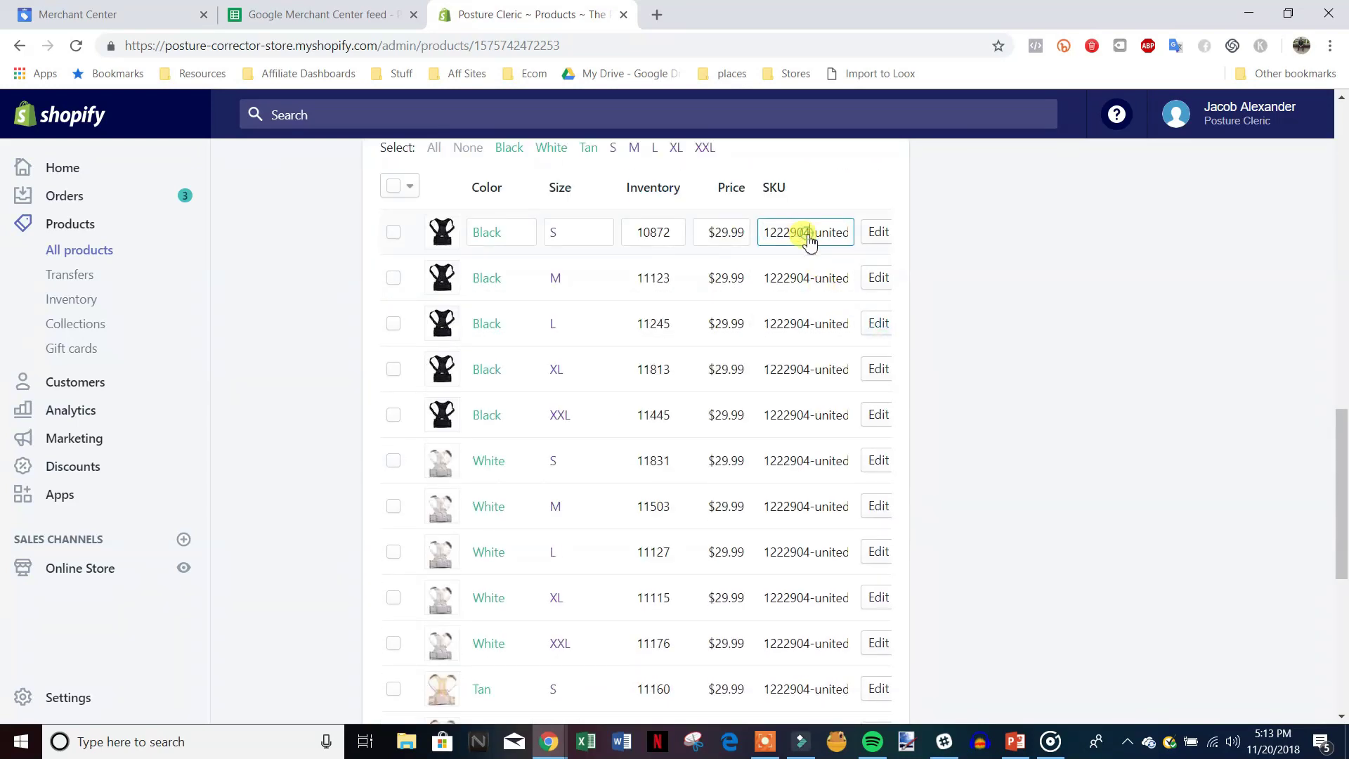
{"action": "left_click_drag", "start_coordinate": [809, 240], "coordinate": [743, 241]}
Step: Return to the feed sheet and review its brand and google product category entries
{"action": "left_click", "coordinate": [352, 11]}
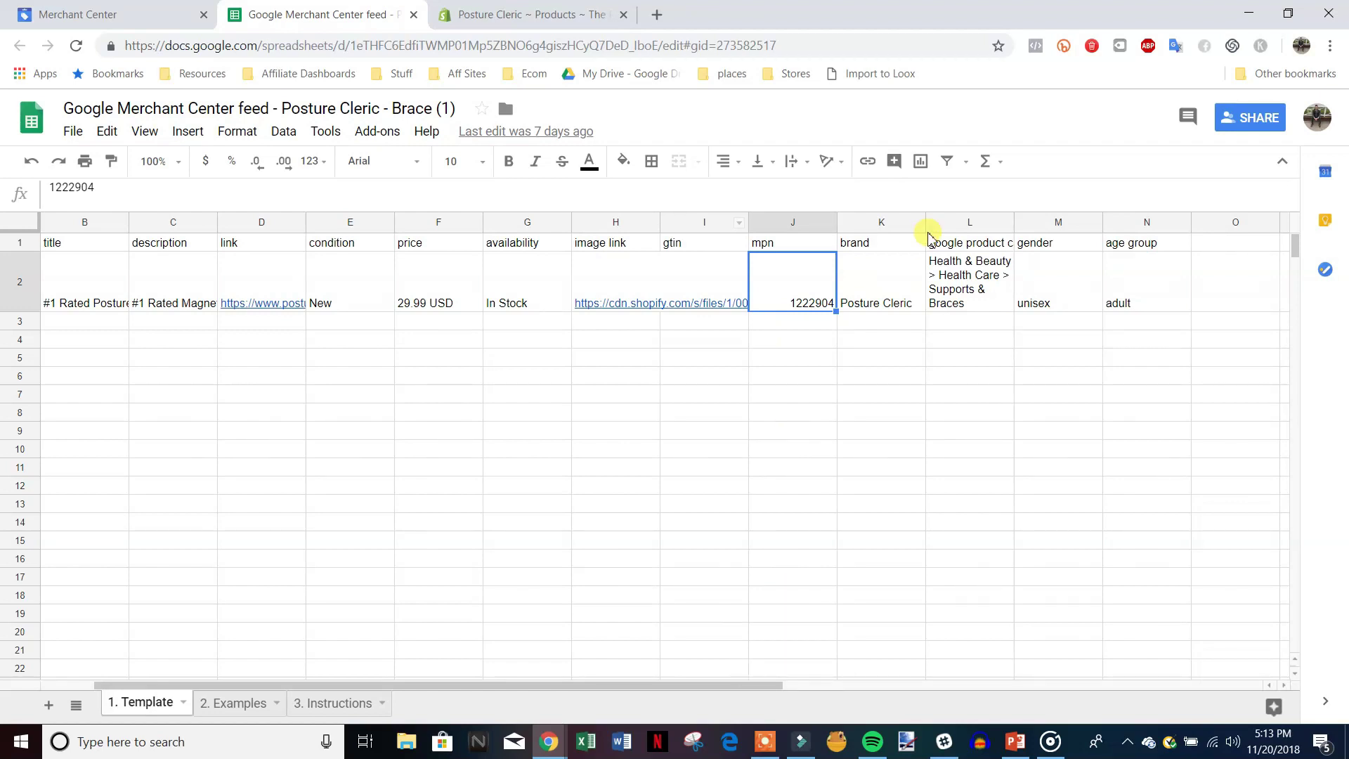
{"action": "left_click", "coordinate": [885, 284]}
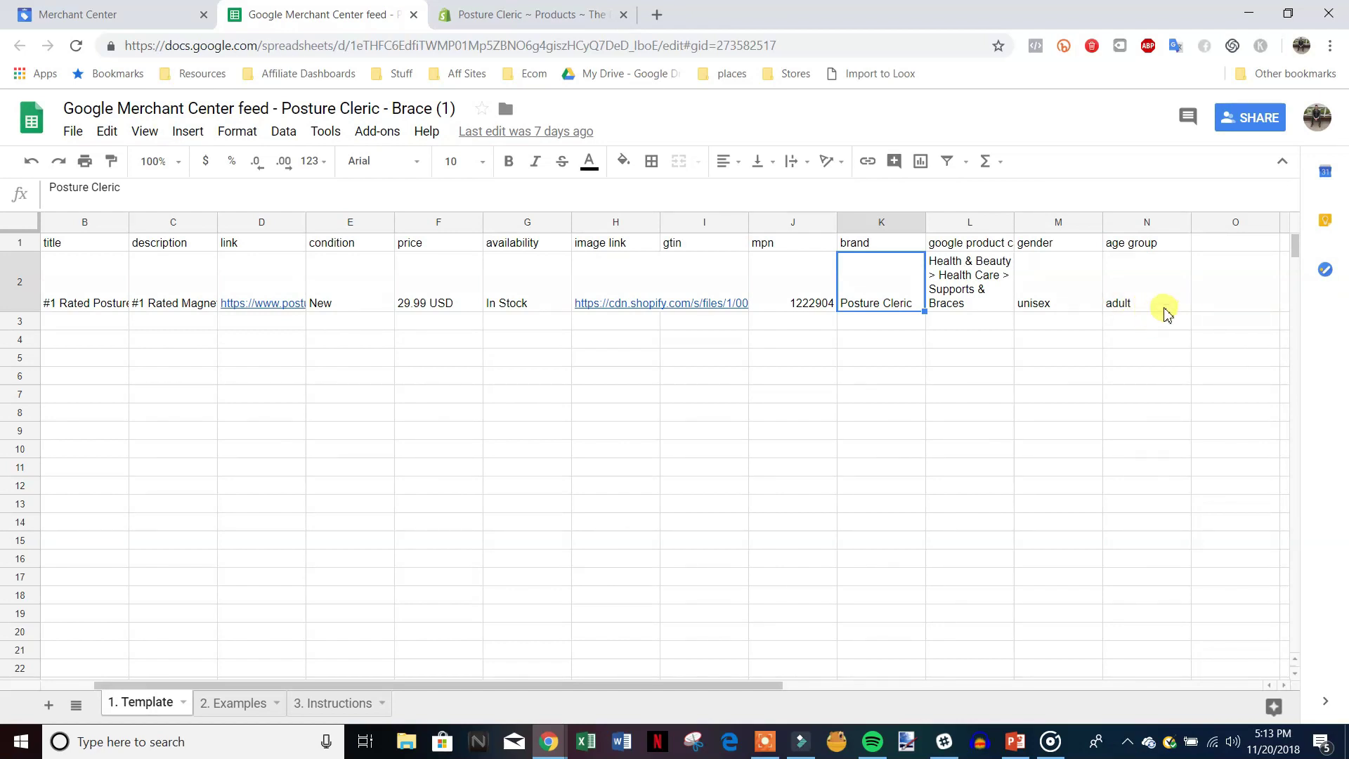
{"action": "left_click", "coordinate": [973, 269]}
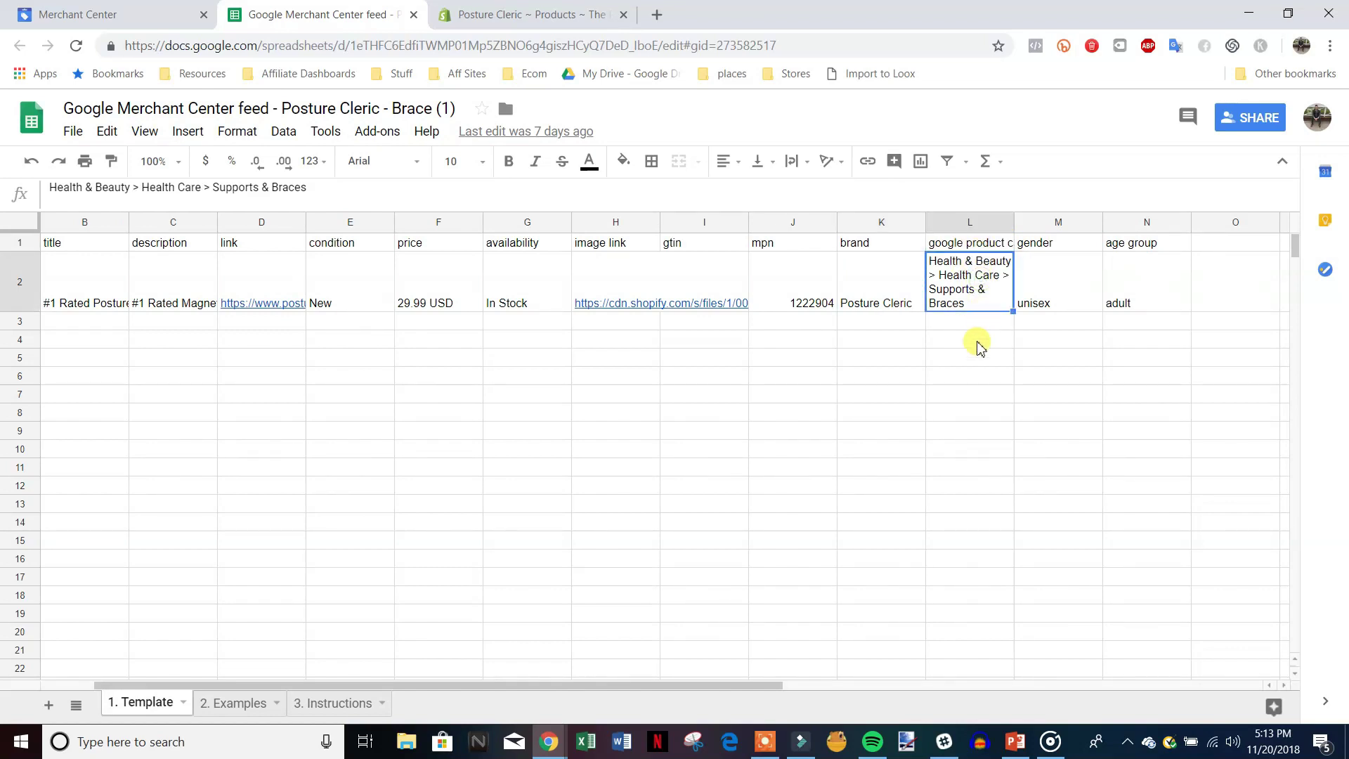
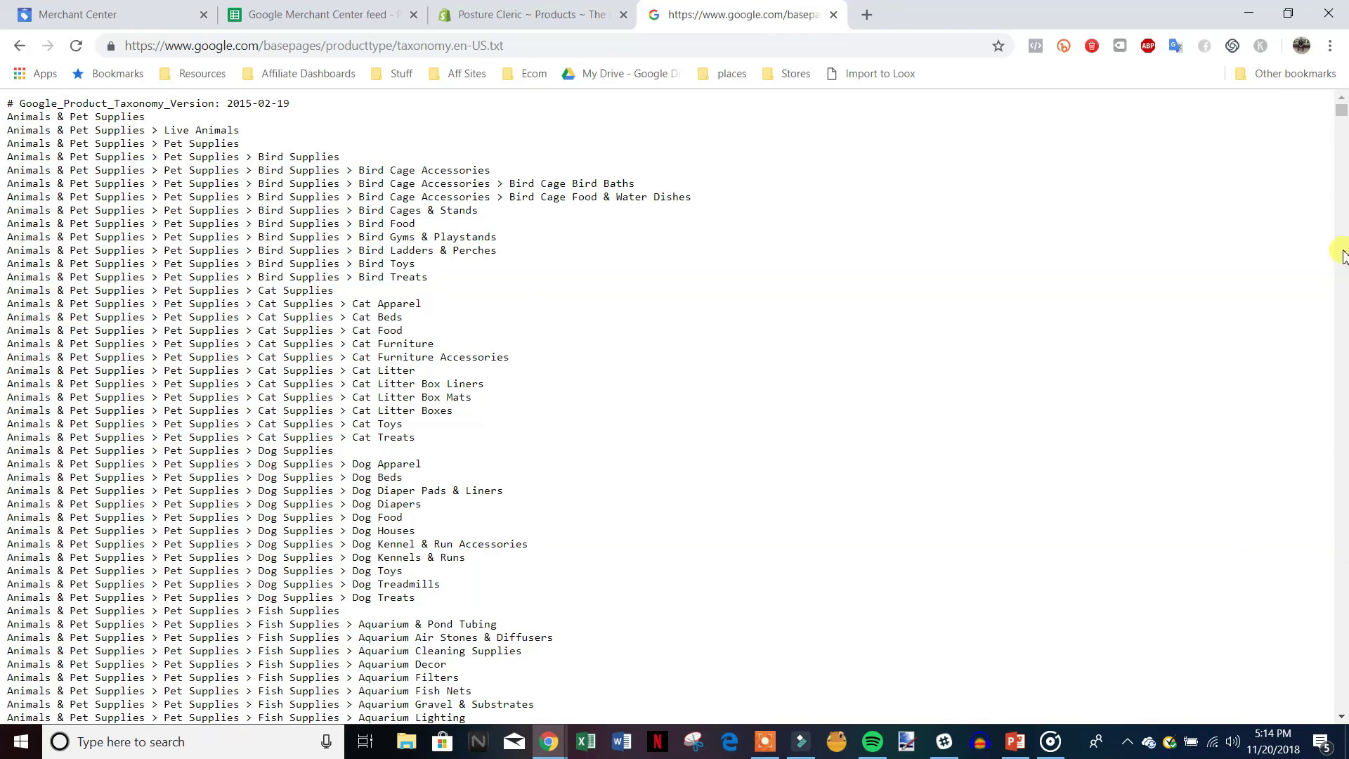
Step: Skim the Google product taxonomy list and compare it with the feed's google product category entry
{"action": "scroll", "coordinate": [171, 330], "scroll_direction": "down", "scroll_amount": 6}
{"action": "scroll", "coordinate": [229, 364], "scroll_direction": "down", "scroll_amount": 8}
{"action": "scroll", "coordinate": [238, 363], "scroll_direction": "up", "scroll_amount": 14}
{"action": "left_click", "coordinate": [537, 13]}
{"action": "left_click", "coordinate": [365, 9]}
{"action": "left_click", "coordinate": [738, 14]}
Step: Search the Google product taxonomy for "brace" and locate the Health & Beauty > Health Care > Supports & Braces category
{"action": "key", "text": "ctrl+f"}
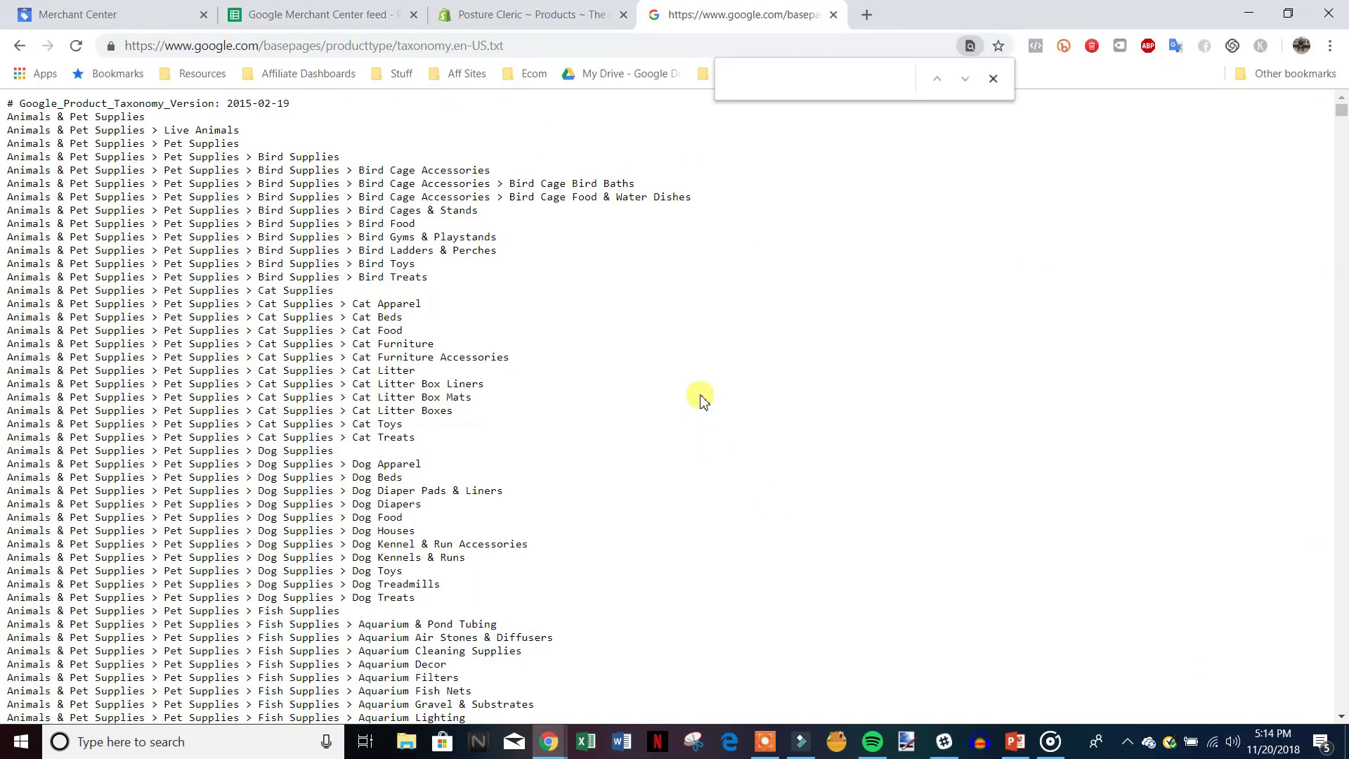
{"action": "type", "text": "brace"}
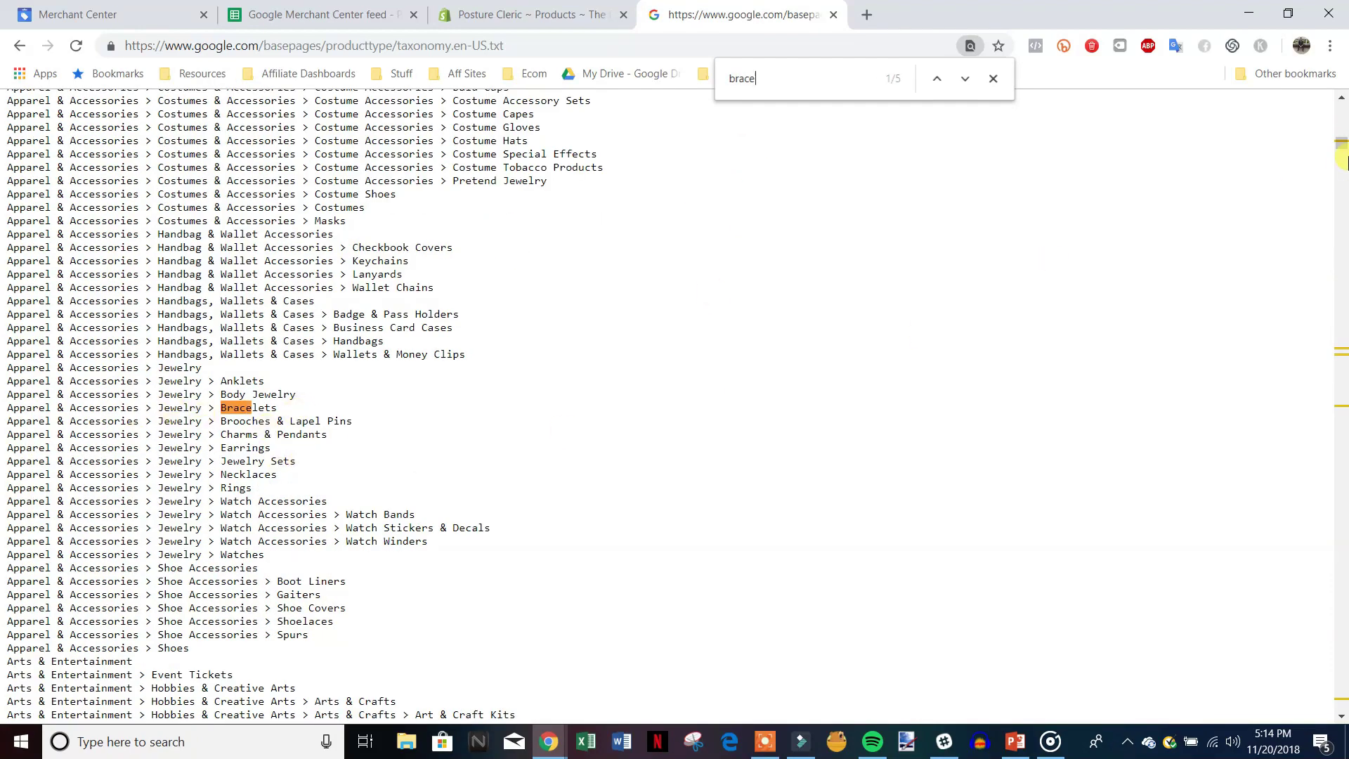
{"action": "left_click_drag", "start_coordinate": [1342, 146], "coordinate": [1341, 355]}
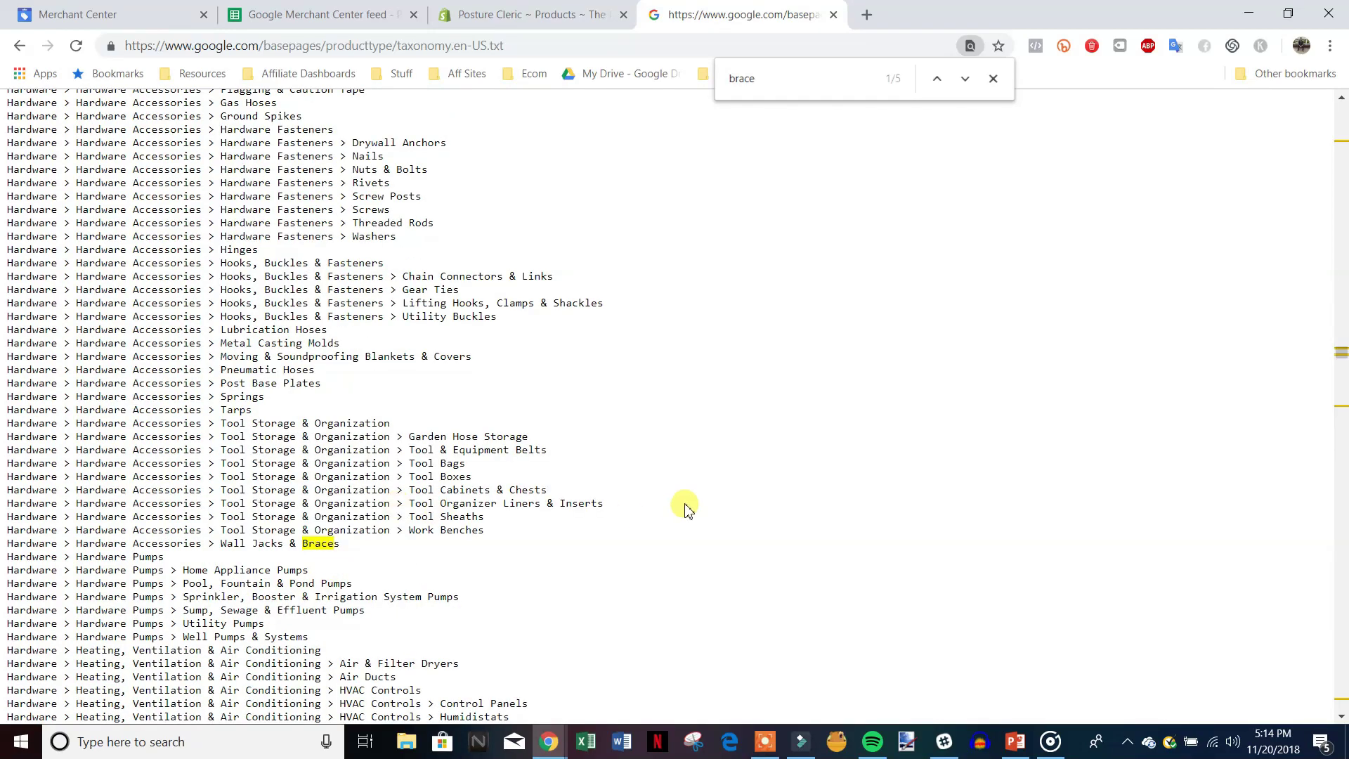
{"action": "scroll", "coordinate": [688, 504], "scroll_direction": "down", "scroll_amount": 6}
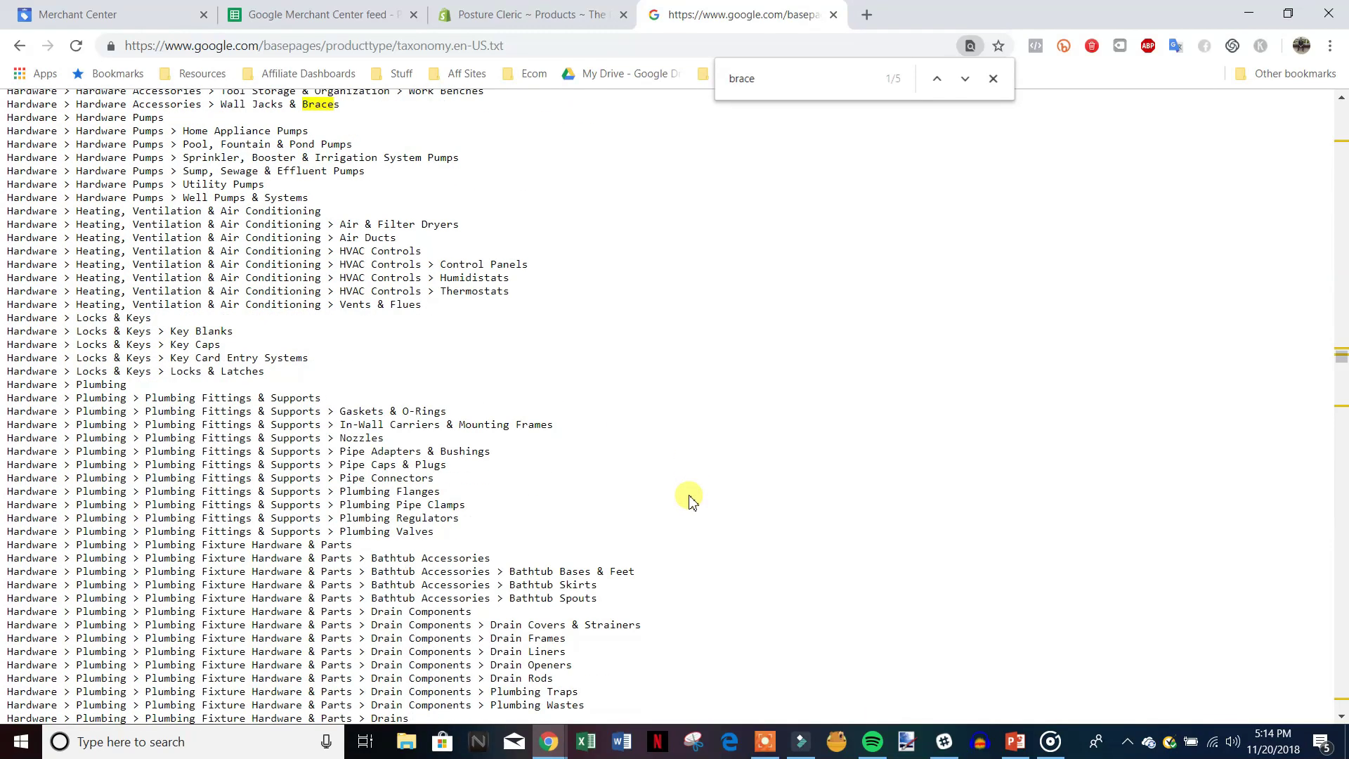
{"action": "scroll", "coordinate": [688, 499], "scroll_direction": "down", "scroll_amount": 2}
{"action": "scroll", "coordinate": [687, 498], "scroll_direction": "up", "scroll_amount": 14}
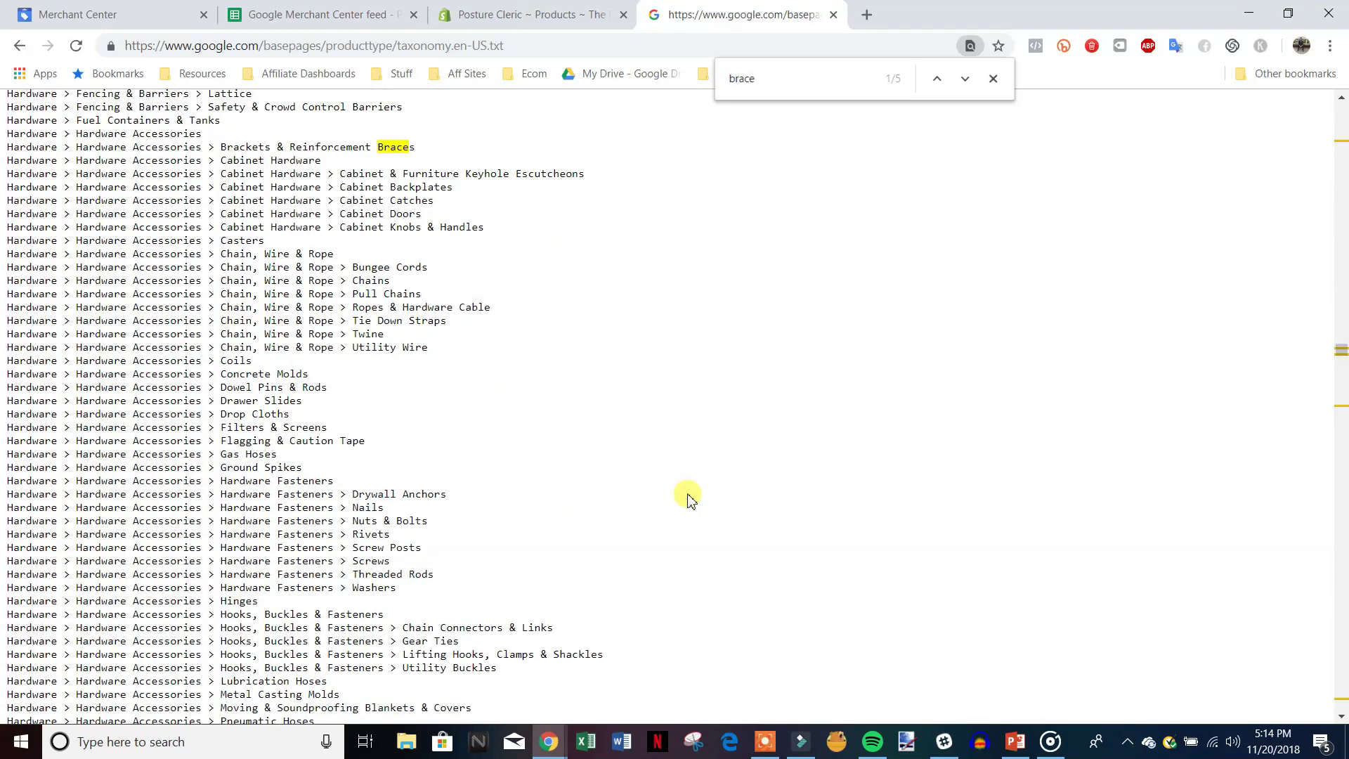
{"action": "scroll", "coordinate": [617, 443], "scroll_direction": "up", "scroll_amount": 1}
{"action": "scroll", "coordinate": [847, 645], "scroll_direction": "down", "scroll_amount": 2}
{"action": "scroll", "coordinate": [848, 645], "scroll_direction": "down", "scroll_amount": 20}
{"action": "scroll", "coordinate": [869, 562], "scroll_direction": "down", "scroll_amount": 20}
{"action": "scroll", "coordinate": [869, 571], "scroll_direction": "down", "scroll_amount": 5}
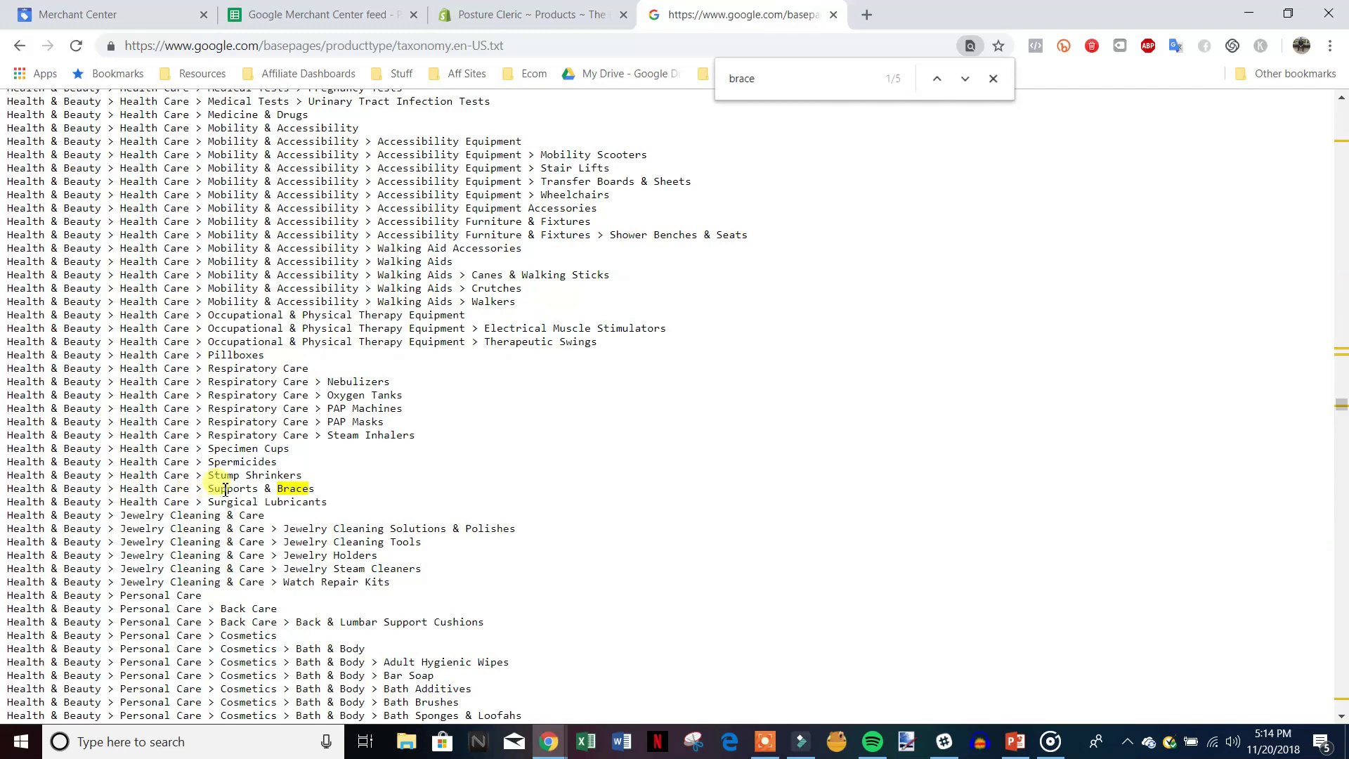
{"action": "left_click", "coordinate": [590, 17]}
{"action": "left_click", "coordinate": [722, 17]}
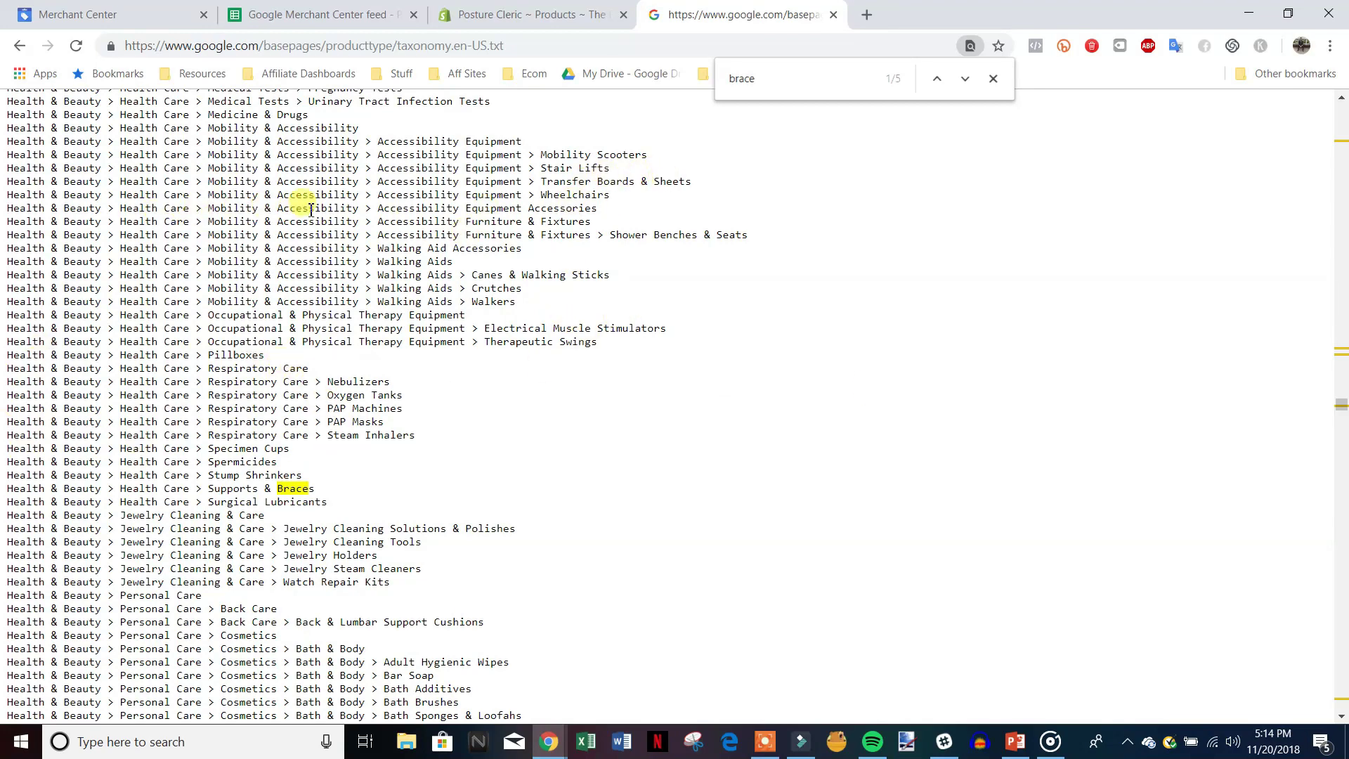
Step: Examine the Health Care taxonomy lines for Fitness & Nutrition and Mobility & Accessibility, down to Mobility Scooters
{"action": "scroll", "coordinate": [220, 316], "scroll_direction": "up", "scroll_amount": 5}
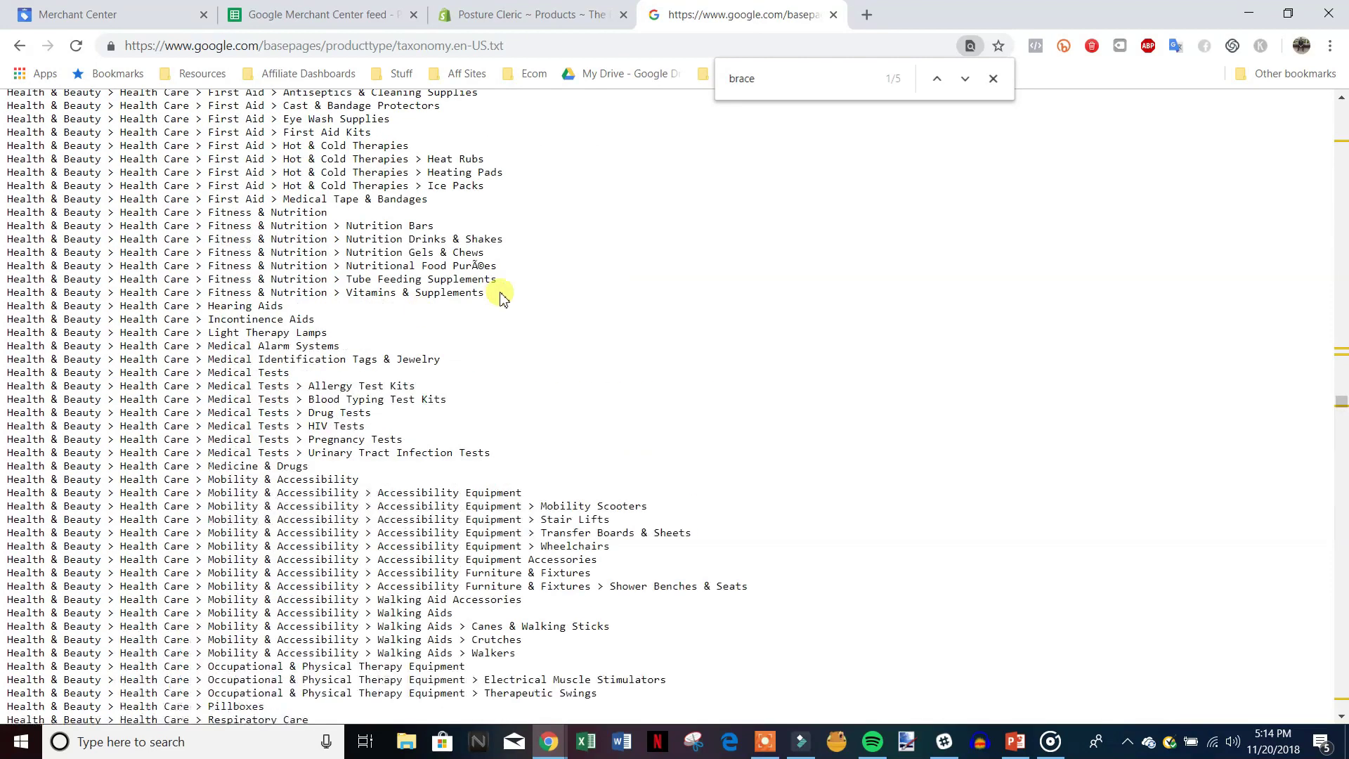
{"action": "left_click_drag", "start_coordinate": [11, 214], "coordinate": [330, 214]}
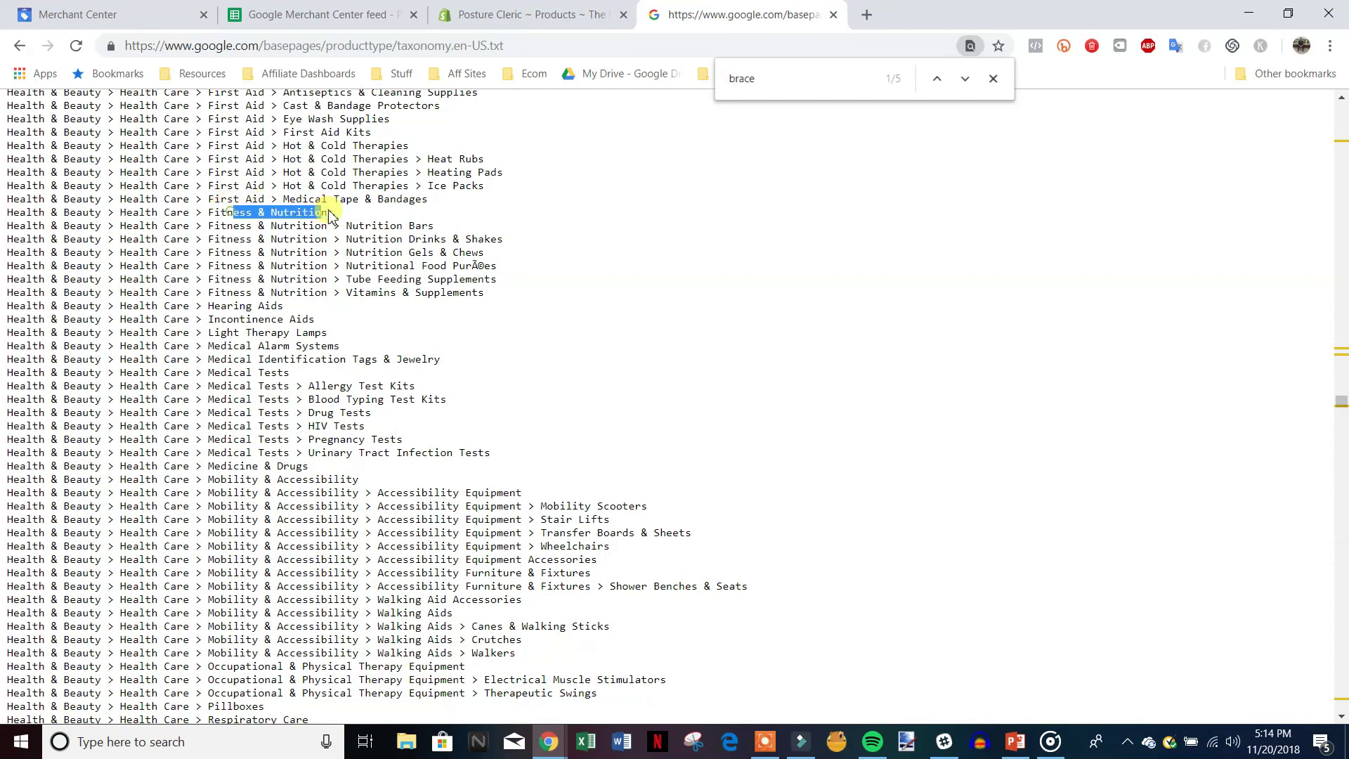
{"action": "left_click_drag", "start_coordinate": [414, 225], "coordinate": [370, 226]}
{"action": "scroll", "coordinate": [207, 457], "scroll_direction": "down", "scroll_amount": 1}
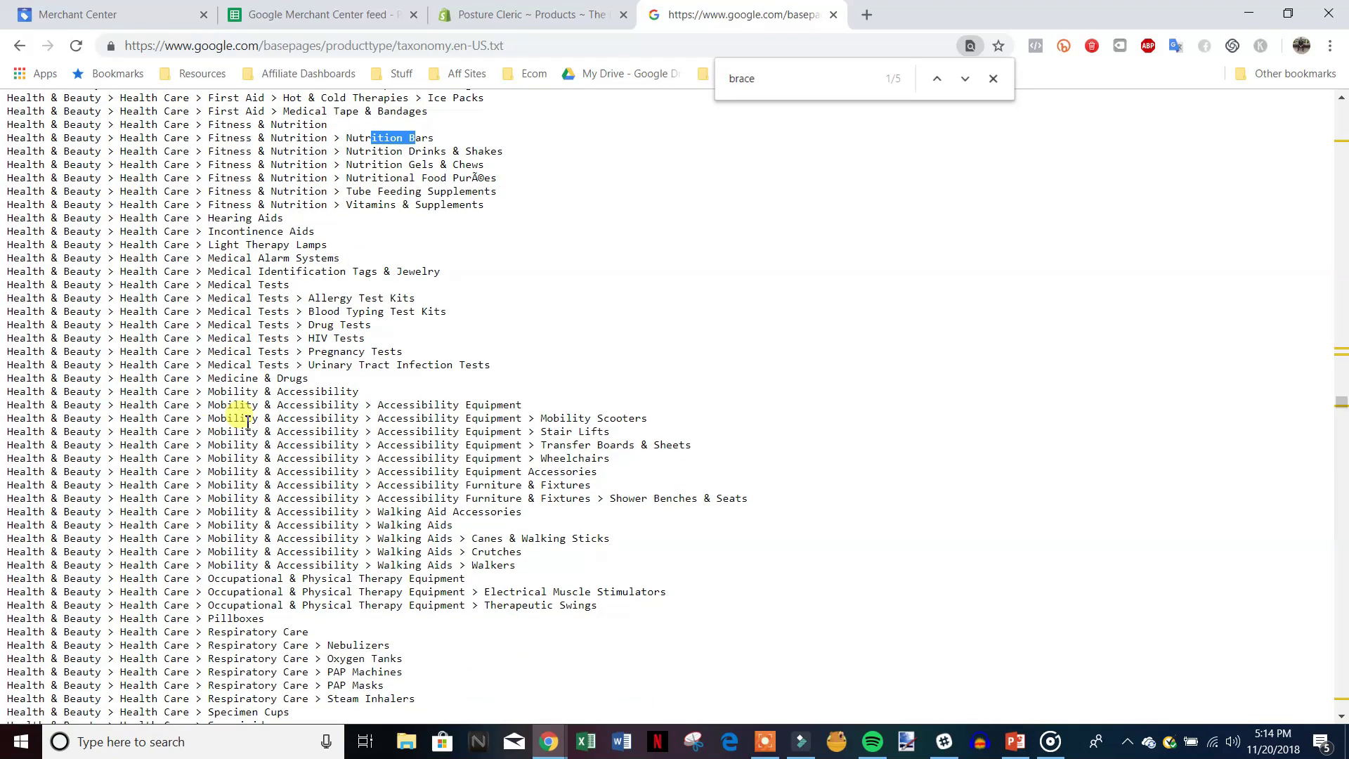
{"action": "left_click_drag", "start_coordinate": [63, 392], "coordinate": [355, 401]}
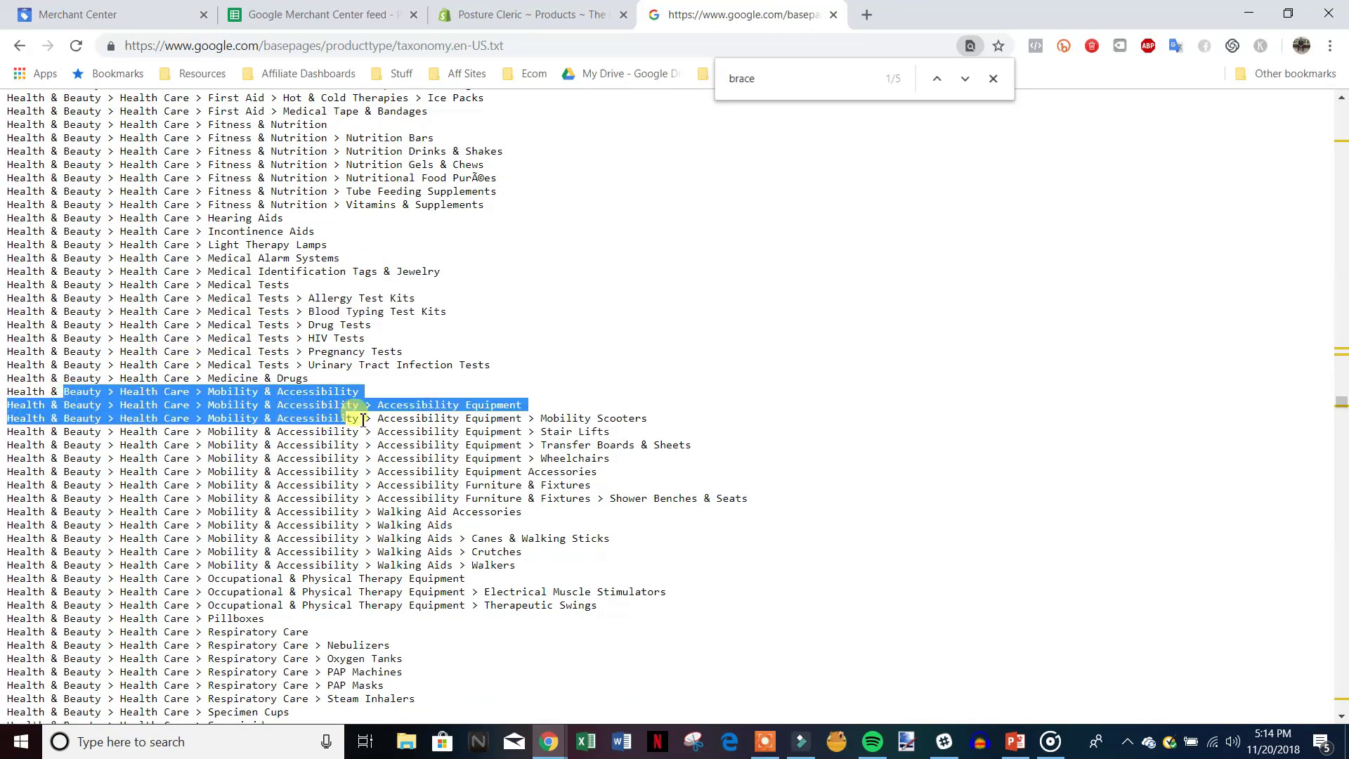
{"action": "left_click", "coordinate": [368, 407]}
{"action": "left_click_drag", "start_coordinate": [72, 420], "coordinate": [651, 424]}
{"action": "scroll", "coordinate": [1168, 394], "scroll_direction": "up", "scroll_amount": 5}
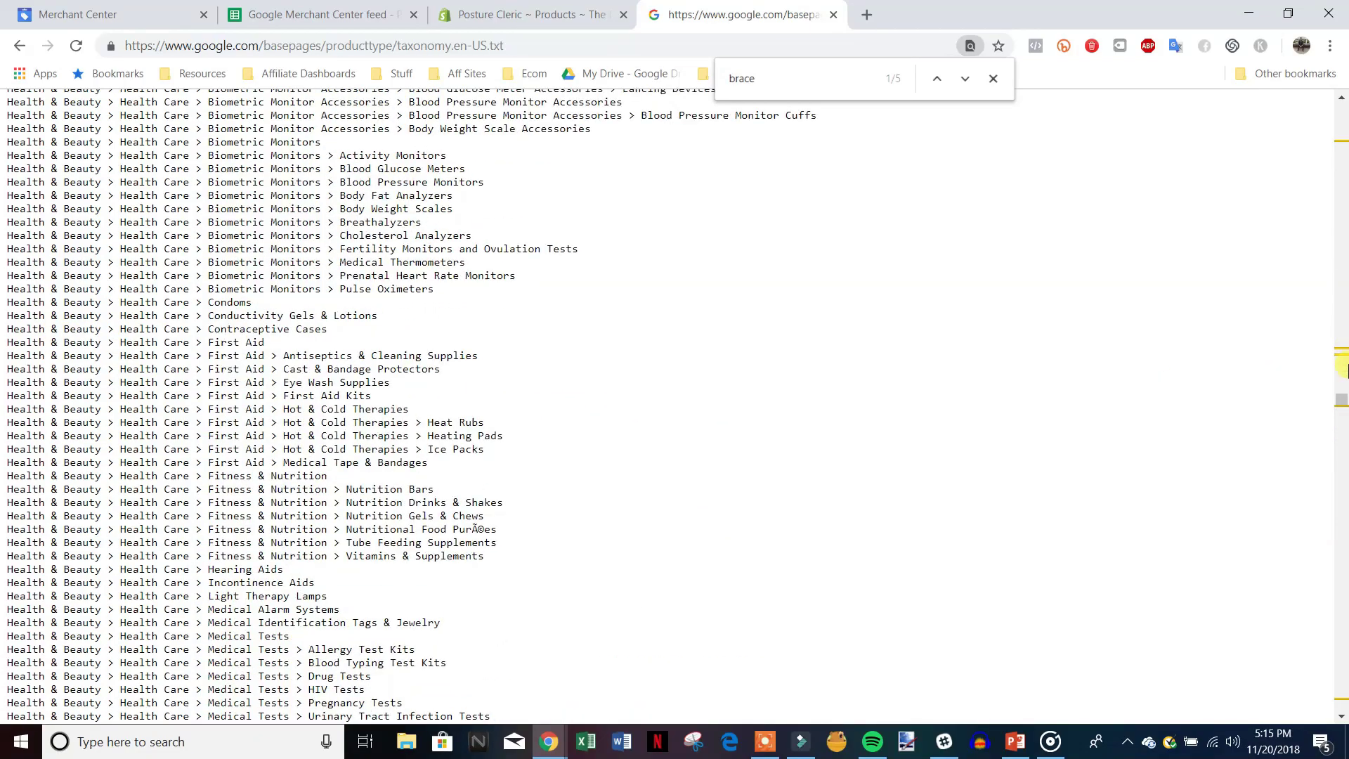
Step: Close the page search, highlight the full Gardening Scooters, Seats & Kneelers taxonomy line, and return to the feed sheet
{"action": "mouse_move", "coordinate": [1341, 406]}
{"action": "left_mouse_down"}
{"action": "mouse_move", "coordinate": [1342, 169]}
{"action": "mouse_move", "coordinate": [1341, 525]}
{"action": "left_mouse_up"}
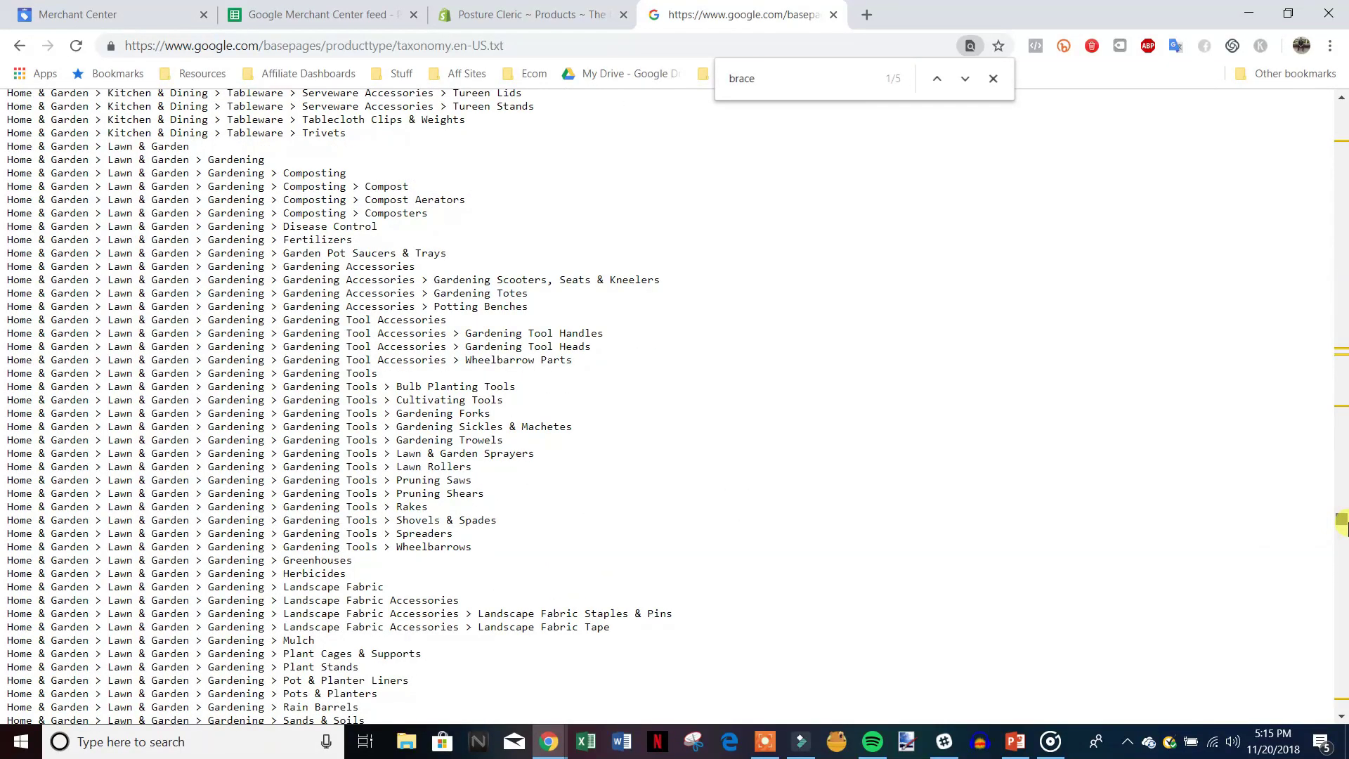
{"action": "left_click", "coordinate": [992, 78]}
{"action": "left_click_drag", "start_coordinate": [660, 280], "coordinate": [32, 279]}
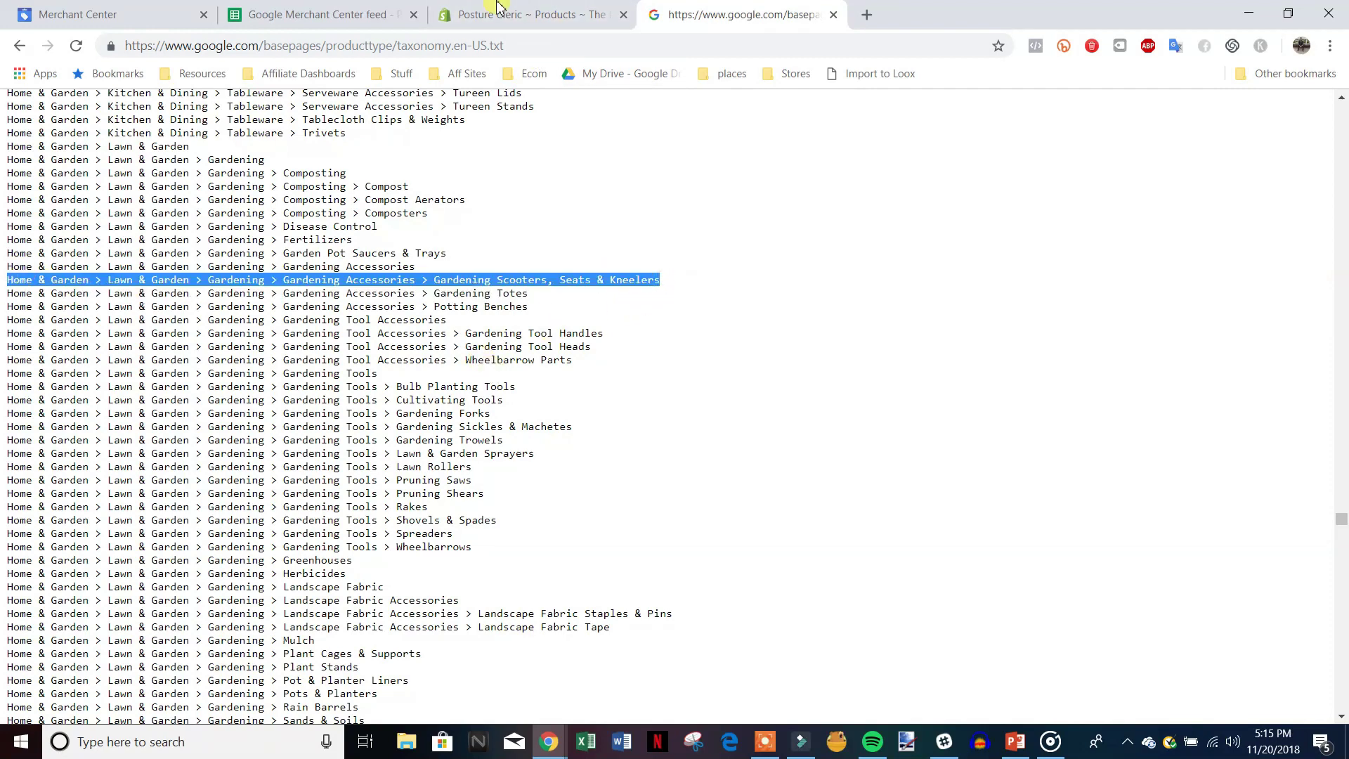
{"action": "left_click", "coordinate": [406, 10]}
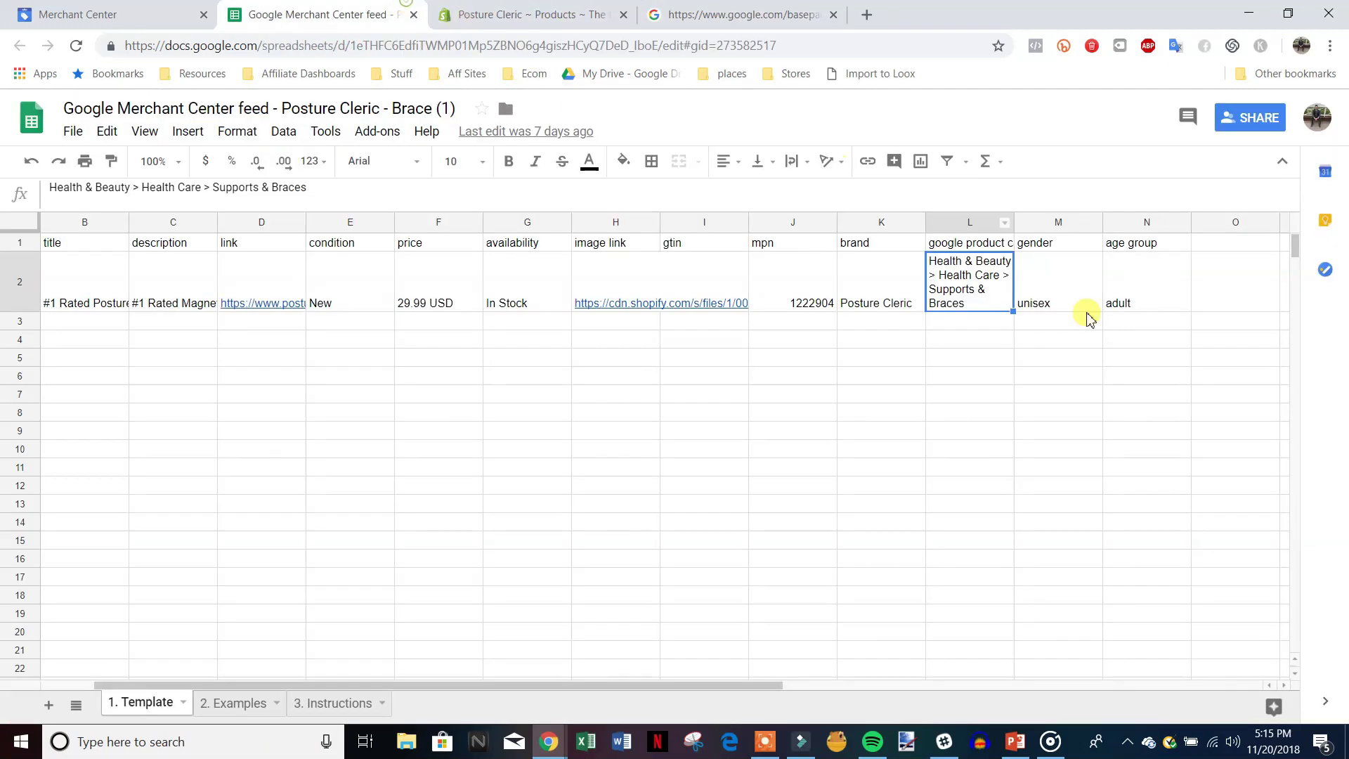
Step: Reopen the taxonomy list and examine the Home & Garden > Lawn & Garden categories from Outdoor Living to Watering & Irrigation
{"action": "left_click", "coordinate": [688, 9]}
{"action": "scroll", "coordinate": [555, 527], "scroll_direction": "down", "scroll_amount": 6}
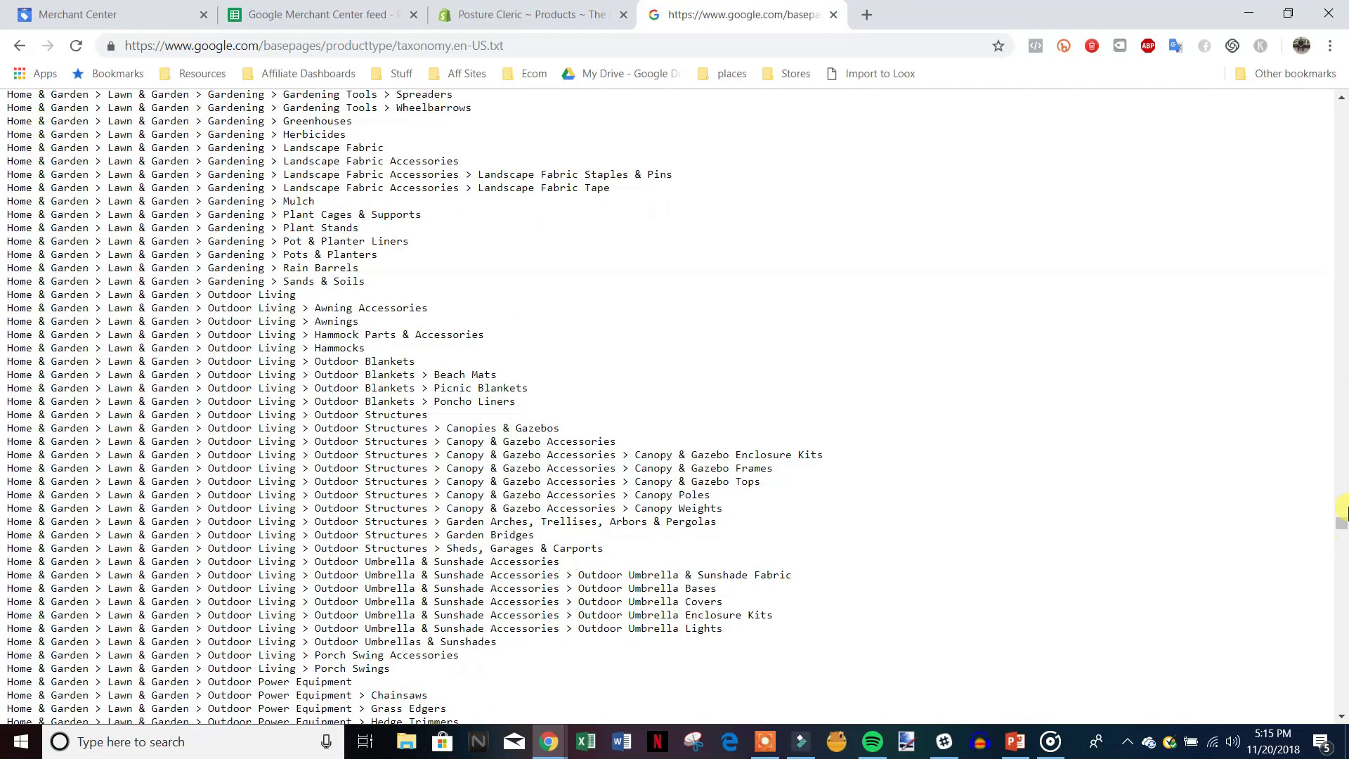
{"action": "left_click_drag", "start_coordinate": [33, 428], "coordinate": [56, 427]}
{"action": "scroll", "coordinate": [218, 271], "scroll_direction": "down", "scroll_amount": 15}
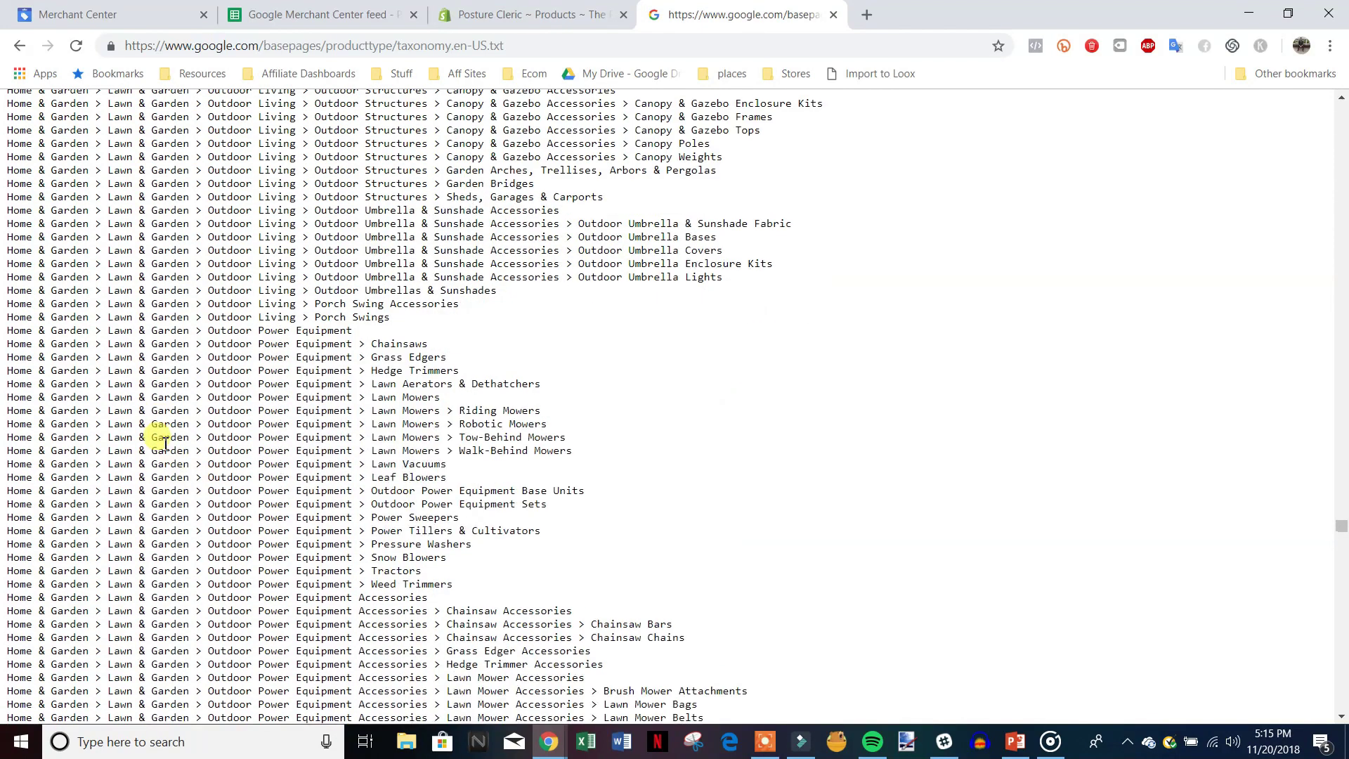
{"action": "scroll", "coordinate": [120, 455], "scroll_direction": "down", "scroll_amount": 10}
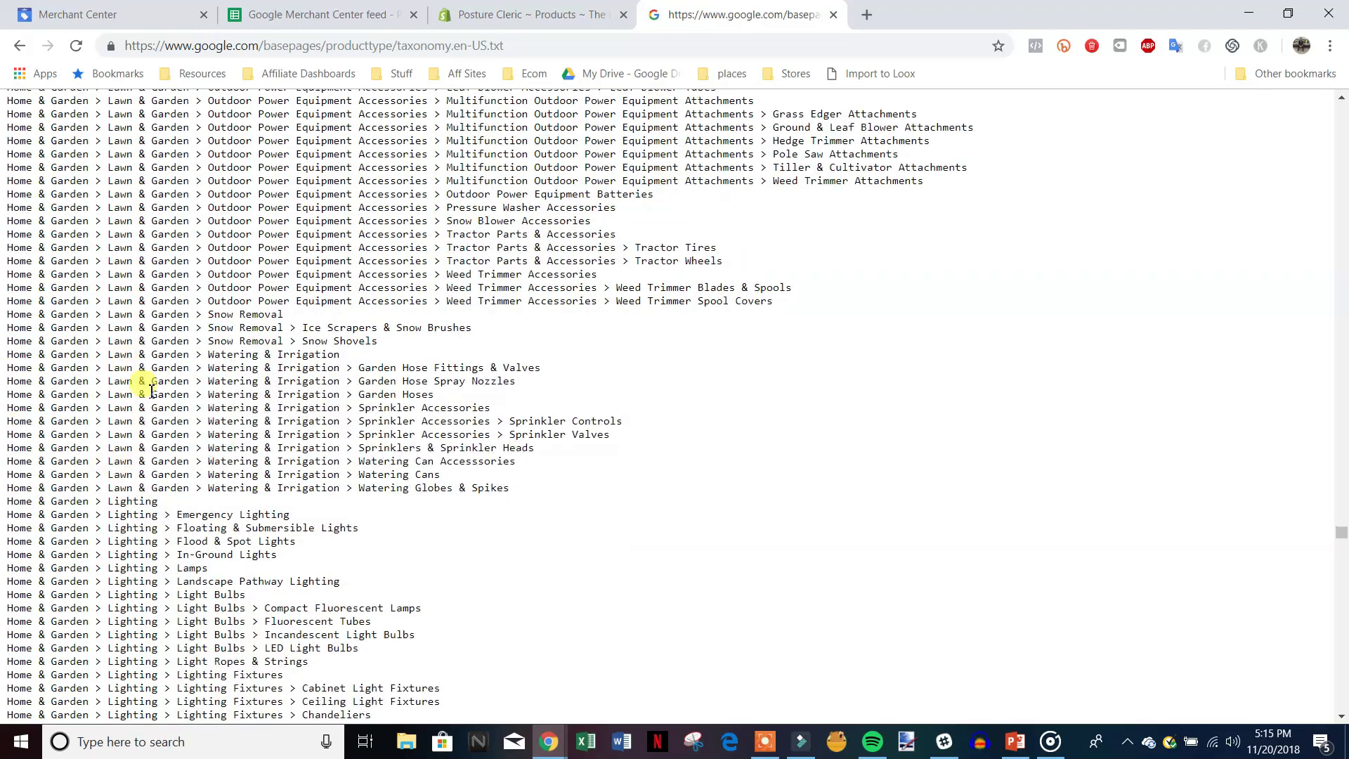
{"action": "scroll", "coordinate": [391, 518], "scroll_direction": "up", "scroll_amount": 8}
{"action": "scroll", "coordinate": [175, 214], "scroll_direction": "up", "scroll_amount": 1}
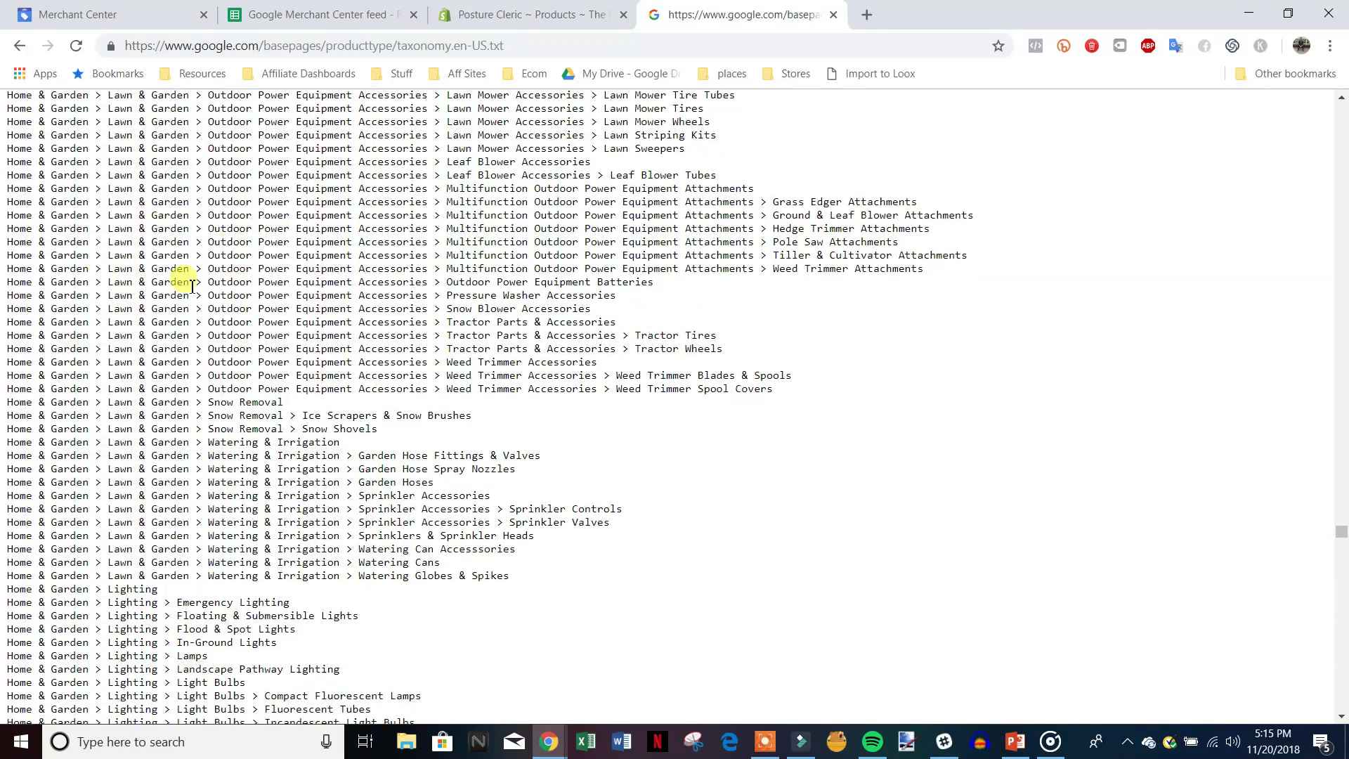
{"action": "scroll", "coordinate": [1342, 324], "scroll_direction": "up", "scroll_amount": 2}
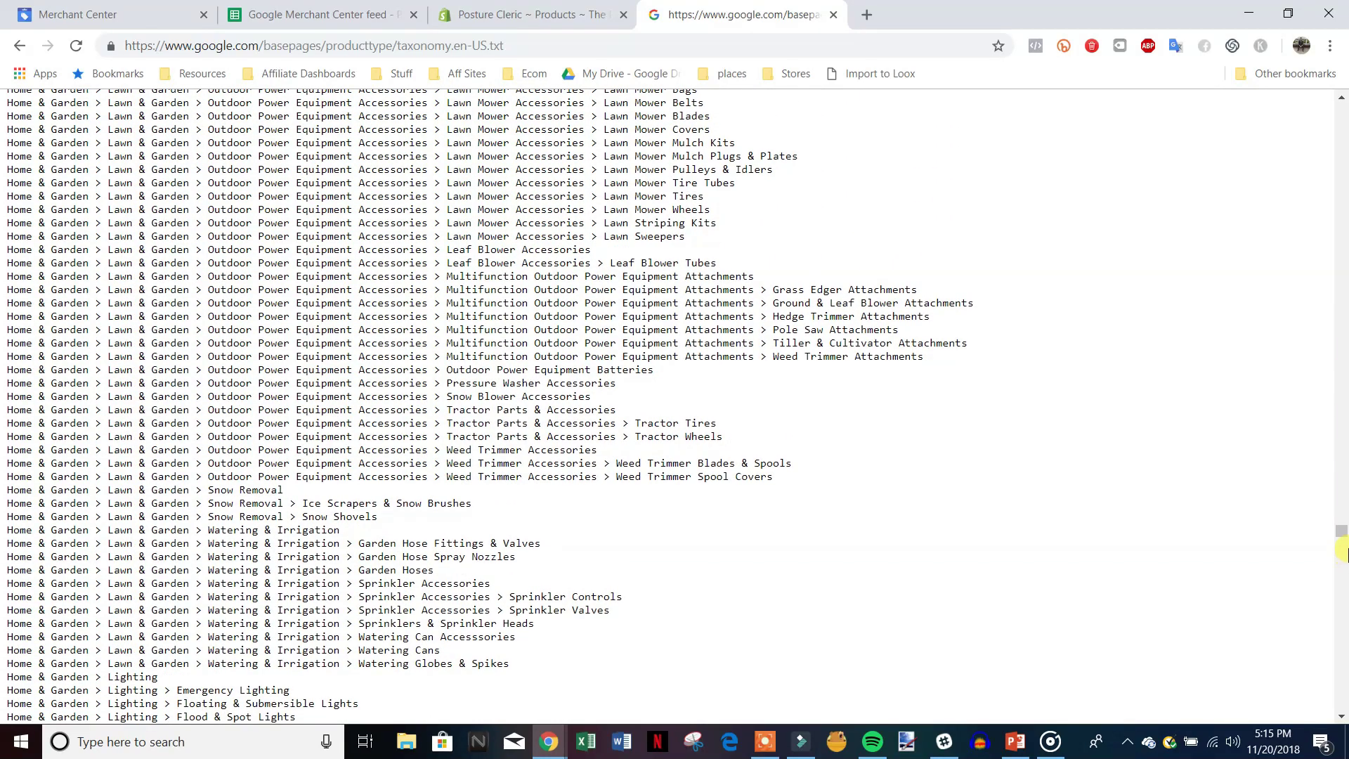
Step: Find the Baby & Toddler categories, highlight the full Baby Walkers & Entertainers line, and return to the feed sheet
{"action": "mouse_move", "coordinate": [1342, 534]}
{"action": "left_mouse_down"}
{"action": "mouse_move", "coordinate": [1341, 706]}
{"action": "mouse_move", "coordinate": [1342, 98]}
{"action": "mouse_move", "coordinate": [1343, 220]}
{"action": "left_mouse_up"}
{"action": "scroll", "coordinate": [9, 512], "scroll_direction": "up", "scroll_amount": 12}
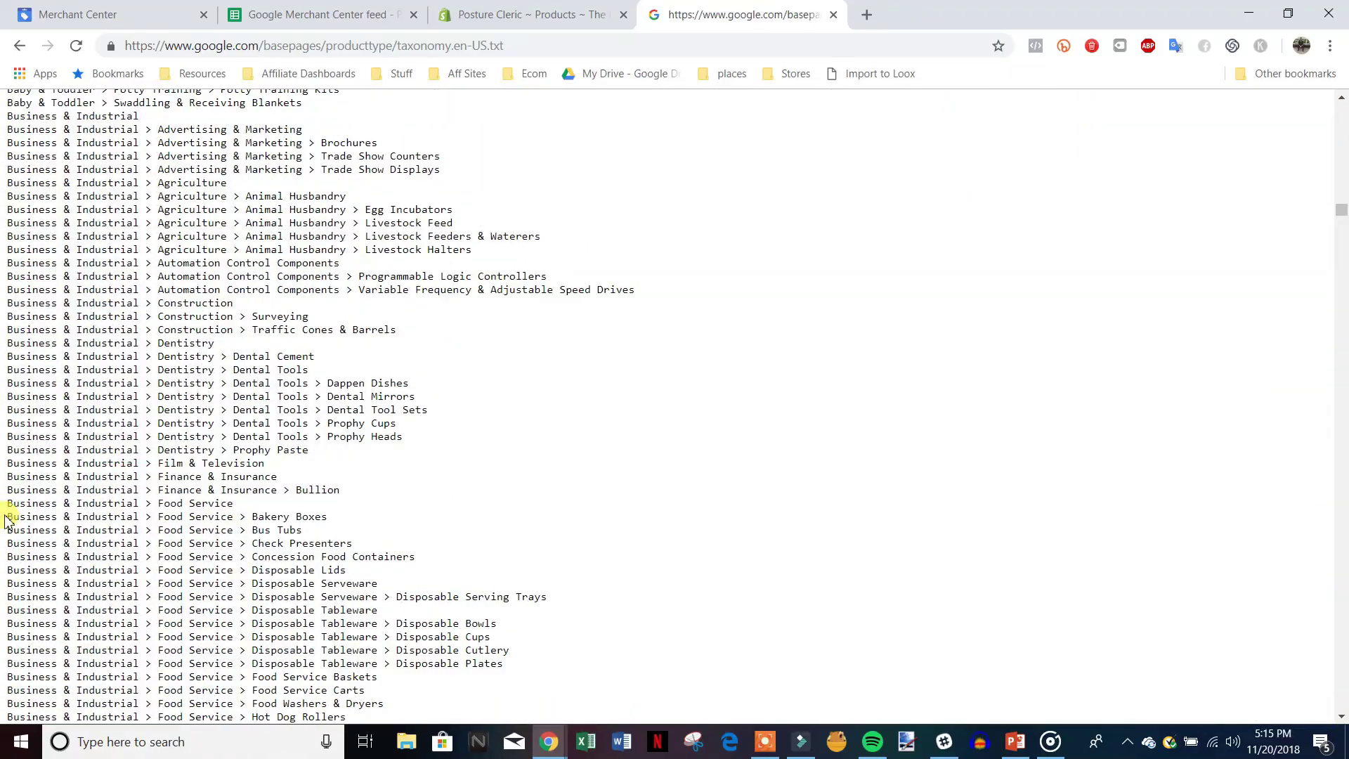
{"action": "scroll", "coordinate": [274, 590], "scroll_direction": "up", "scroll_amount": 10}
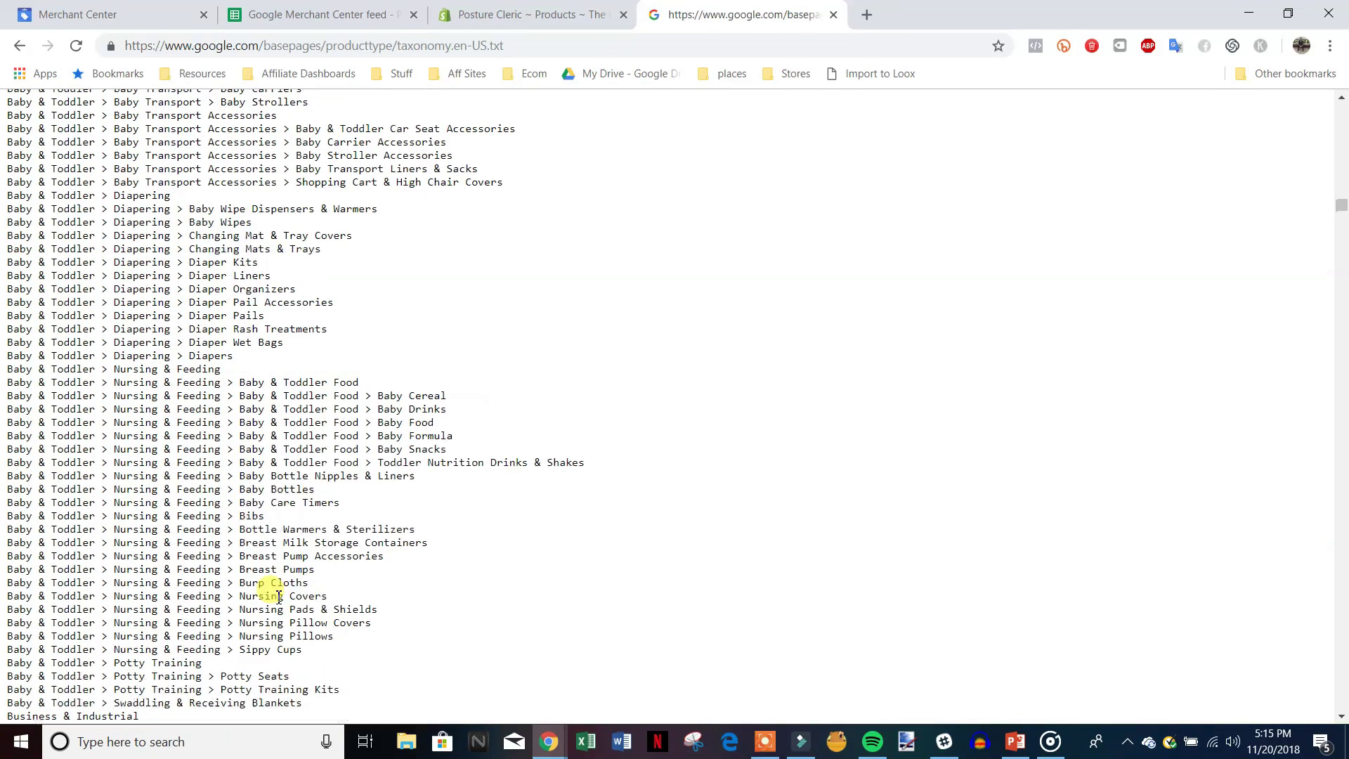
{"action": "scroll", "coordinate": [399, 467], "scroll_direction": "down", "scroll_amount": 3}
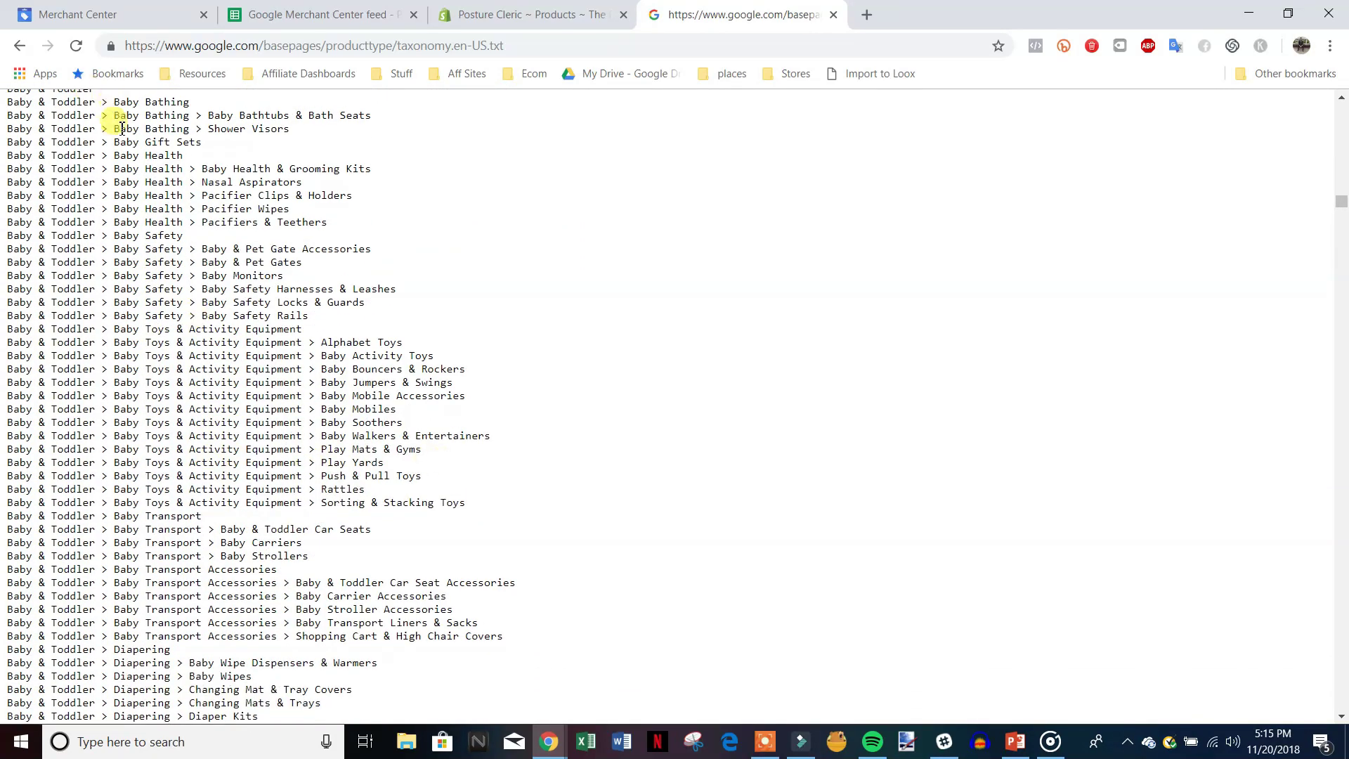
{"action": "left_click_drag", "start_coordinate": [9, 435], "coordinate": [361, 439]}
{"action": "left_click_drag", "start_coordinate": [503, 431], "coordinate": [8, 436]}
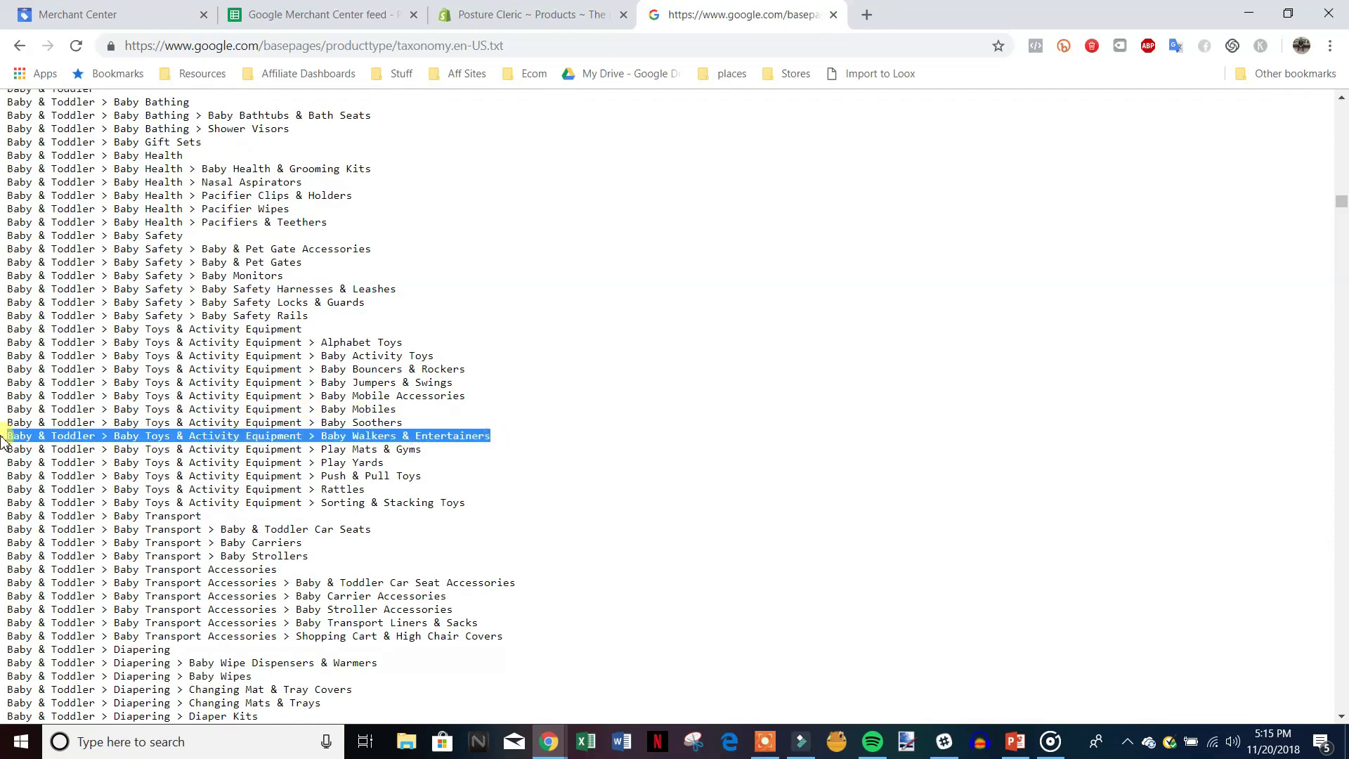
{"action": "left_click", "coordinate": [280, 436]}
{"action": "left_click", "coordinate": [319, 14]}
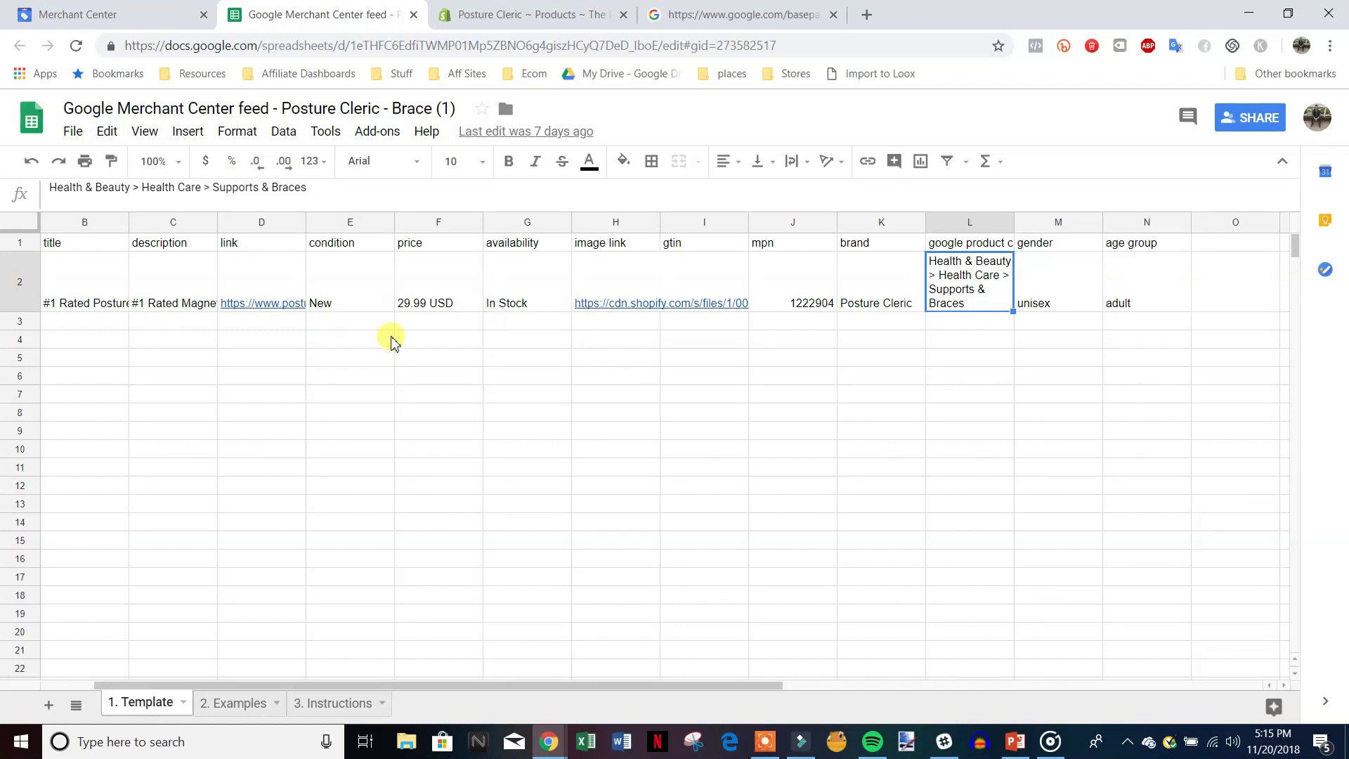
Step: Check the description and title cells of the product row, close the feed sheet, and return to the Merchant Center feeds page
{"action": "left_click", "coordinate": [169, 274]}
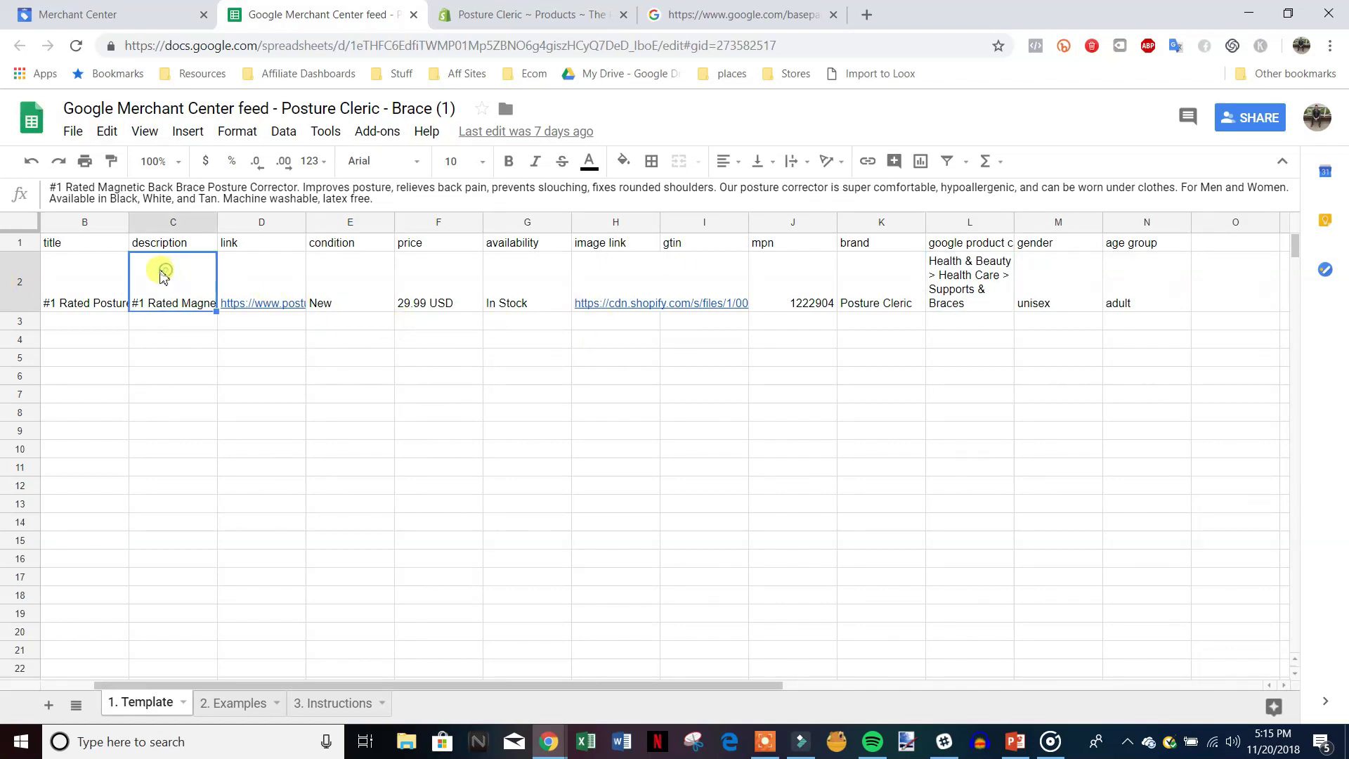
{"action": "left_click", "coordinate": [104, 272]}
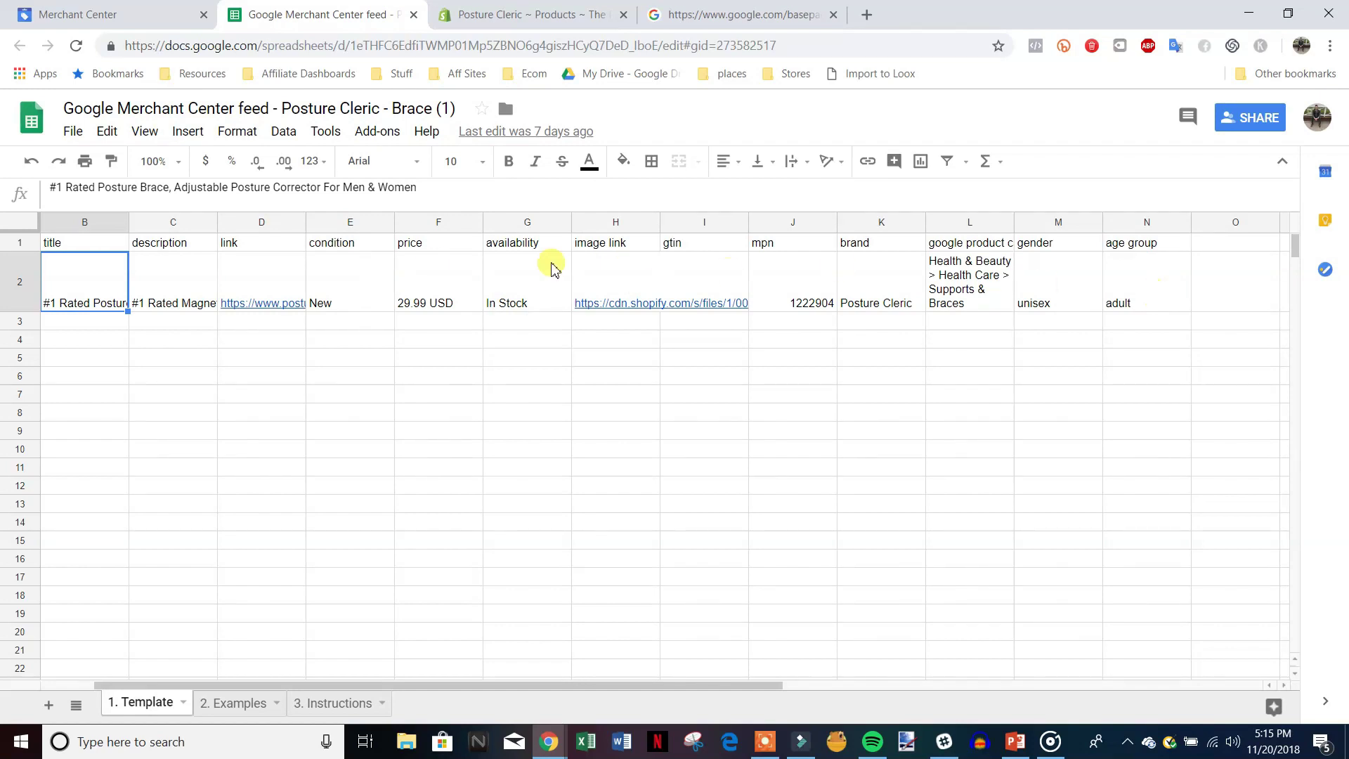
{"action": "left_click", "coordinate": [413, 15]}
{"action": "left_click", "coordinate": [147, 10]}
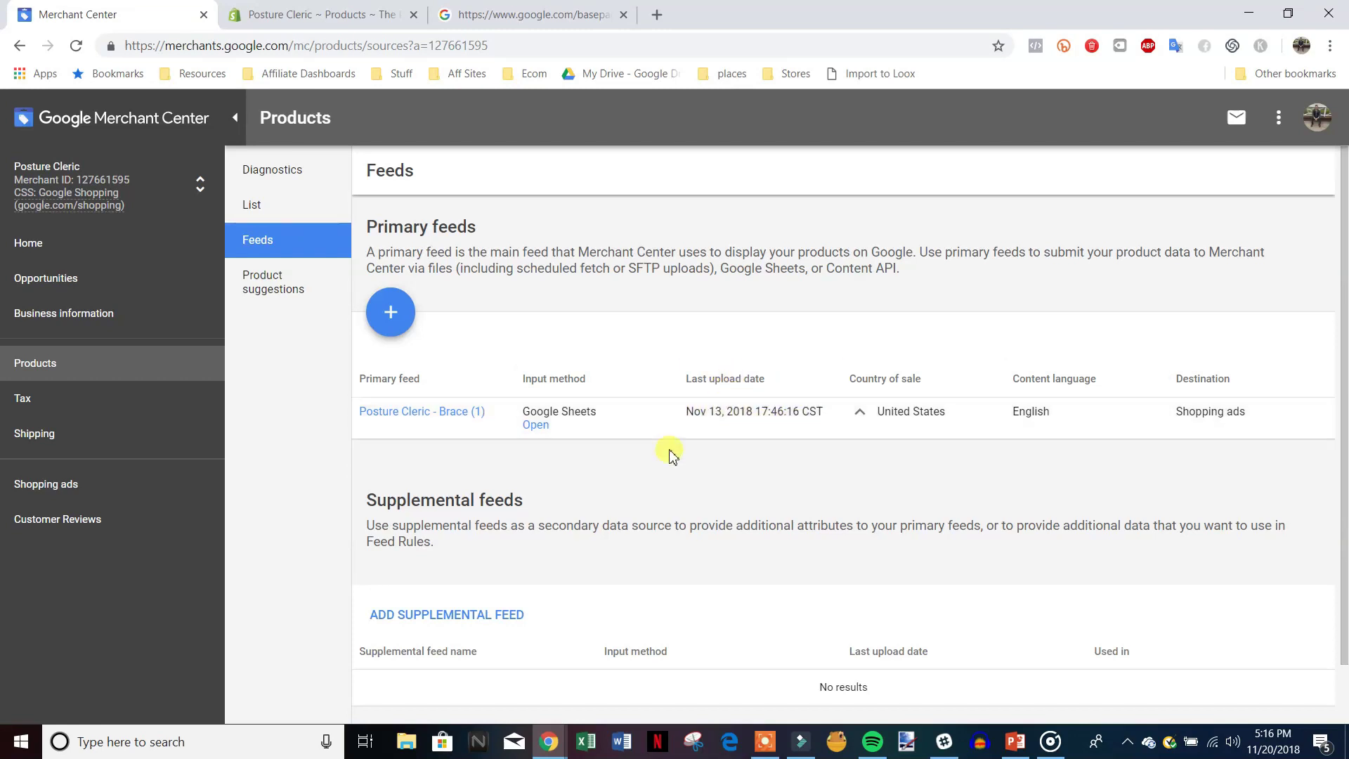
{"action": "scroll", "coordinate": [802, 484], "scroll_direction": "down", "scroll_amount": 1}
{"action": "scroll", "coordinate": [762, 451], "scroll_direction": "up", "scroll_amount": 1}
Step: Open the product diagnostics and examine the item status cards, the history chart, and the issues table
{"action": "left_click", "coordinate": [324, 182]}
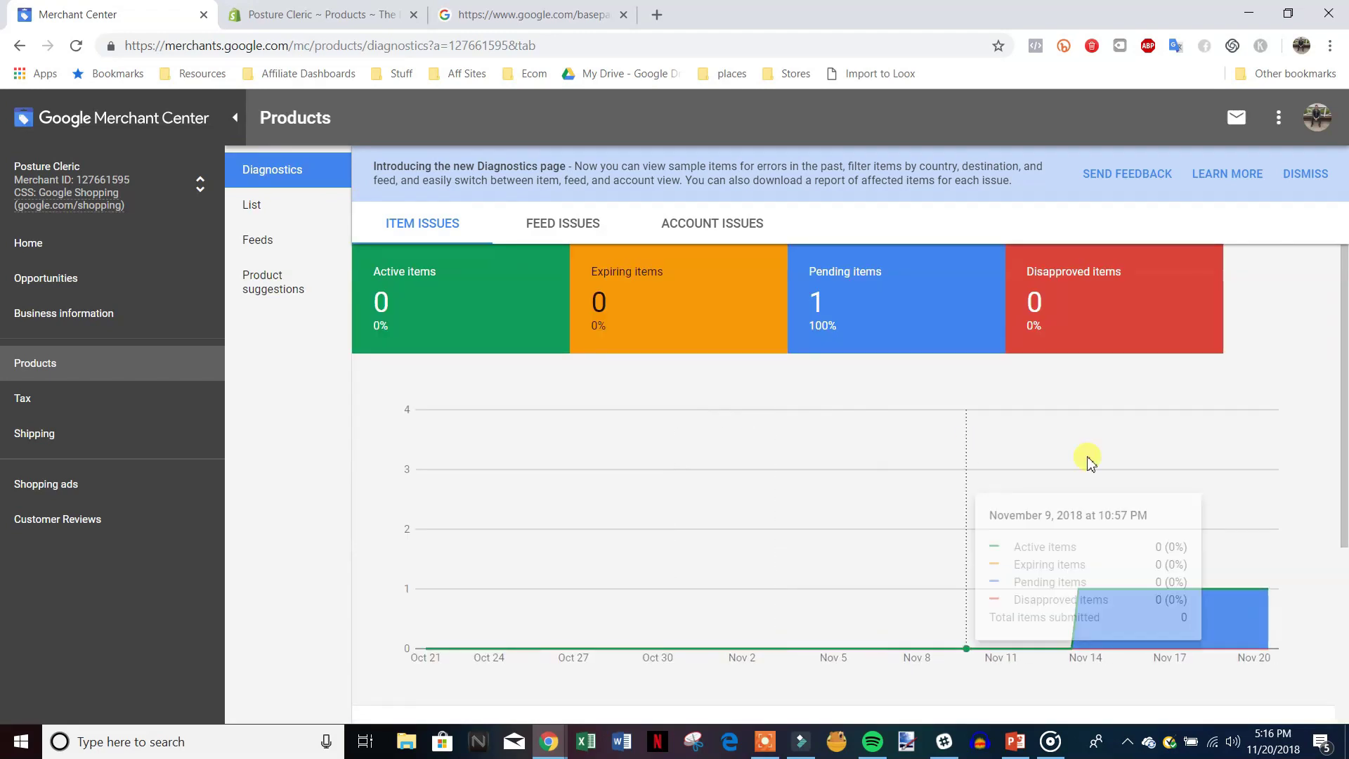
{"action": "scroll", "coordinate": [806, 455], "scroll_direction": "down", "scroll_amount": 4}
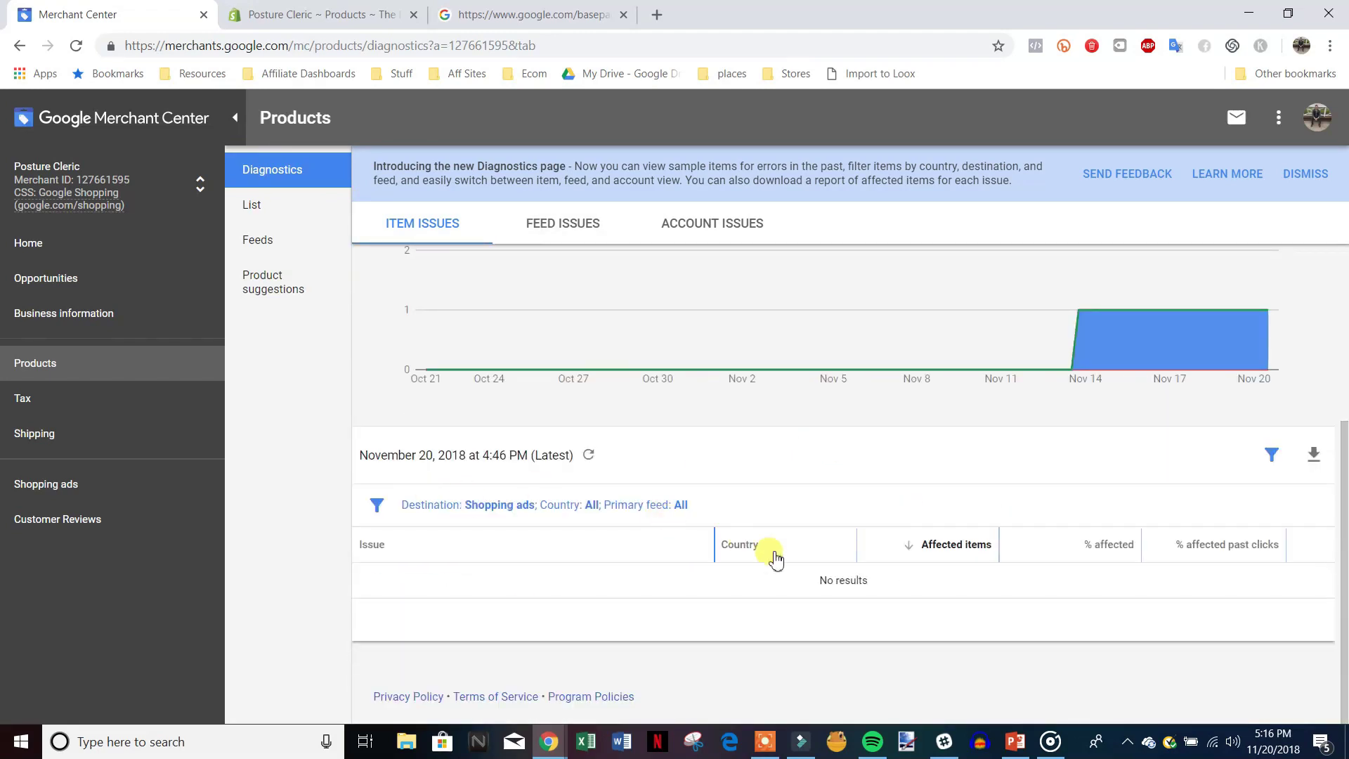
{"action": "scroll", "coordinate": [773, 557], "scroll_direction": "up", "scroll_amount": 4}
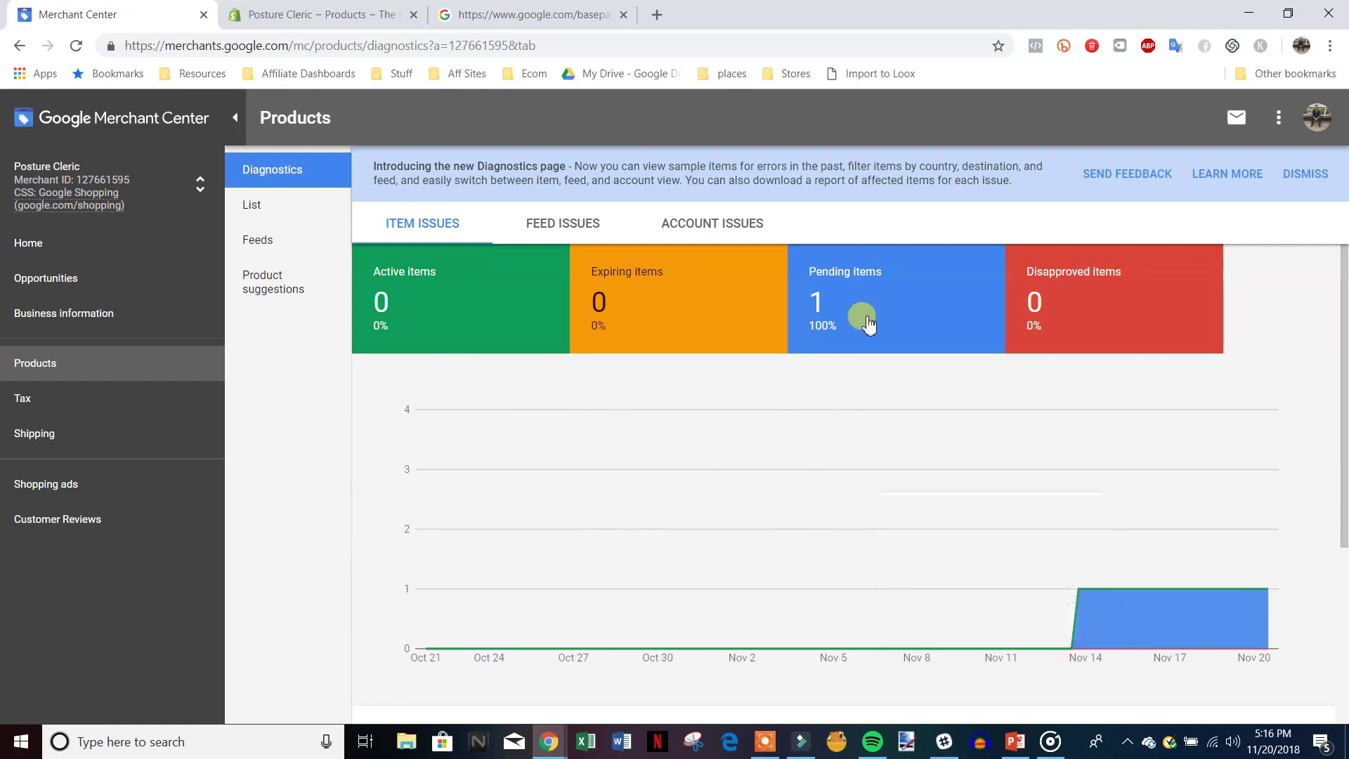
{"action": "left_click", "coordinate": [449, 307]}
{"action": "left_click", "coordinate": [1186, 507]}
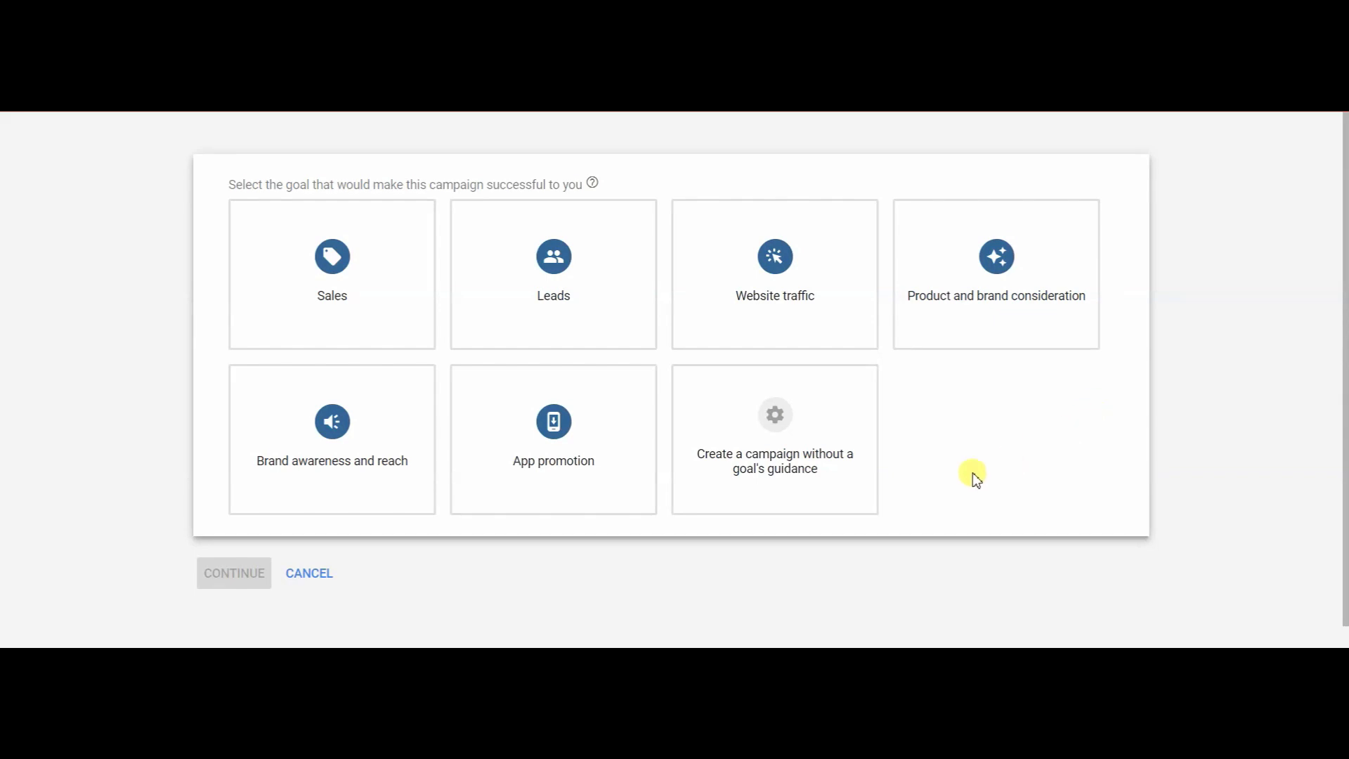
Step: Start a Google Ads Shopping campaign without a goal's guidance, using the Posture Cleric Merchant Center account
{"action": "left_click", "coordinate": [800, 437]}
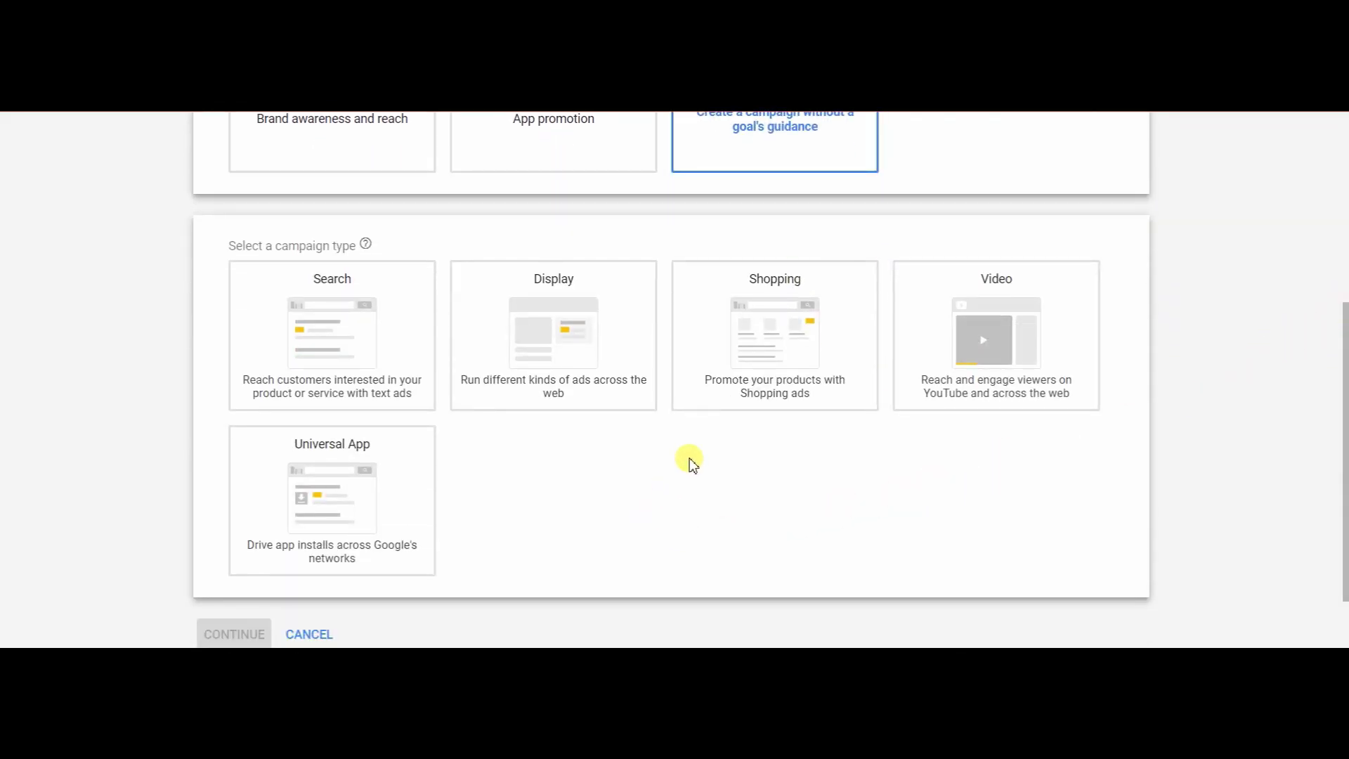
{"action": "left_click", "coordinate": [770, 340]}
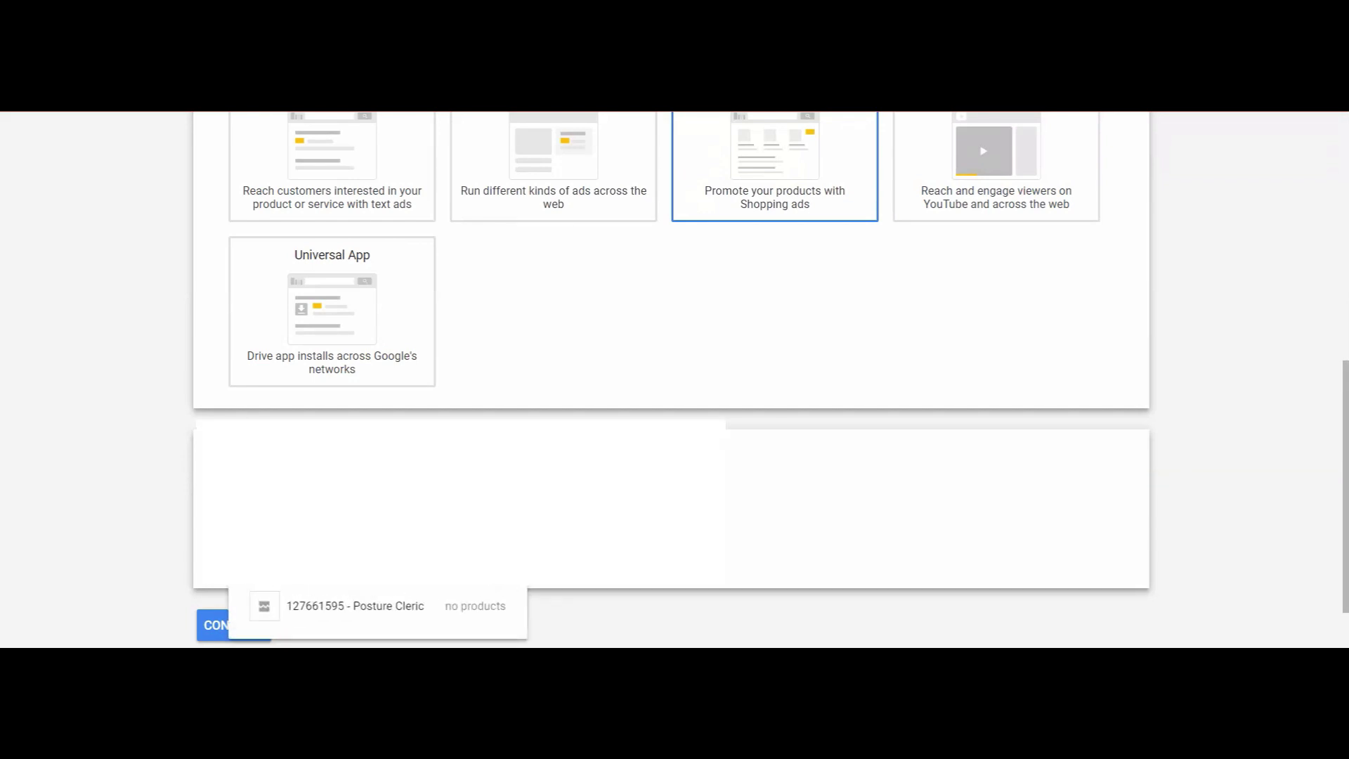
{"action": "left_click", "coordinate": [385, 605]}
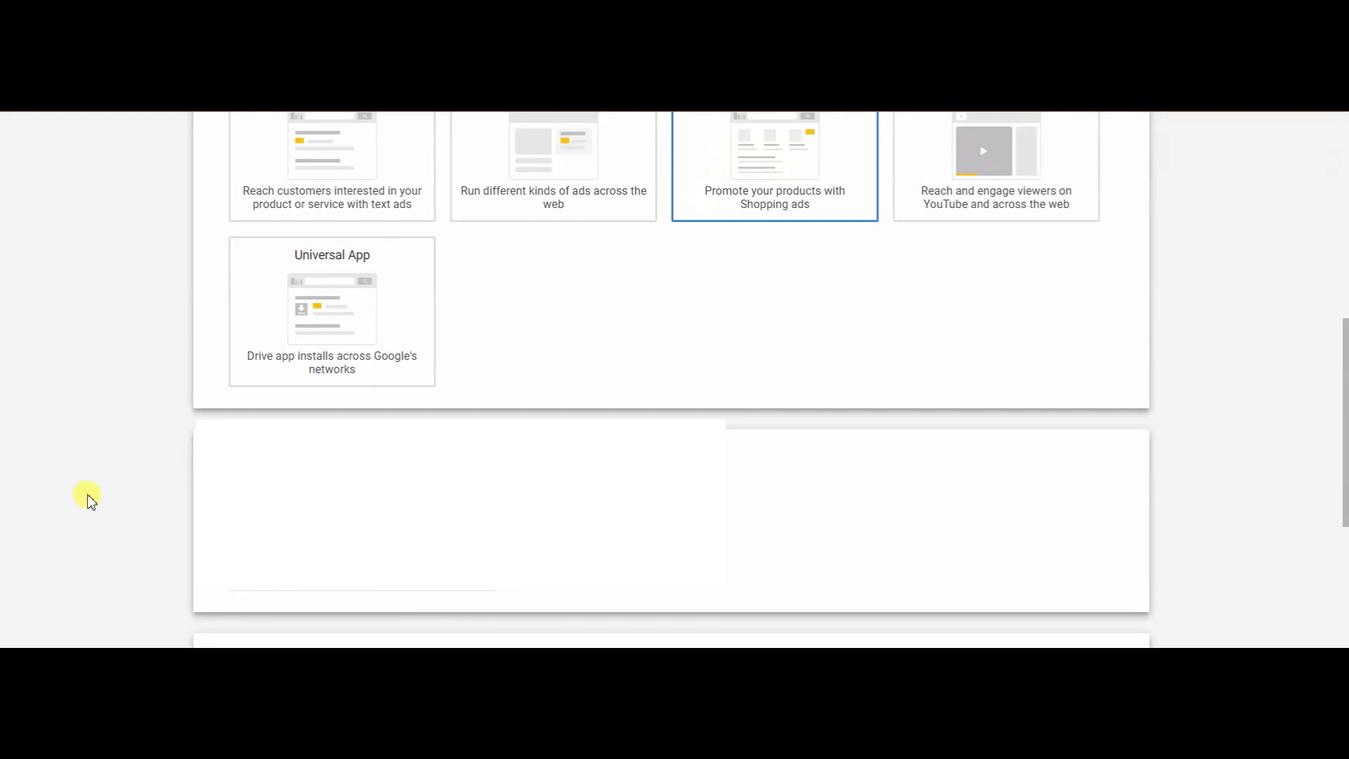
Step: Set the country of sale to United States, choose the Standard Shopping campaign subtype, and continue to the campaign settings
{"action": "scroll", "coordinate": [95, 511], "scroll_direction": "down", "scroll_amount": 2}
{"action": "scroll", "coordinate": [3, 500], "scroll_direction": "down", "scroll_amount": 2}
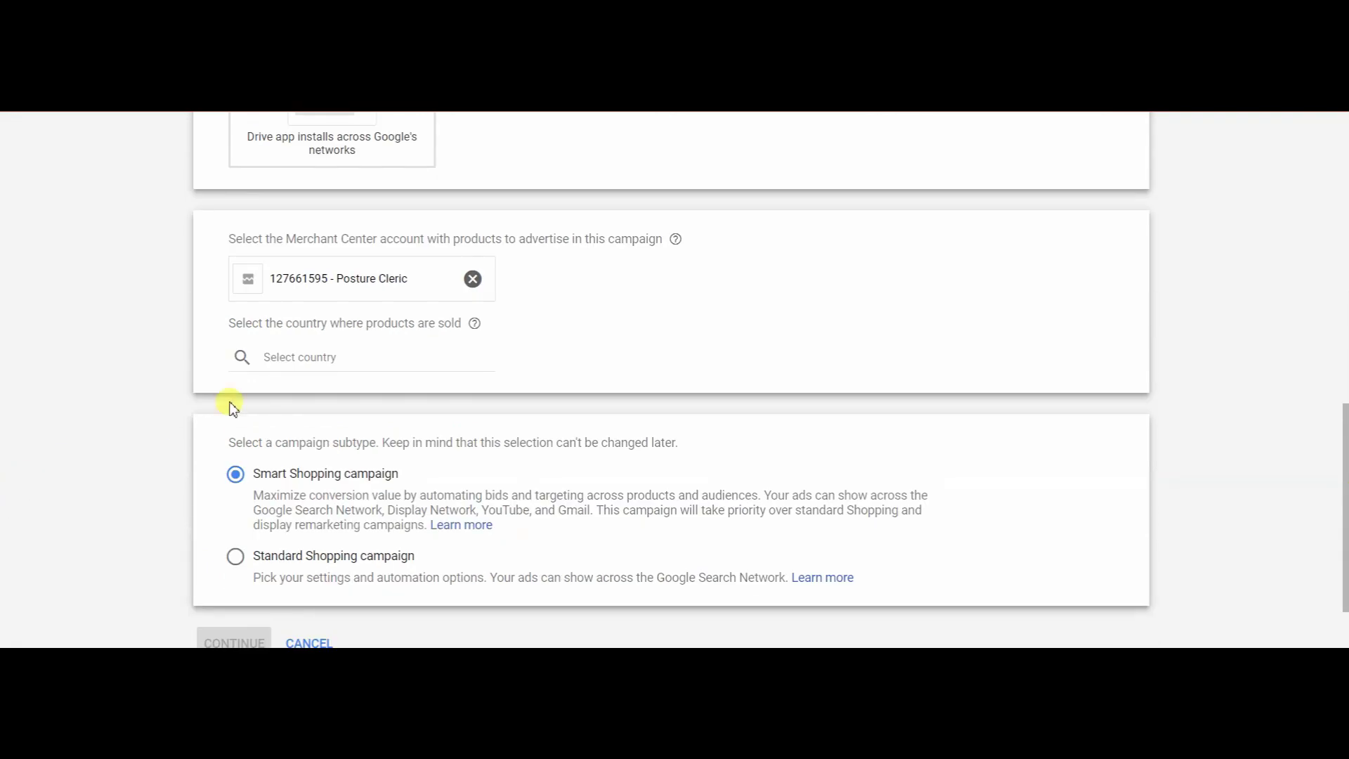
{"action": "left_click", "coordinate": [307, 373]}
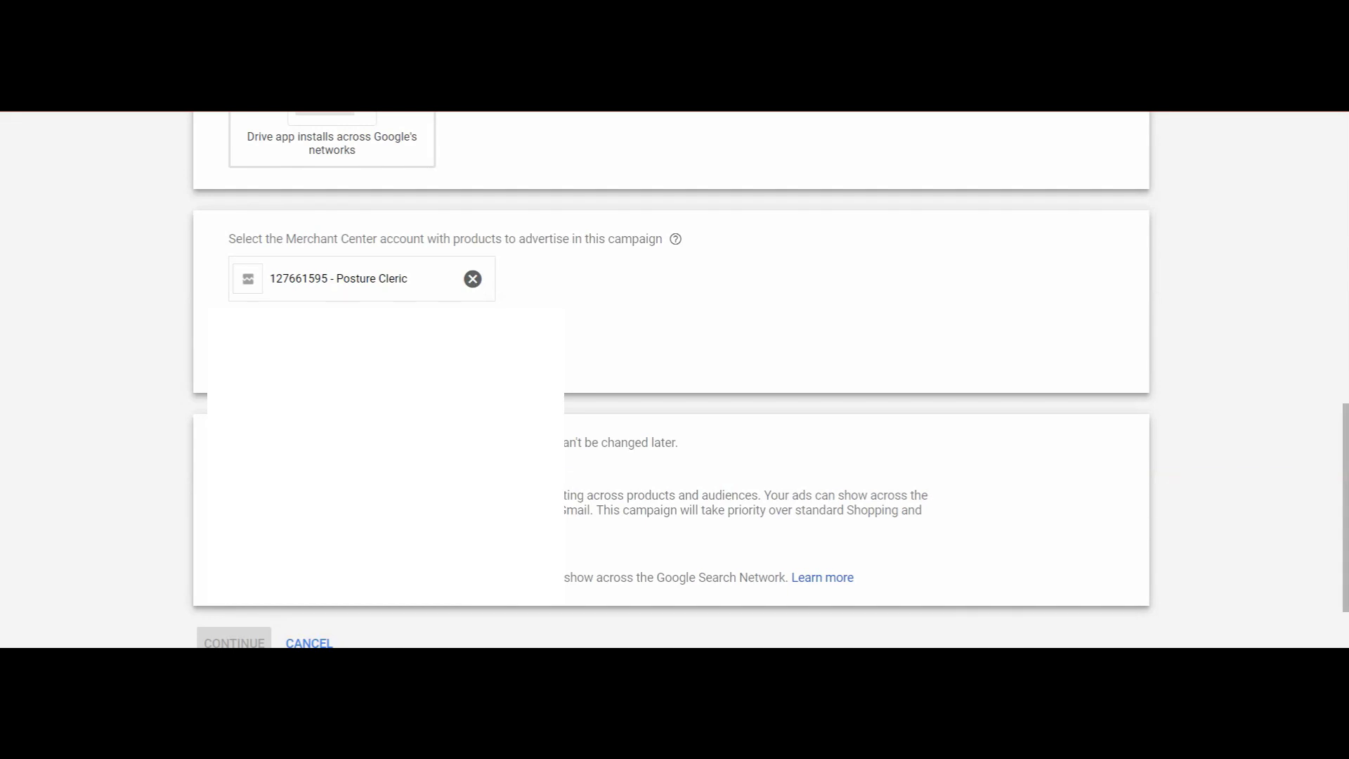
{"action": "scroll", "coordinate": [98, 411], "scroll_direction": "down", "scroll_amount": 2}
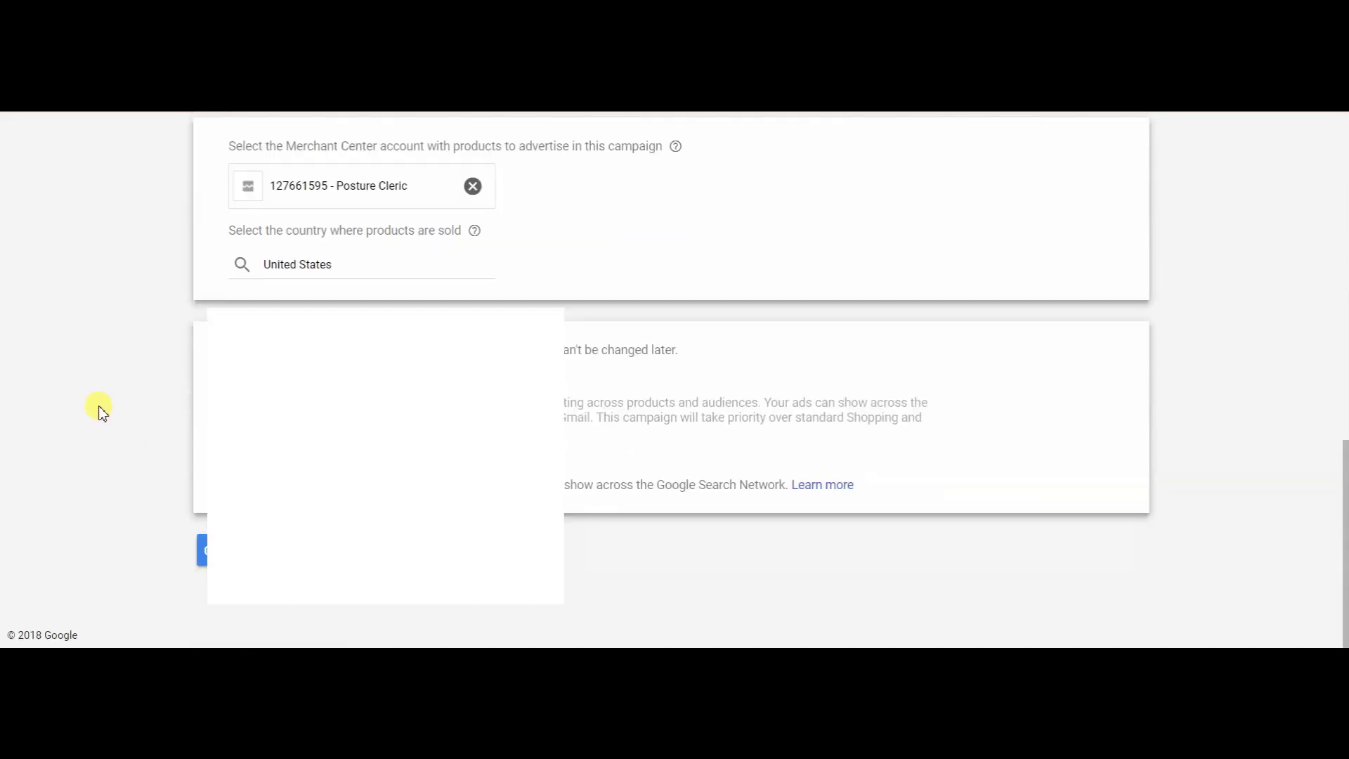
{"action": "scroll", "coordinate": [56, 394], "scroll_direction": "up", "scroll_amount": 2}
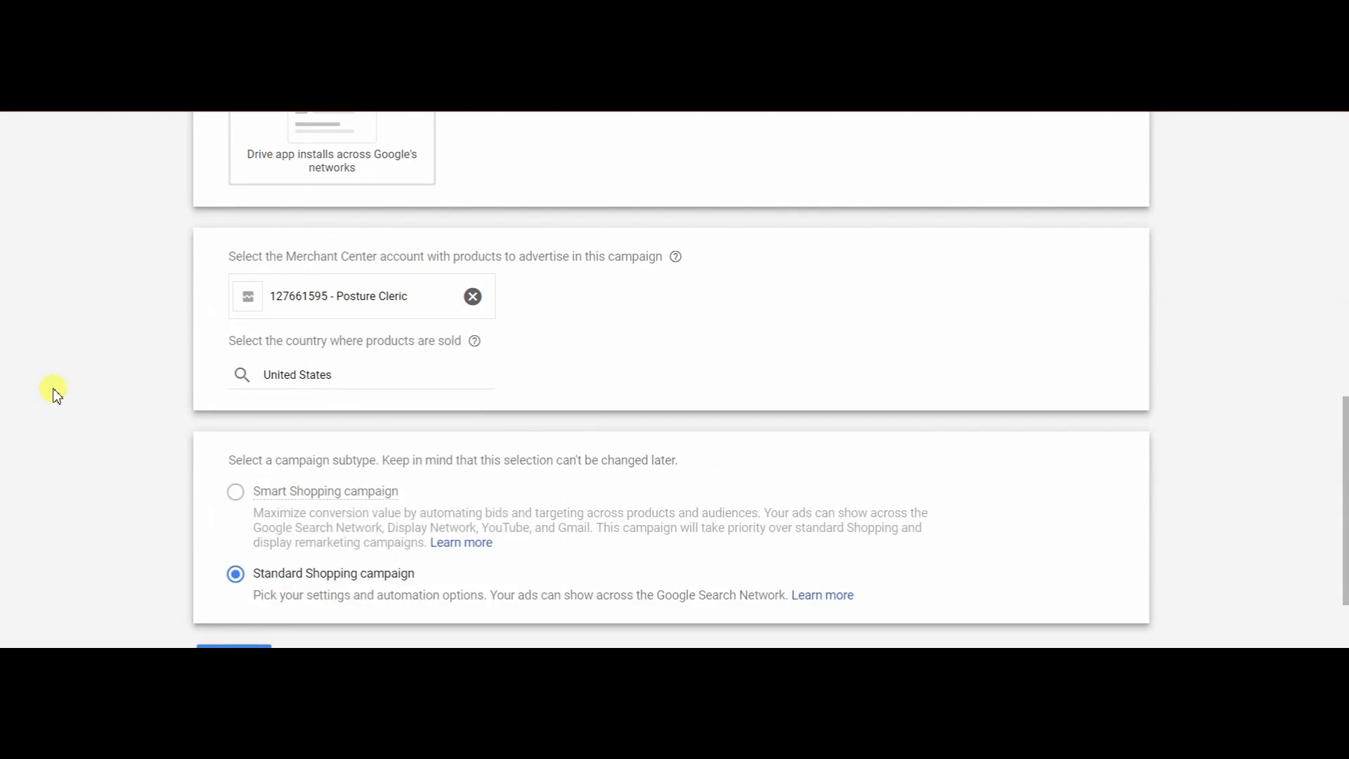
{"action": "scroll", "coordinate": [59, 401], "scroll_direction": "down", "scroll_amount": 2}
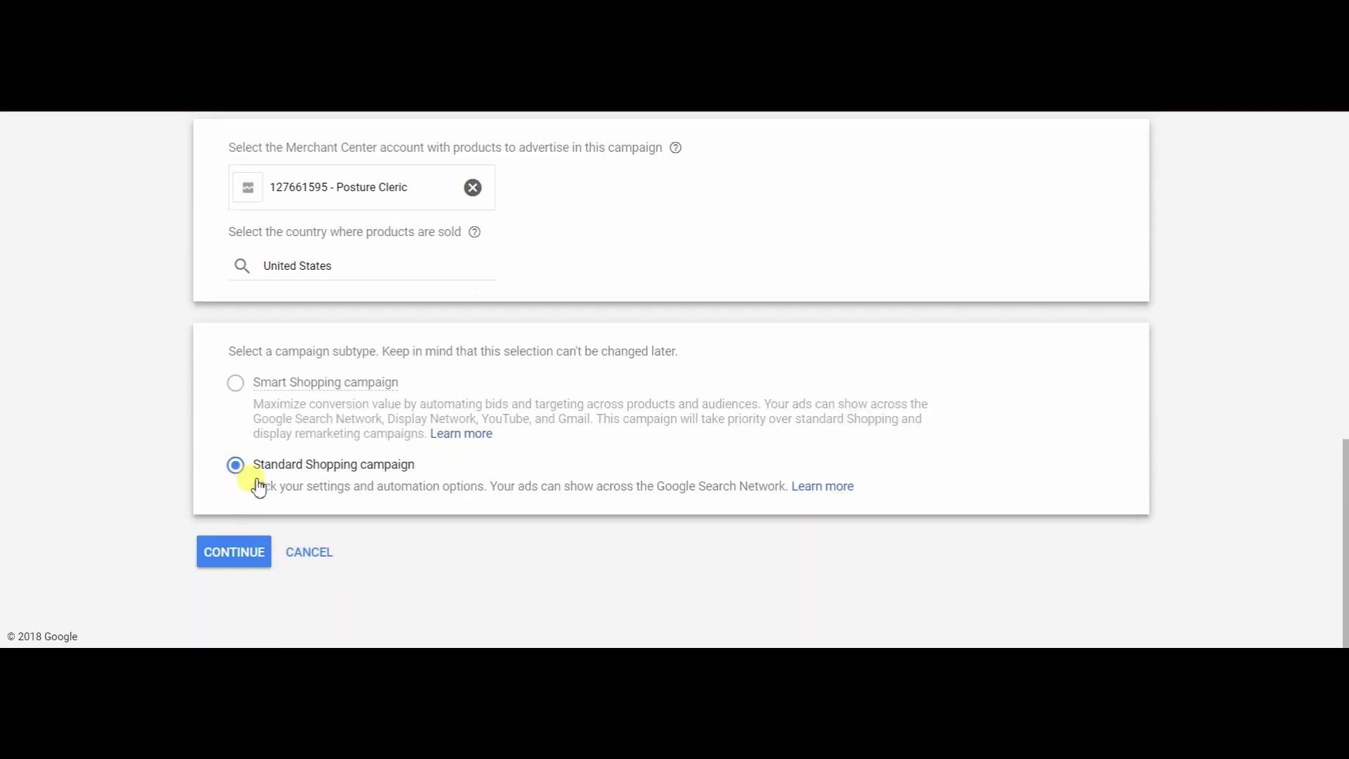
{"action": "left_click", "coordinate": [245, 554]}
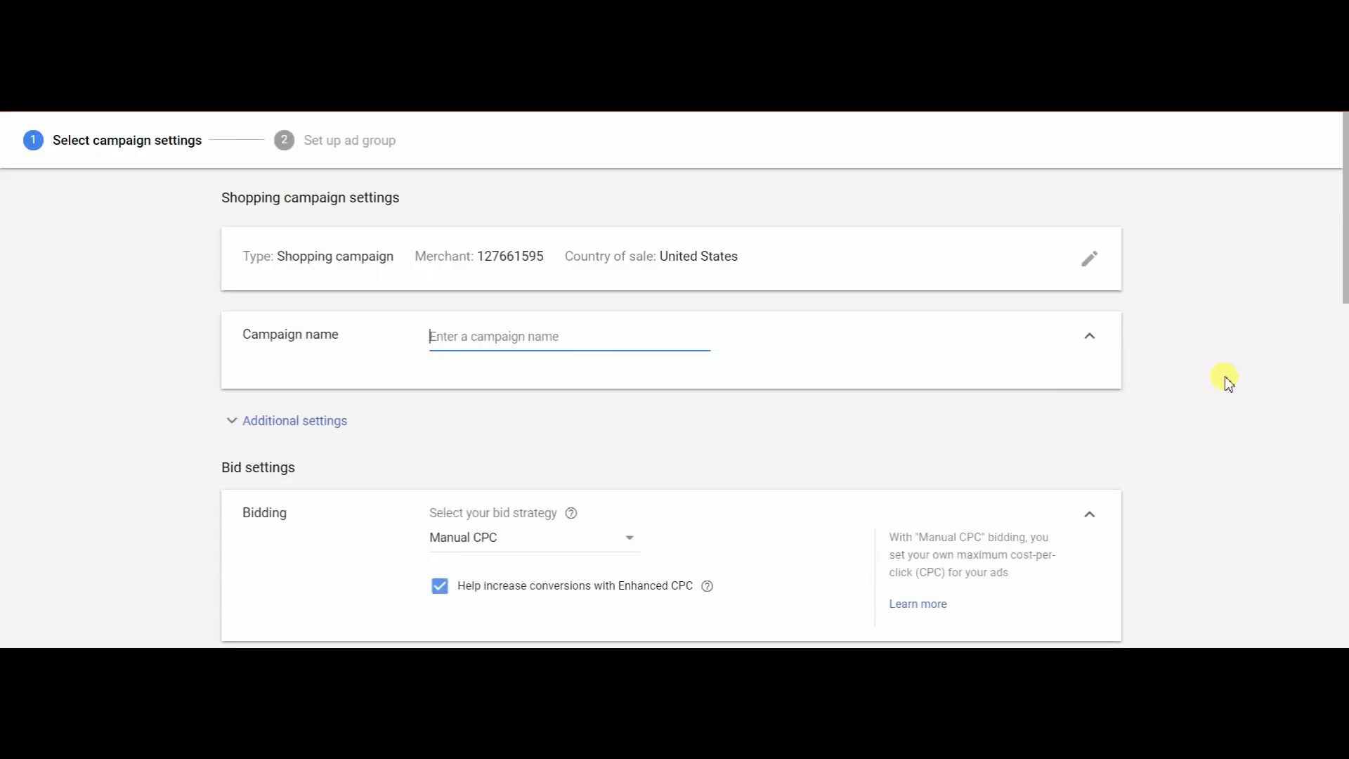
Step: Name the campaign "posture brace shopping"
{"action": "scroll", "coordinate": [1225, 383], "scroll_direction": "down", "scroll_amount": 2}
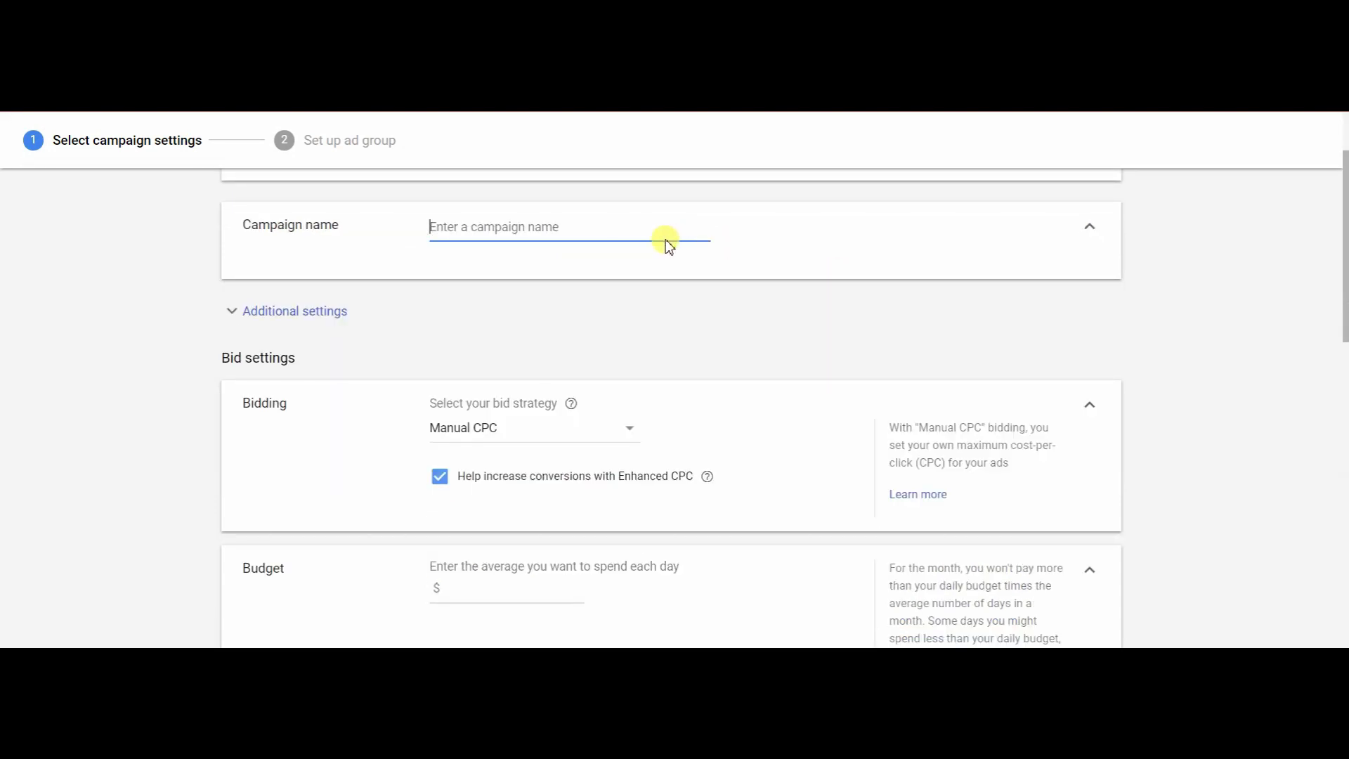
{"action": "type", "text": "posture brace shopping"}
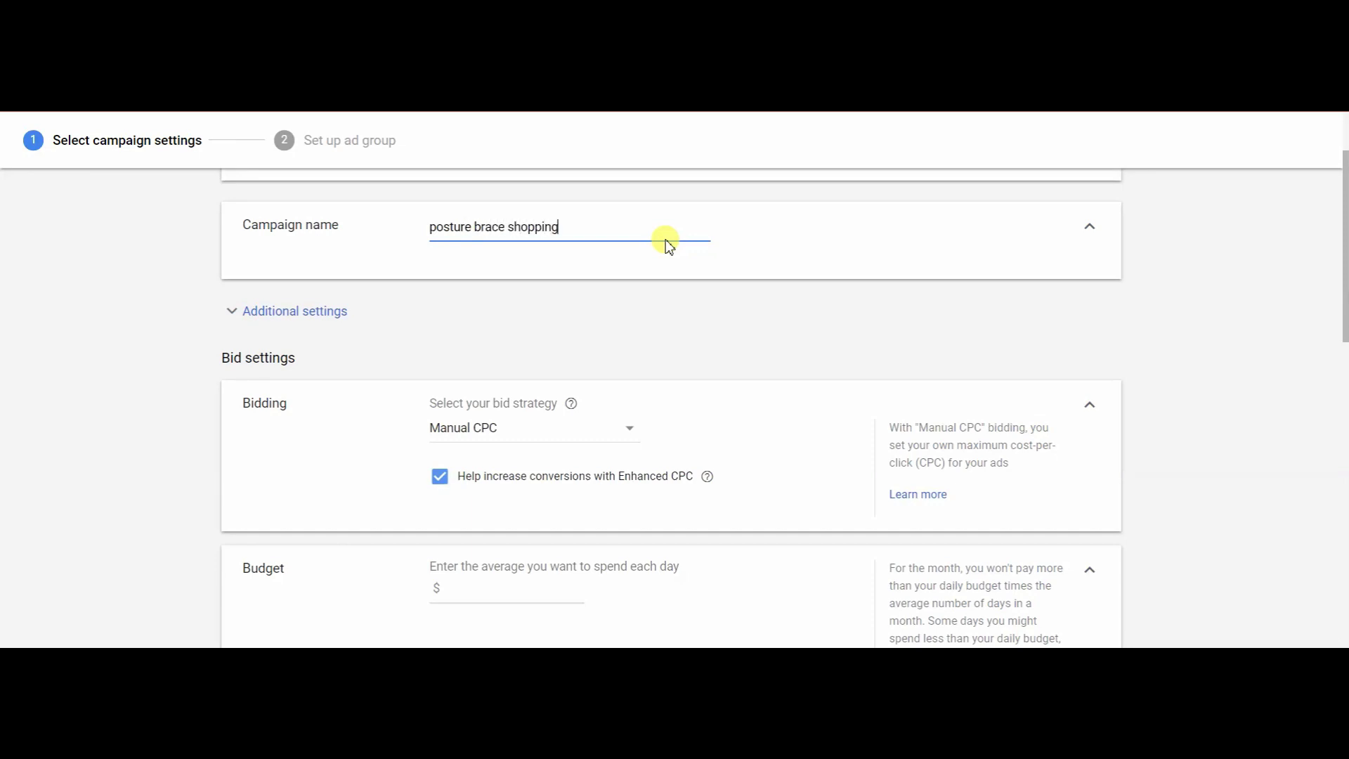
{"action": "left_click", "coordinate": [1194, 349]}
Step: Choose Manual CPC as the bid strategy and set the average daily budget to $30
{"action": "scroll", "coordinate": [1194, 350], "scroll_direction": "down", "scroll_amount": 2}
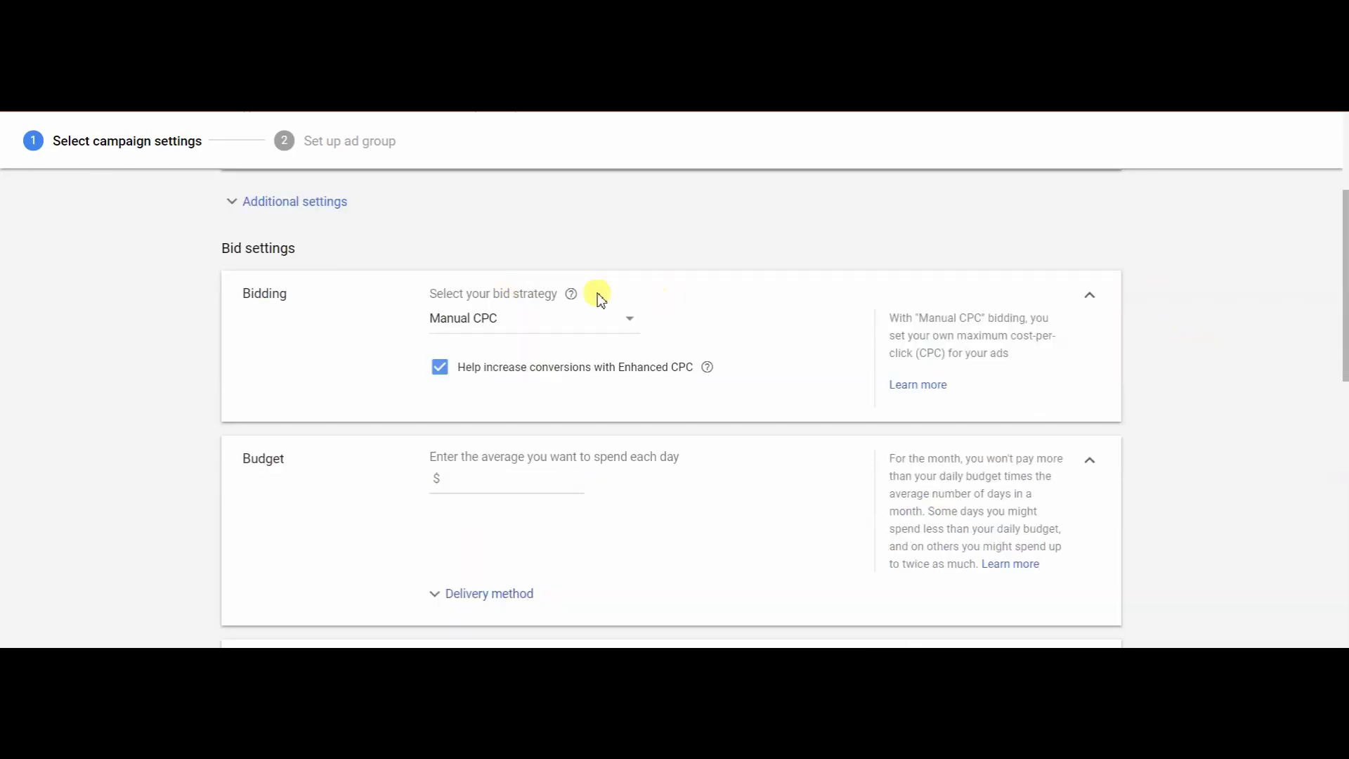
{"action": "left_click", "coordinate": [588, 323]}
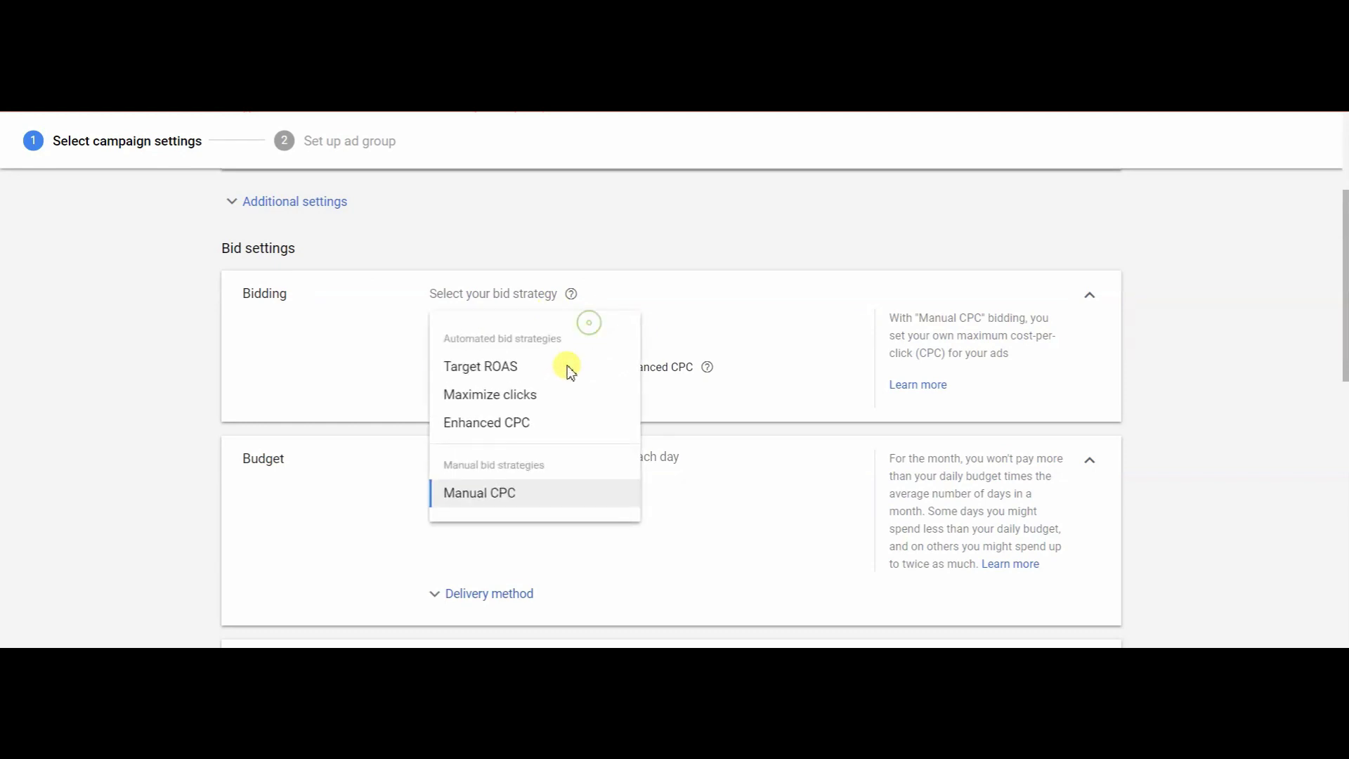
{"action": "left_click", "coordinate": [502, 494]}
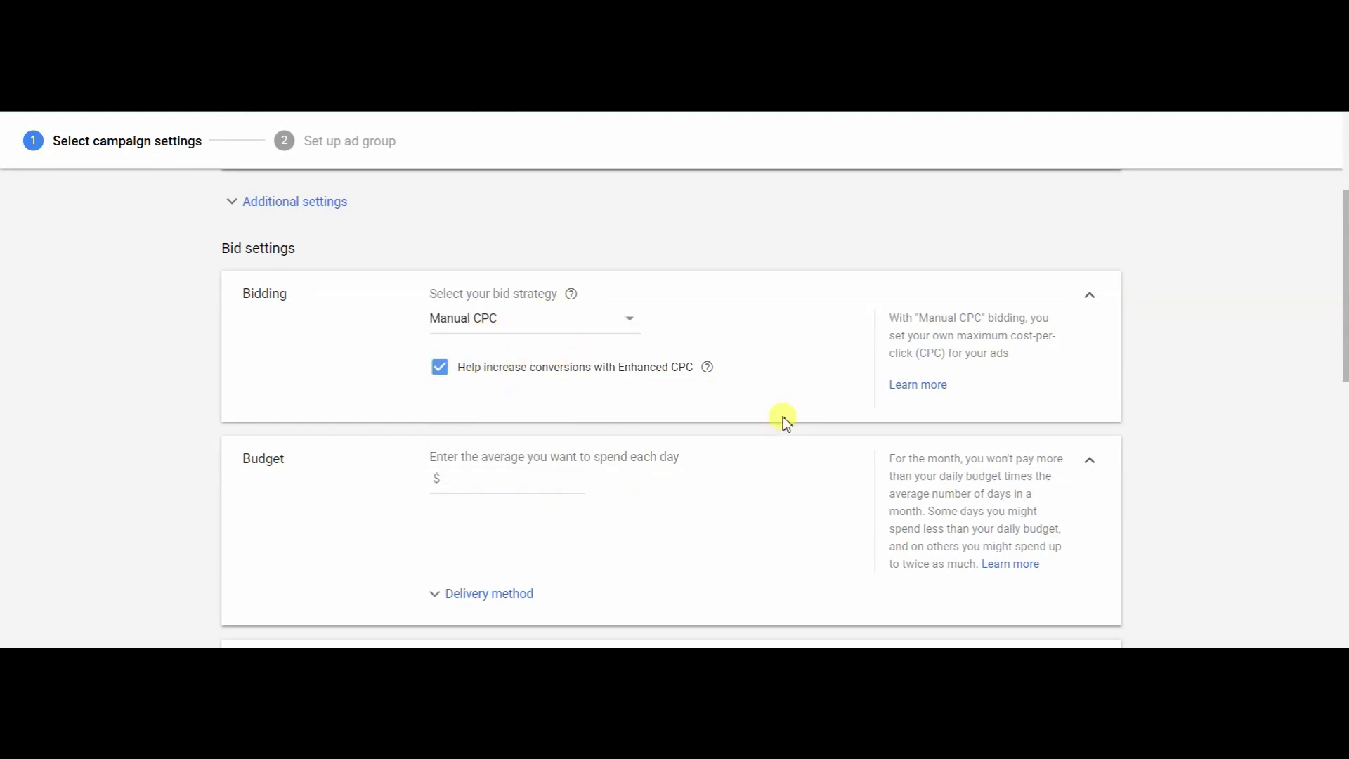
{"action": "scroll", "coordinate": [987, 484], "scroll_direction": "down", "scroll_amount": 3}
{"action": "scroll", "coordinate": [367, 331], "scroll_direction": "up", "scroll_amount": 2}
{"action": "left_click", "coordinate": [488, 369]}
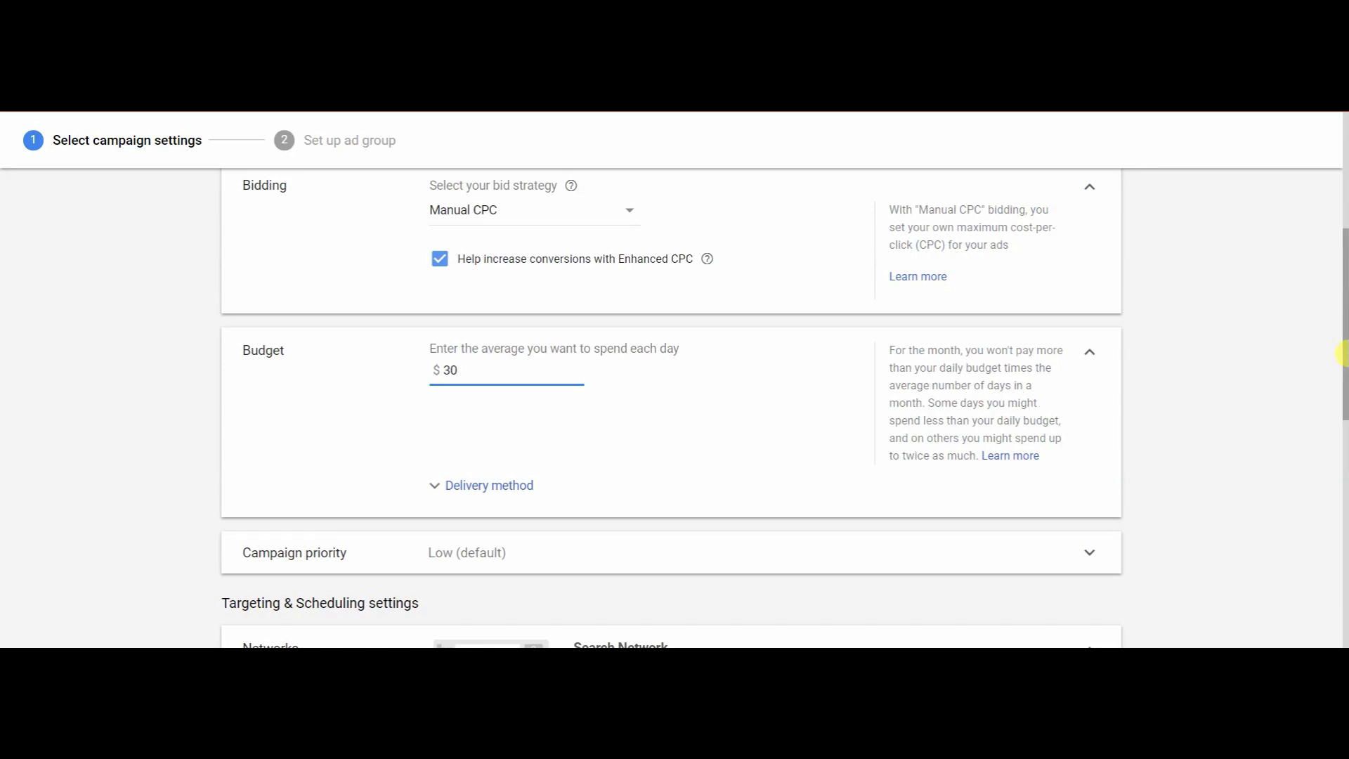
{"action": "left_click", "coordinate": [1262, 452]}
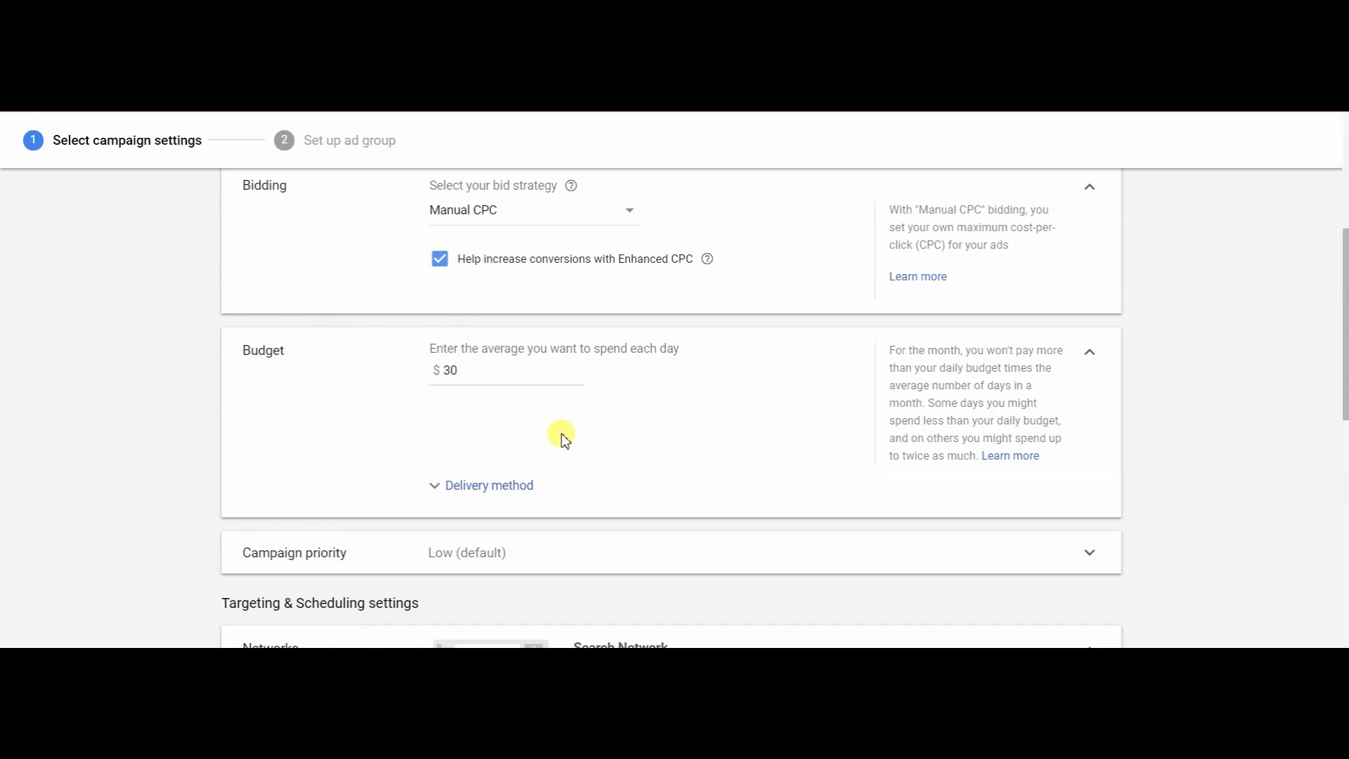
Step: Review the campaign priority options, leaving the priority at Low (default)
{"action": "scroll", "coordinate": [752, 462], "scroll_direction": "down", "scroll_amount": 2}
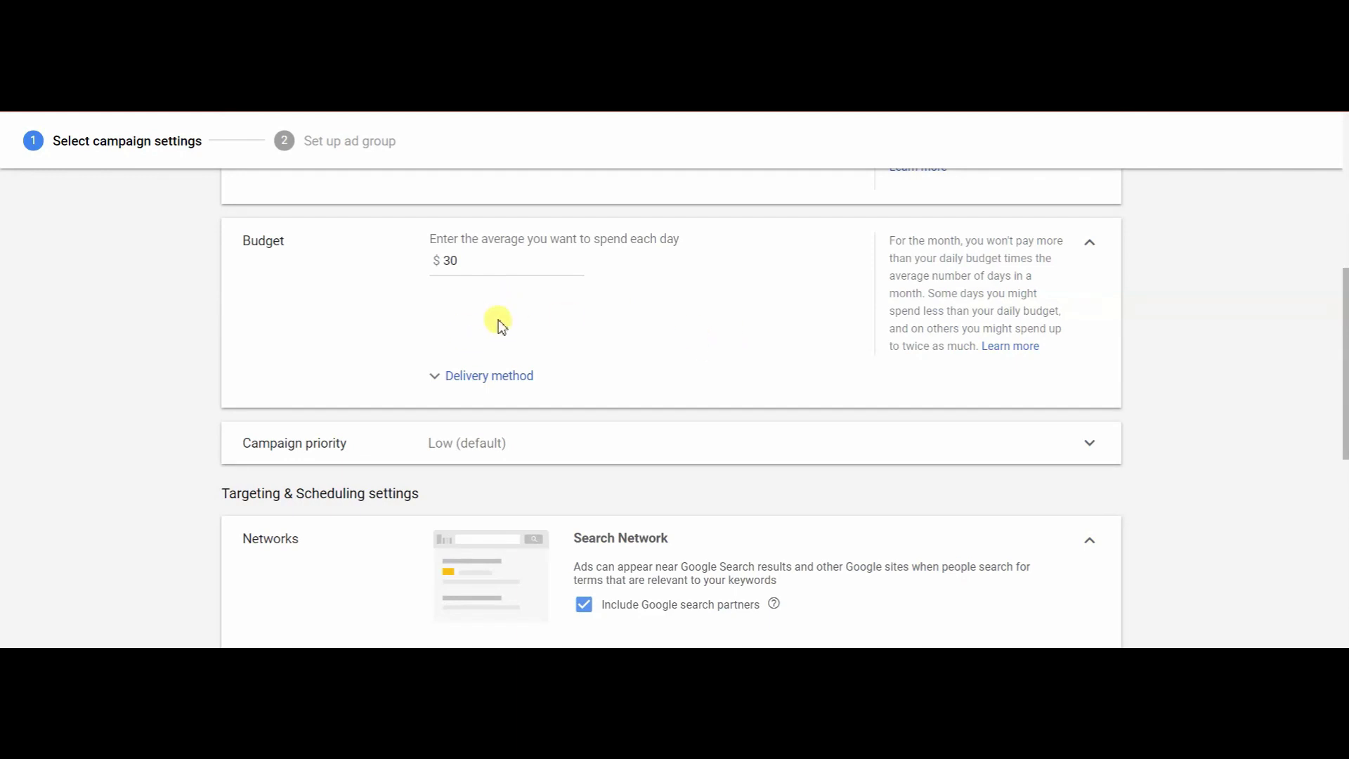
{"action": "scroll", "coordinate": [1316, 414], "scroll_direction": "down", "scroll_amount": 4}
{"action": "scroll", "coordinate": [1306, 404], "scroll_direction": "up", "scroll_amount": 2}
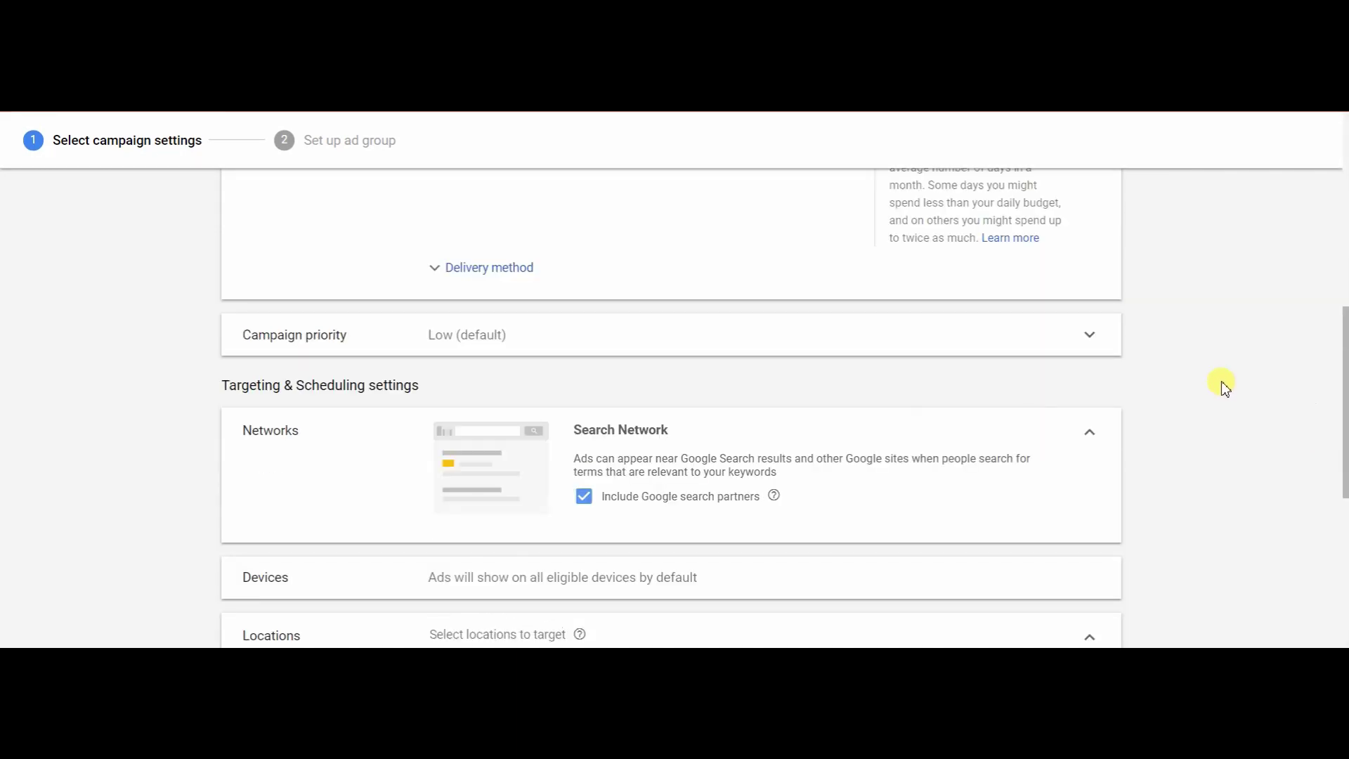
{"action": "left_click", "coordinate": [761, 334]}
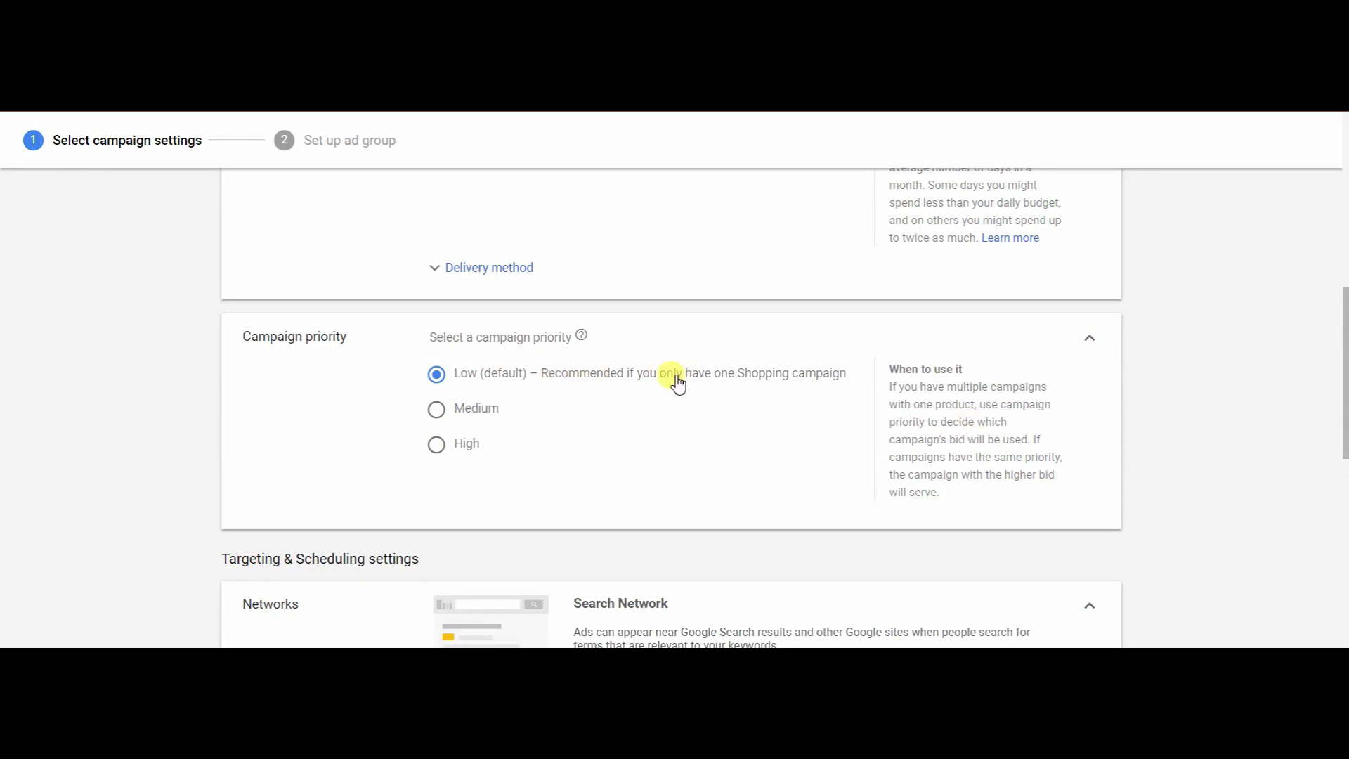
{"action": "left_click", "coordinate": [1088, 338]}
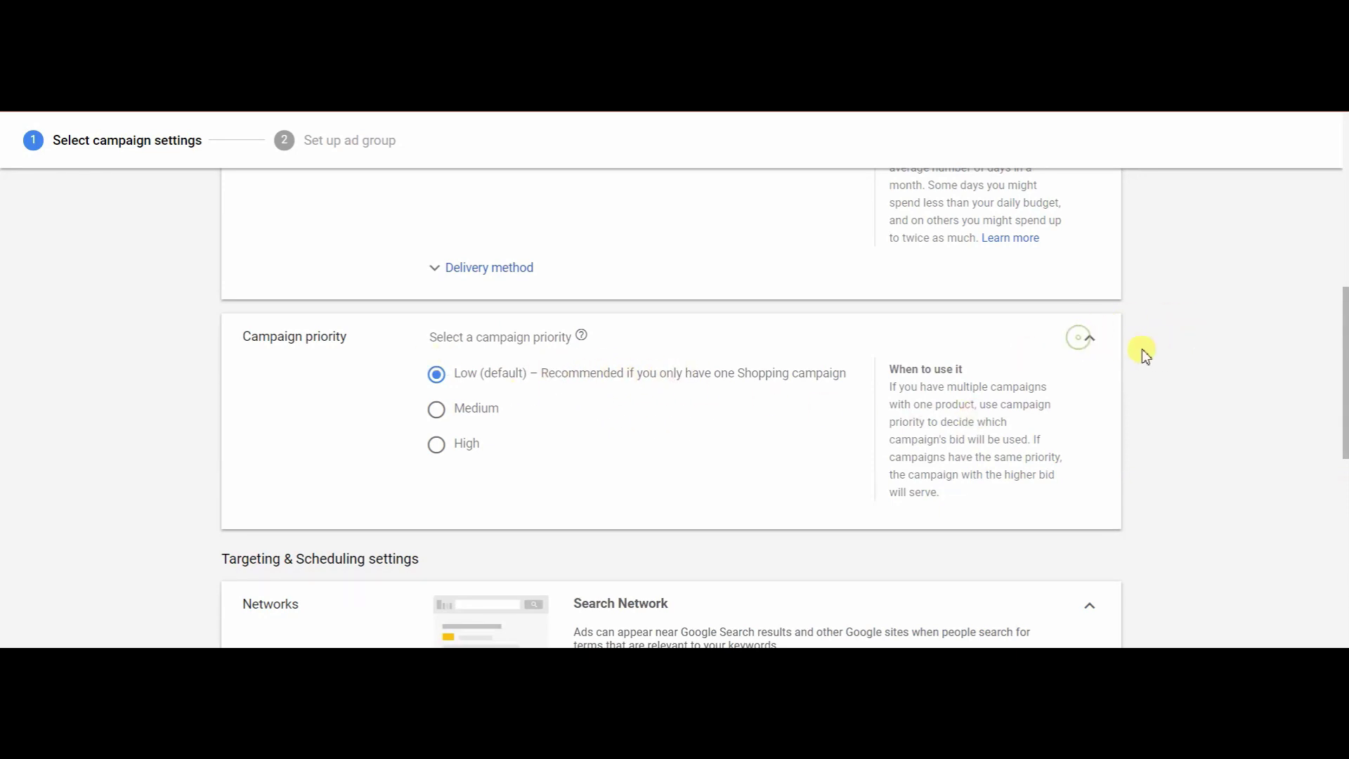
Step: Exclude Google search partners from the campaign's networks, then save the campaign settings and continue to the ad group
{"action": "scroll", "coordinate": [1239, 351], "scroll_direction": "down", "scroll_amount": 2}
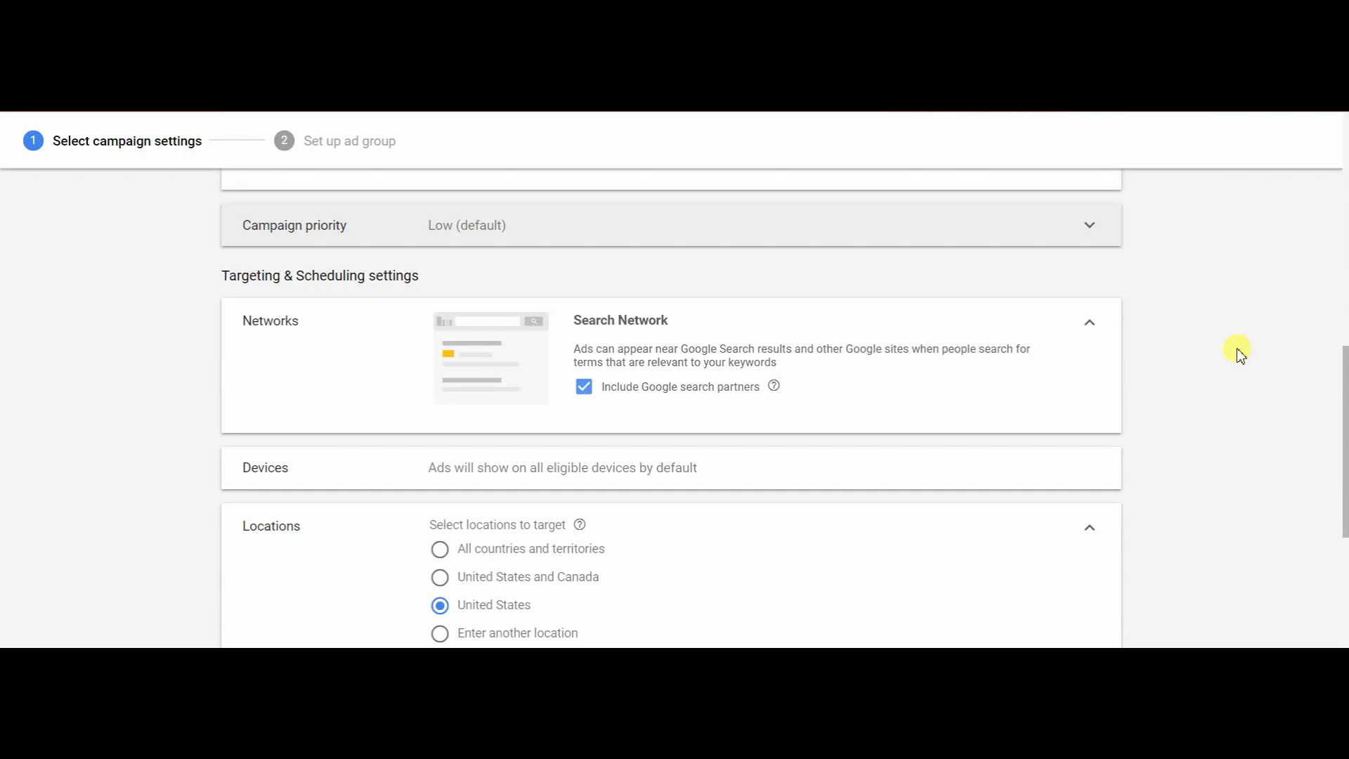
{"action": "left_click", "coordinate": [584, 387]}
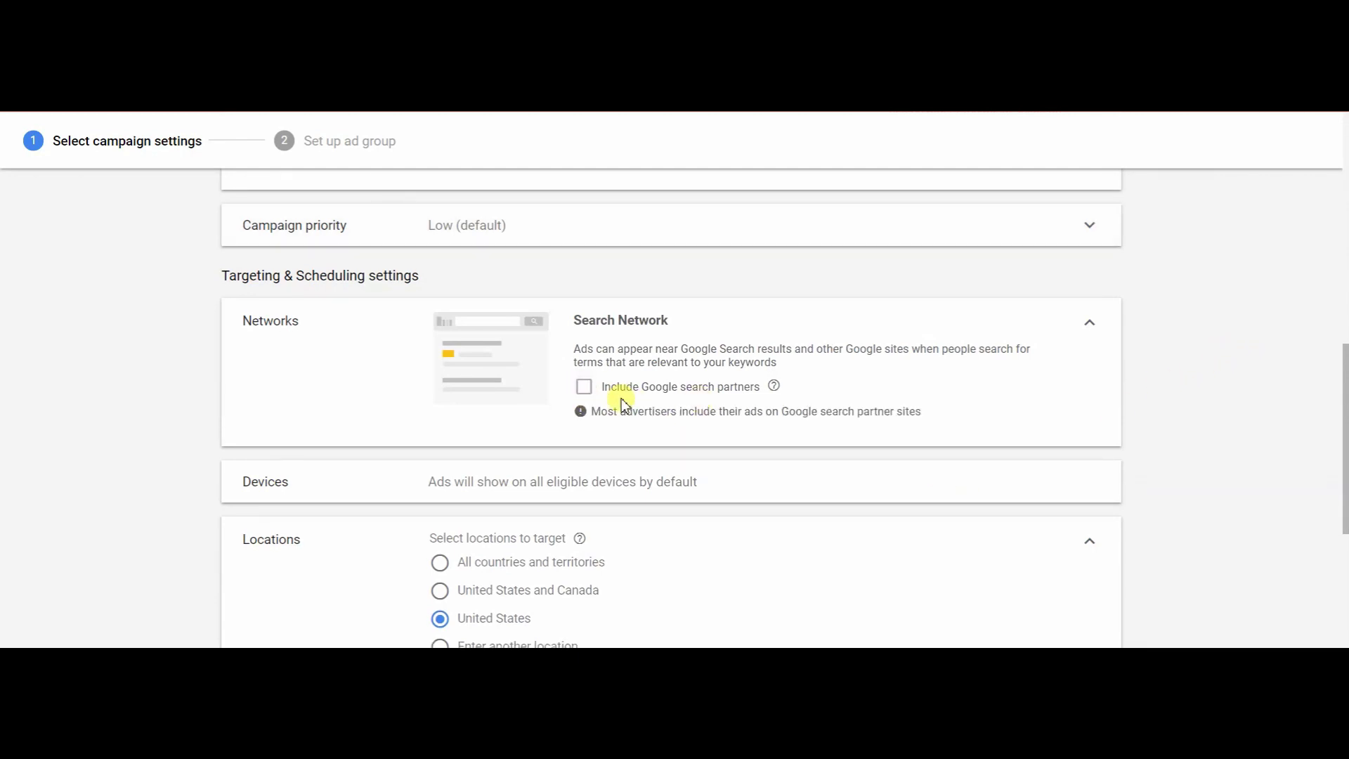
{"action": "scroll", "coordinate": [1172, 379], "scroll_direction": "down", "scroll_amount": 5}
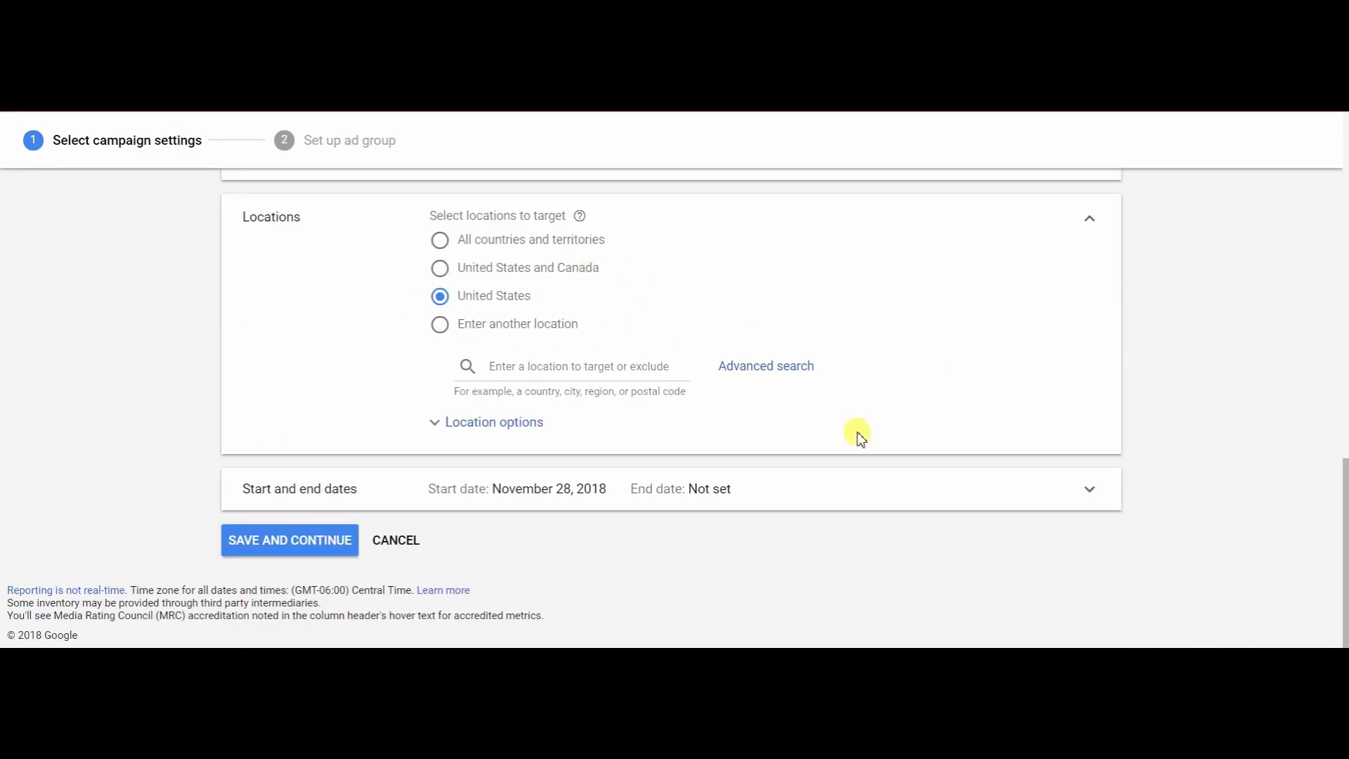
{"action": "left_click", "coordinate": [279, 545]}
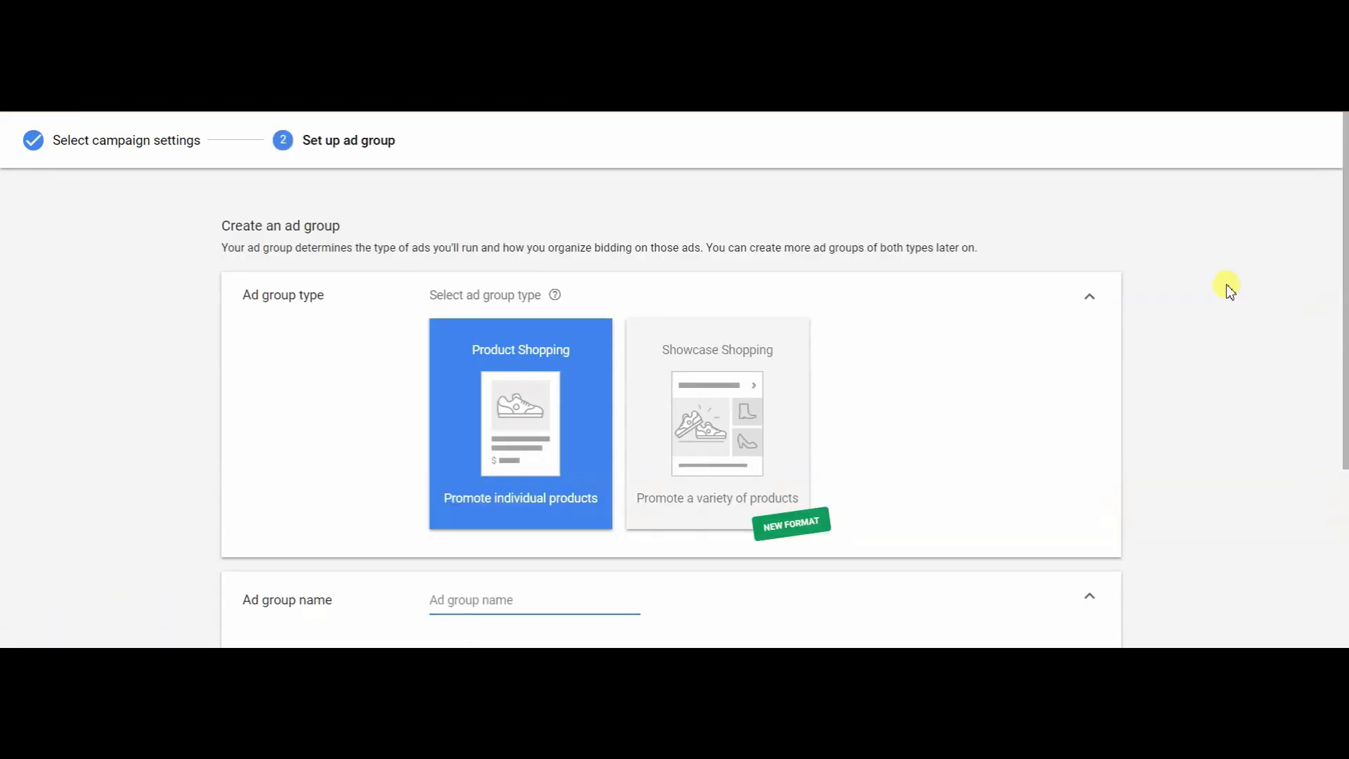
Step: Name the Product Shopping ad group "ad group 1"
{"action": "scroll", "coordinate": [1230, 289], "scroll_direction": "down", "scroll_amount": 2}
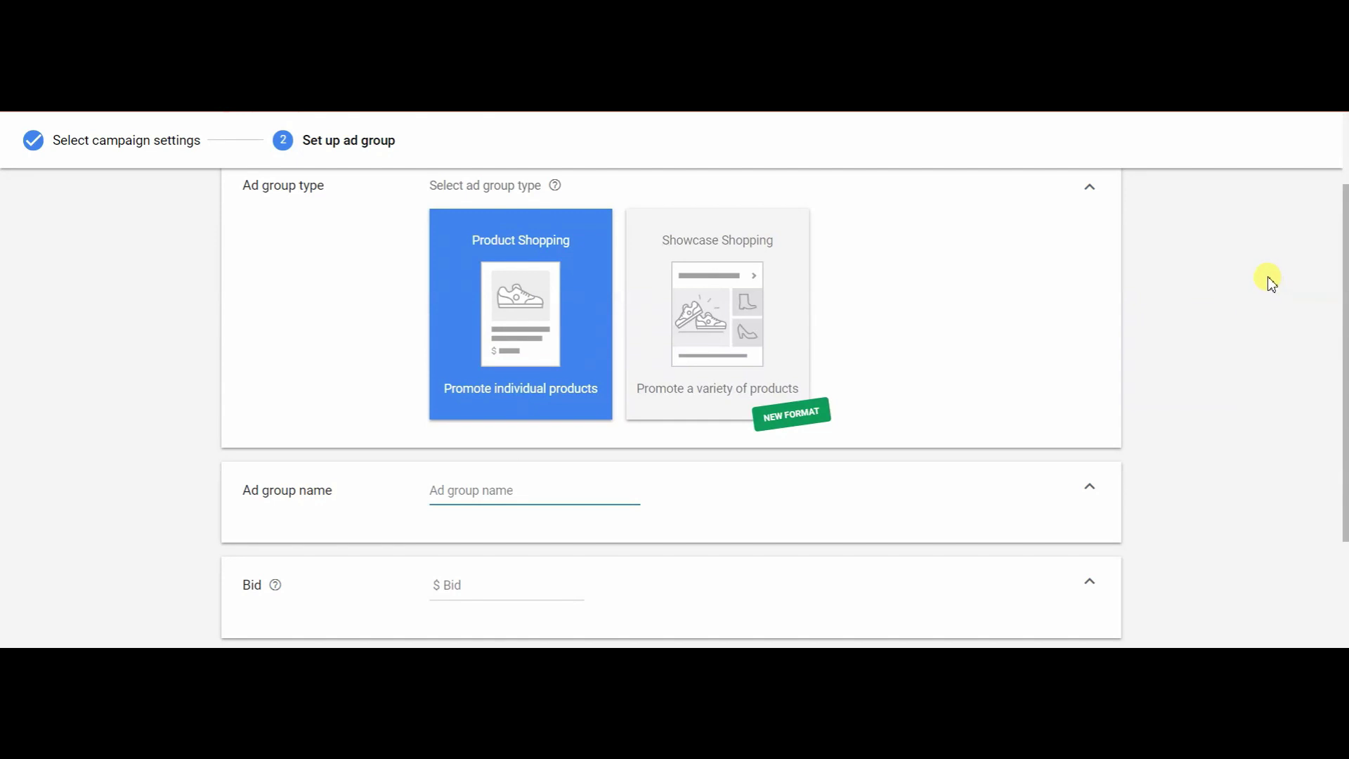
{"action": "scroll", "coordinate": [1270, 283], "scroll_direction": "up", "scroll_amount": 2}
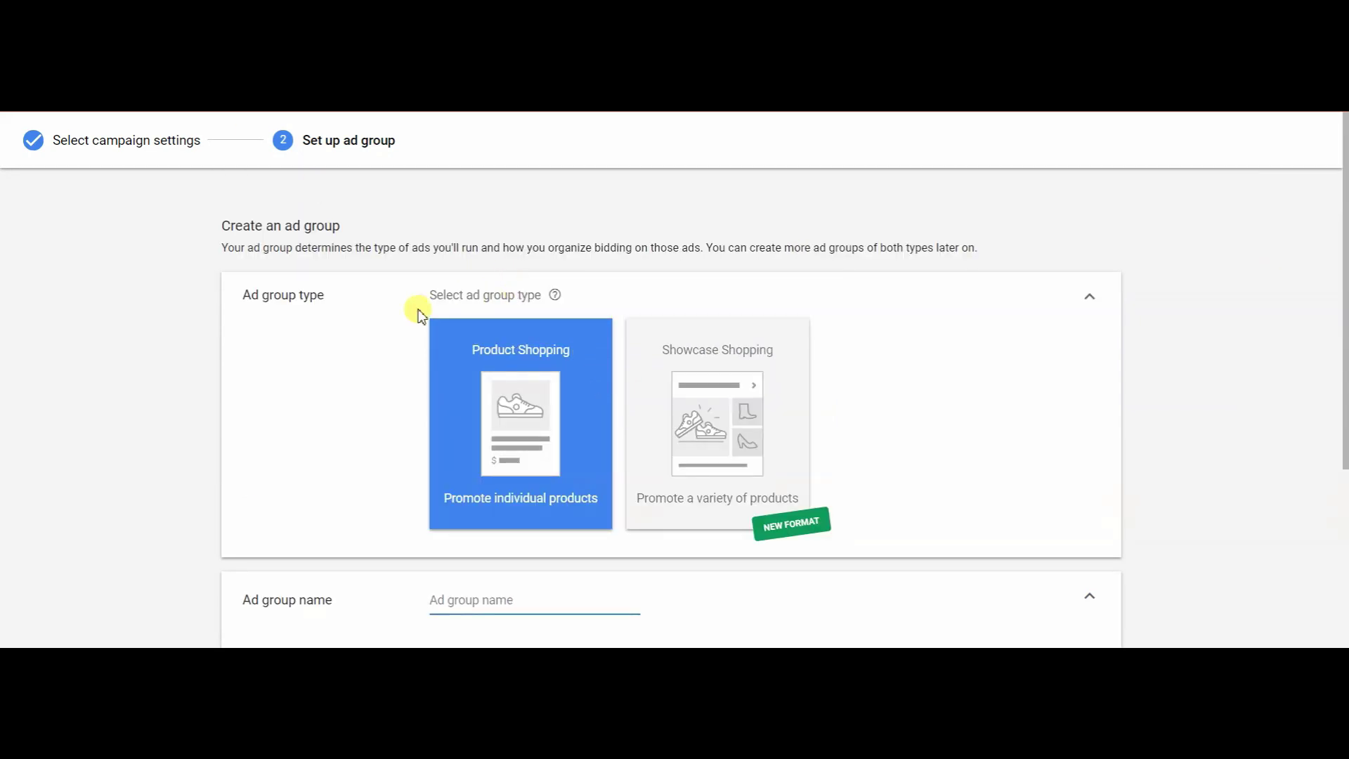
{"action": "scroll", "coordinate": [340, 316], "scroll_direction": "down", "scroll_amount": 4}
{"action": "scroll", "coordinate": [394, 319], "scroll_direction": "up", "scroll_amount": 2}
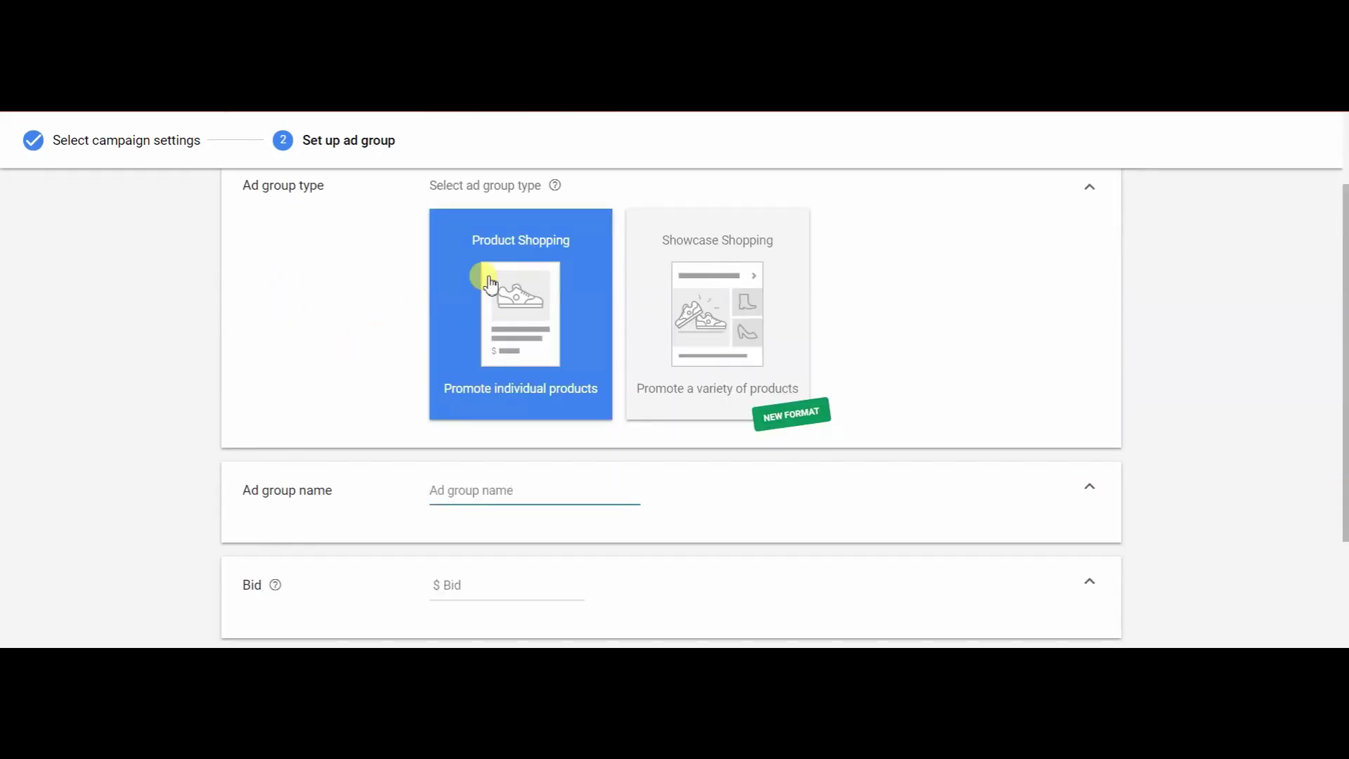
{"action": "scroll", "coordinate": [408, 279], "scroll_direction": "down", "scroll_amount": 2}
{"action": "left_click", "coordinate": [511, 384]}
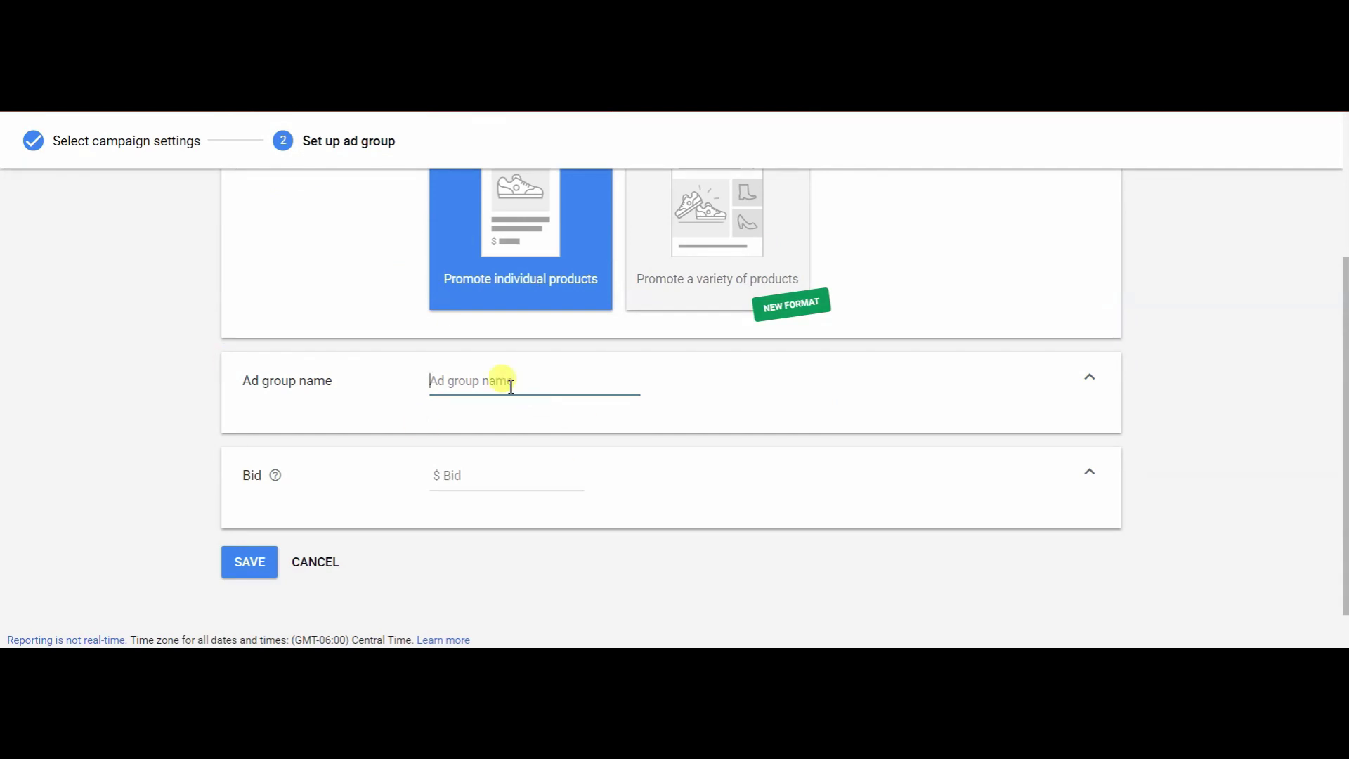
{"action": "type", "text": "ad group 1"}
Step: Set the ad group's bid to $1.00 and save the new campaign
{"action": "left_click", "coordinate": [494, 473]}
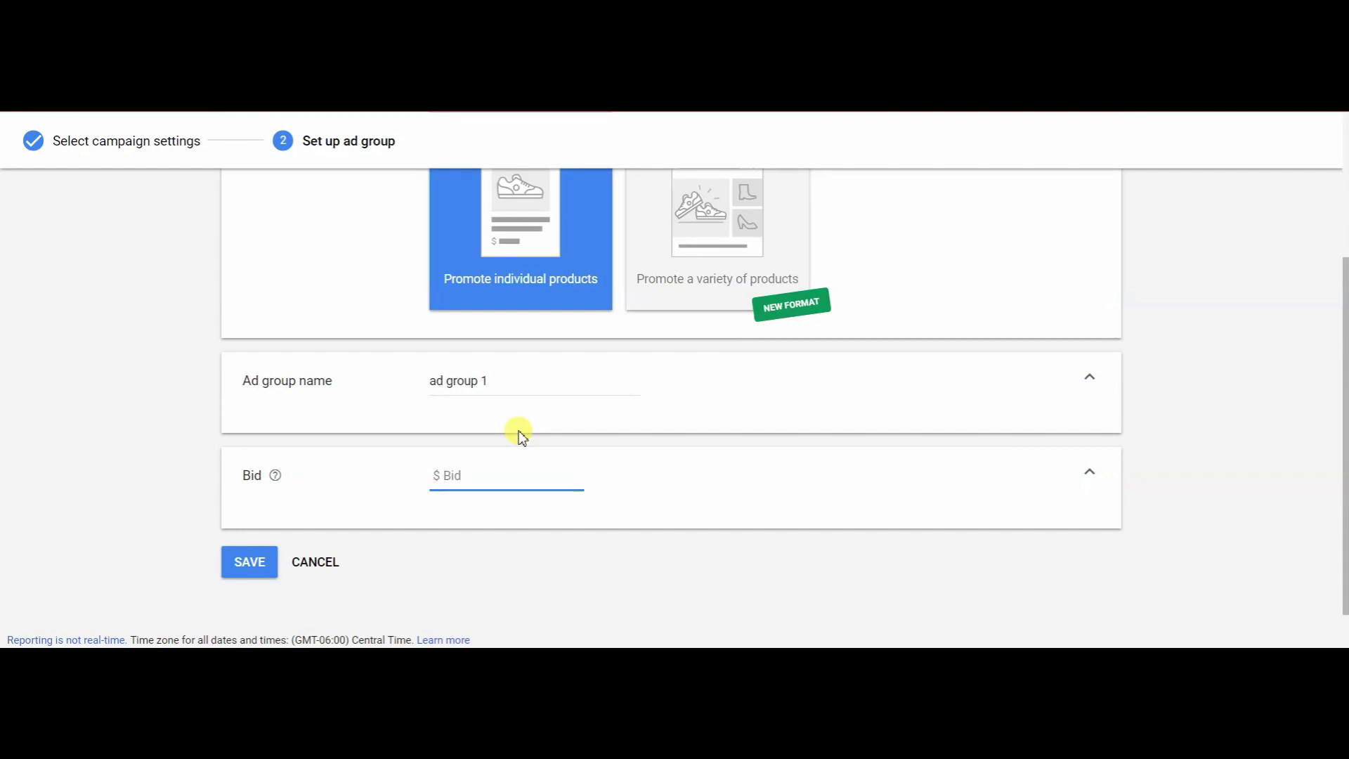
{"action": "left_click", "coordinate": [201, 505]}
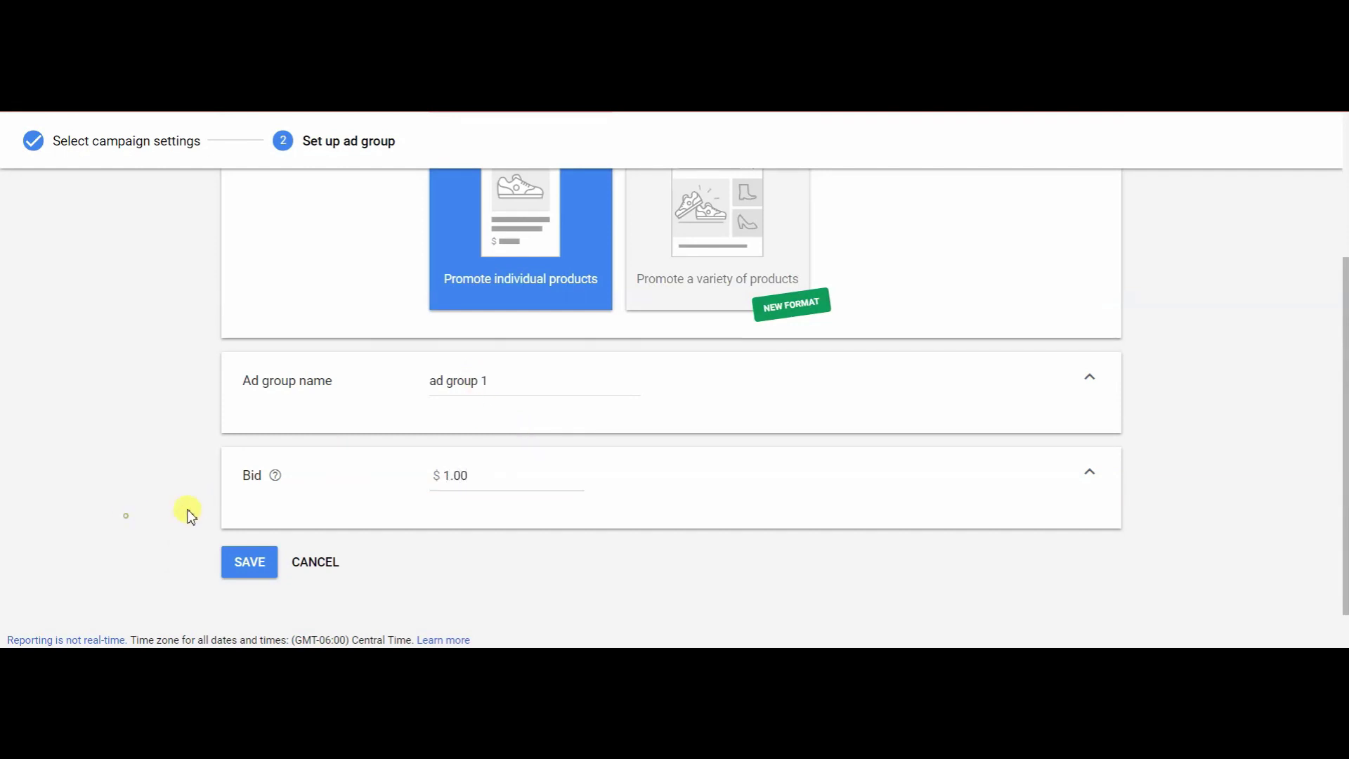
{"action": "left_click", "coordinate": [250, 562]}
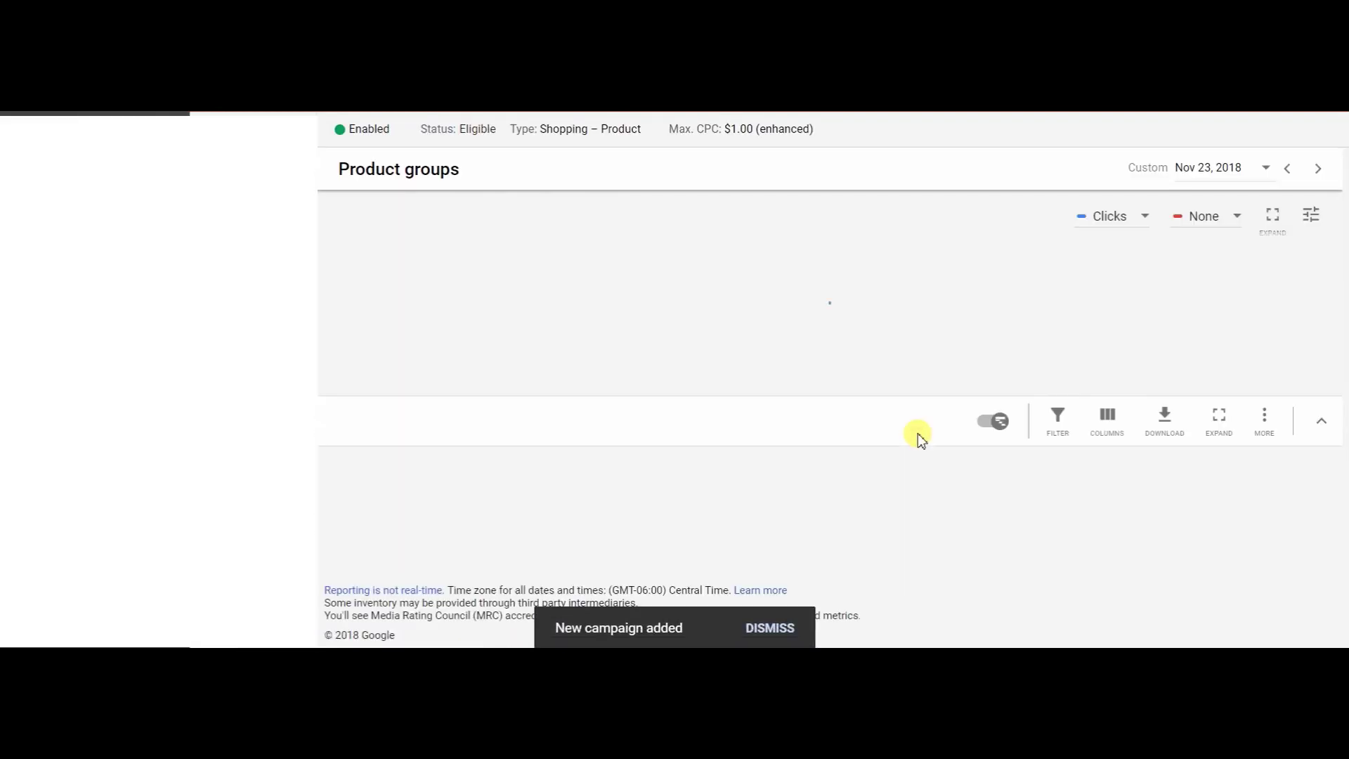